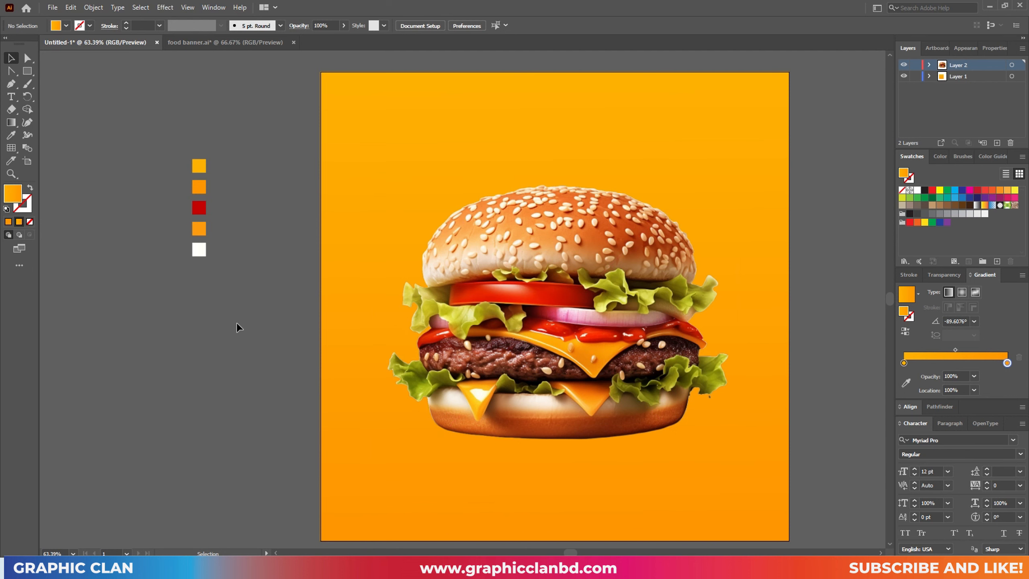
Nudge the burger image slightly up and to the right on the orange background
mouse_move(596, 294)
left_mouse_down()
mouse_move(604, 283)
mouse_move(614, 295)
mouse_move(589, 280)
mouse_move(579, 292)
left_mouse_up()
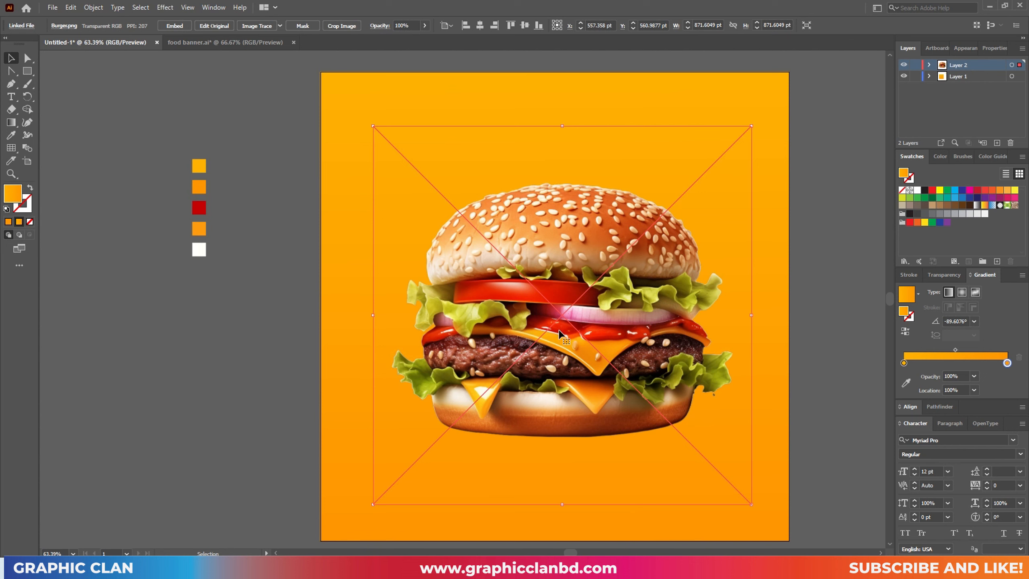
left_click(254, 356)
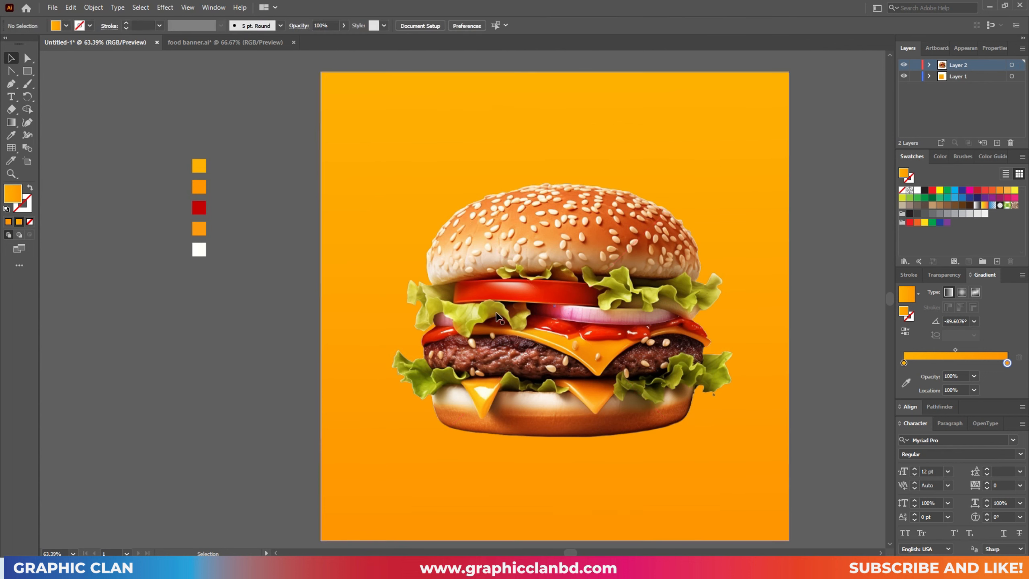
left_click(499, 318)
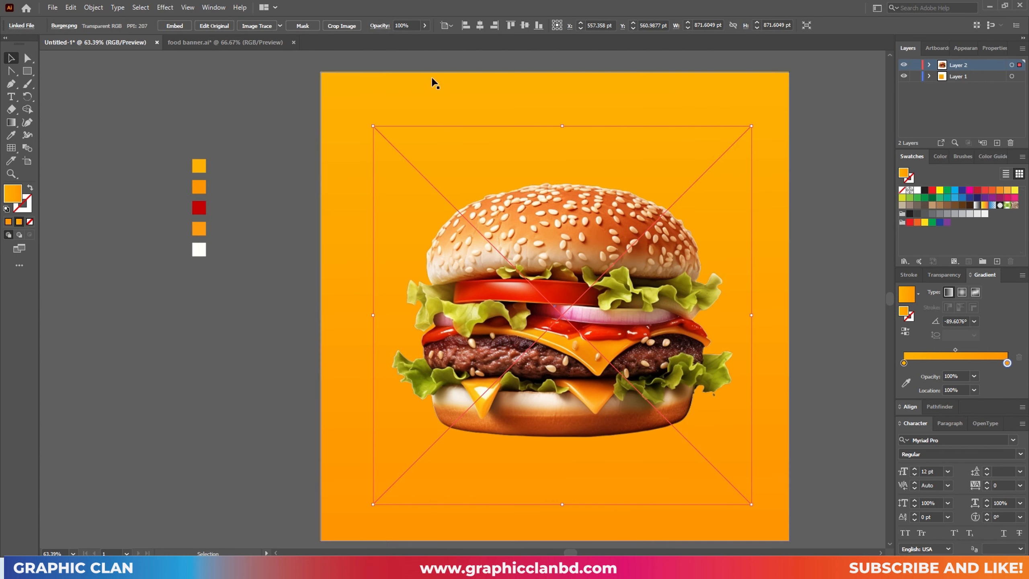
mouse_move(372, 126)
left_mouse_down()
mouse_move(383, 135)
mouse_move(373, 123)
left_mouse_up()
key("ctrl+shift+a")
left_click(541, 294)
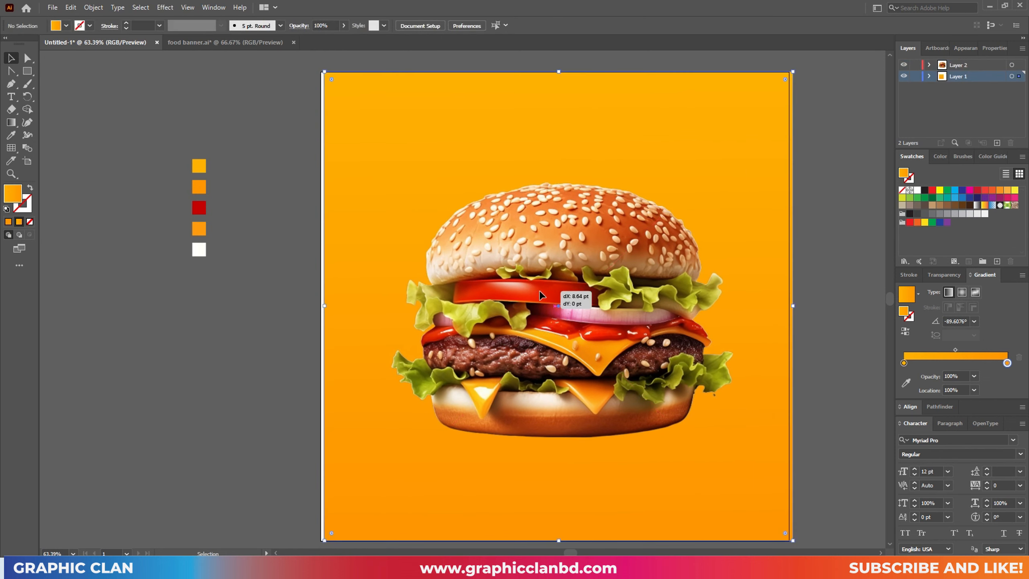
key("ctrl+shift+a")
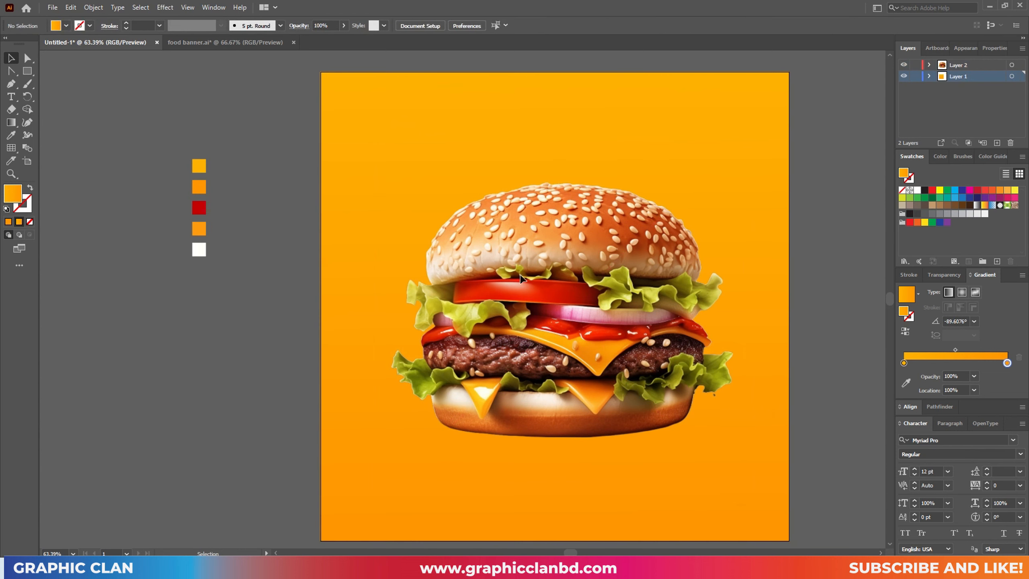
Add a new layer above the burger image's layer
left_click_drag(351, 193, 374, 185)
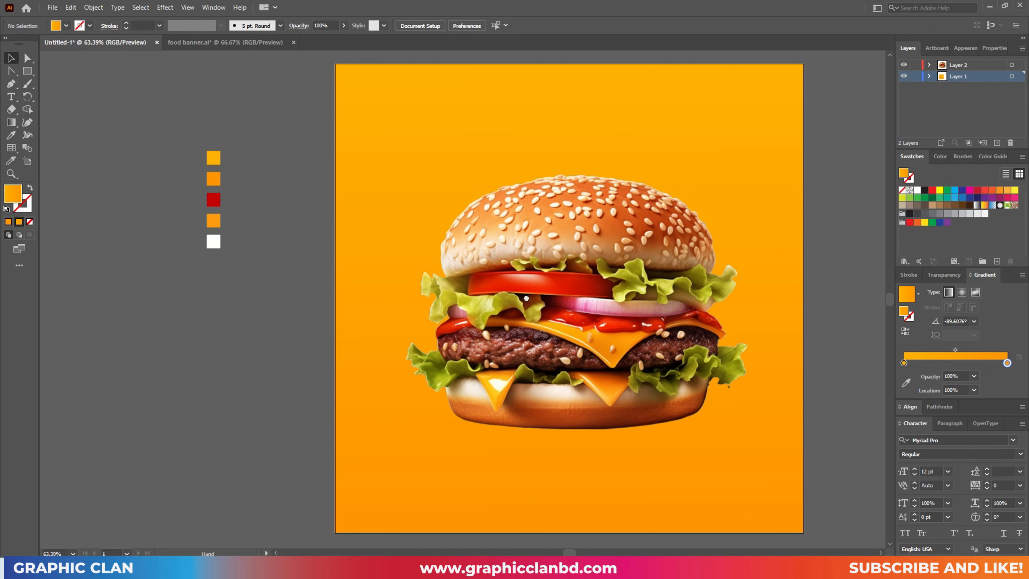
left_click(978, 66)
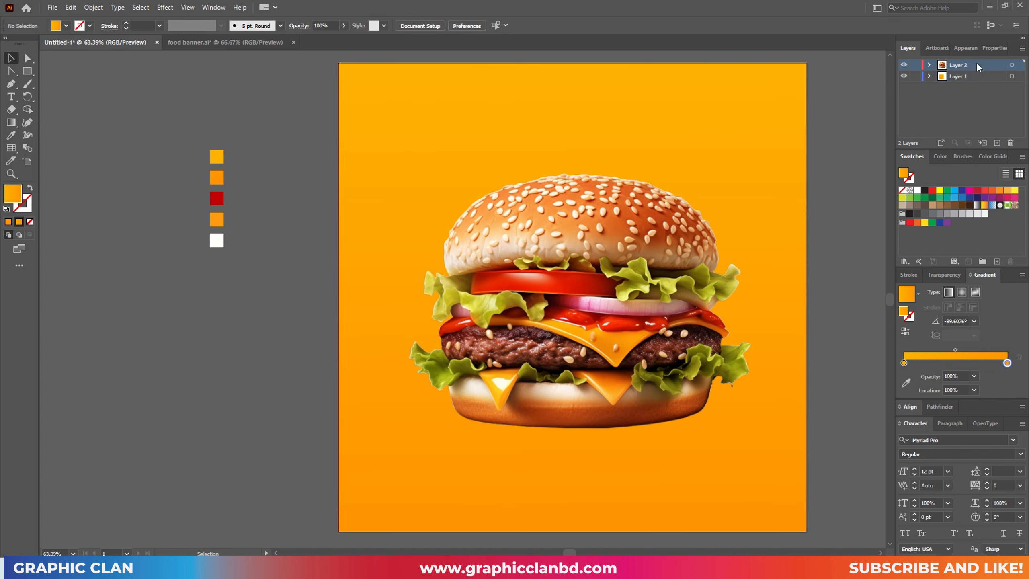
left_click(997, 143)
Create the point text BURGER in the empty area beside the artboard
left_click(10, 96)
left_click(178, 330)
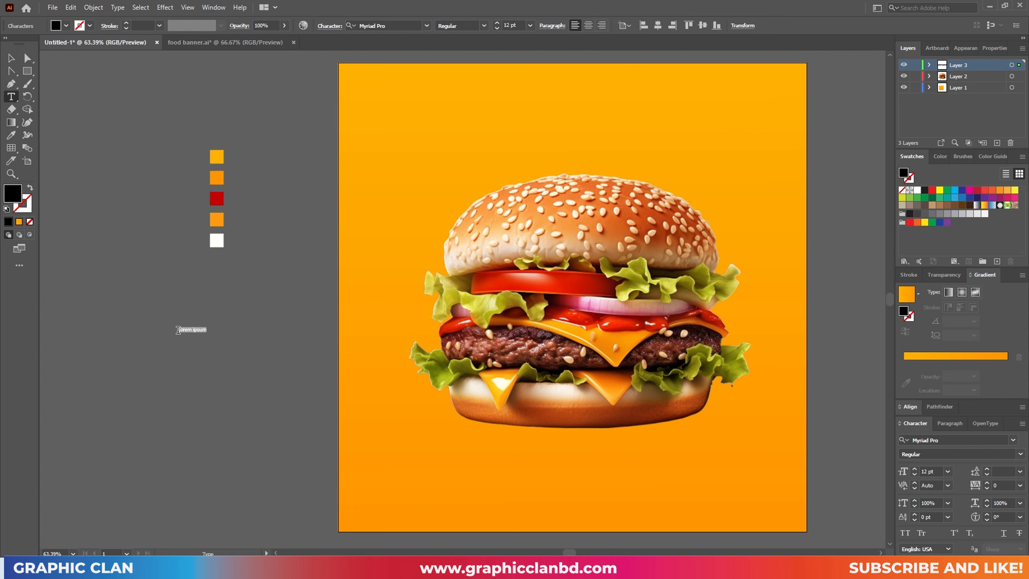
key("BackSpace")
type("D")
key("BackSpace")
type("BURGER")
key("Escape")
Enlarge the BURGER text to about 195 pt across the upper bun and put its layer beneath the burger image's layer
left_click_drag(198, 335, 610, 176)
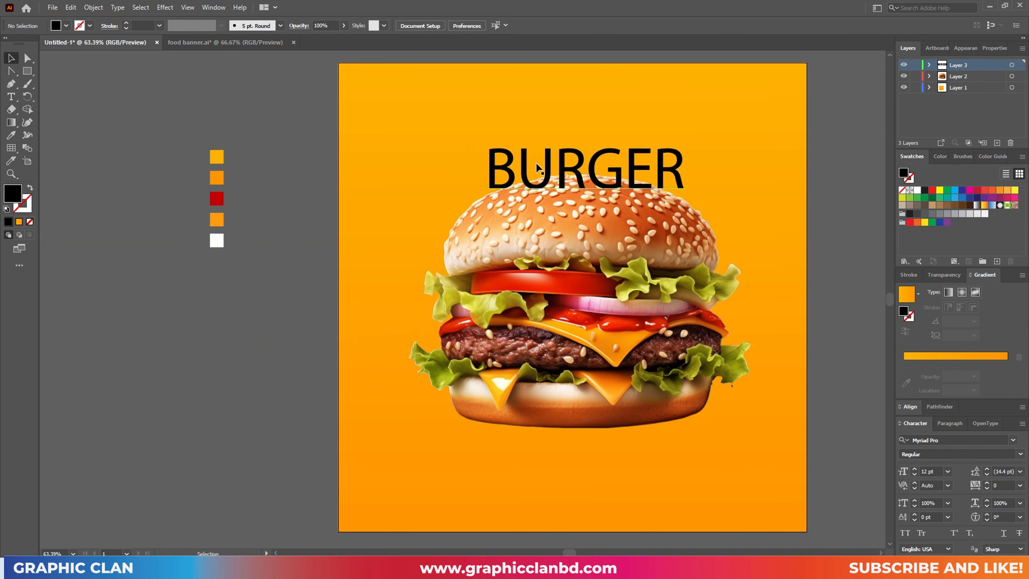
left_click(511, 160)
left_click_drag(685, 204, 731, 233)
left_click_drag(969, 68, 977, 83)
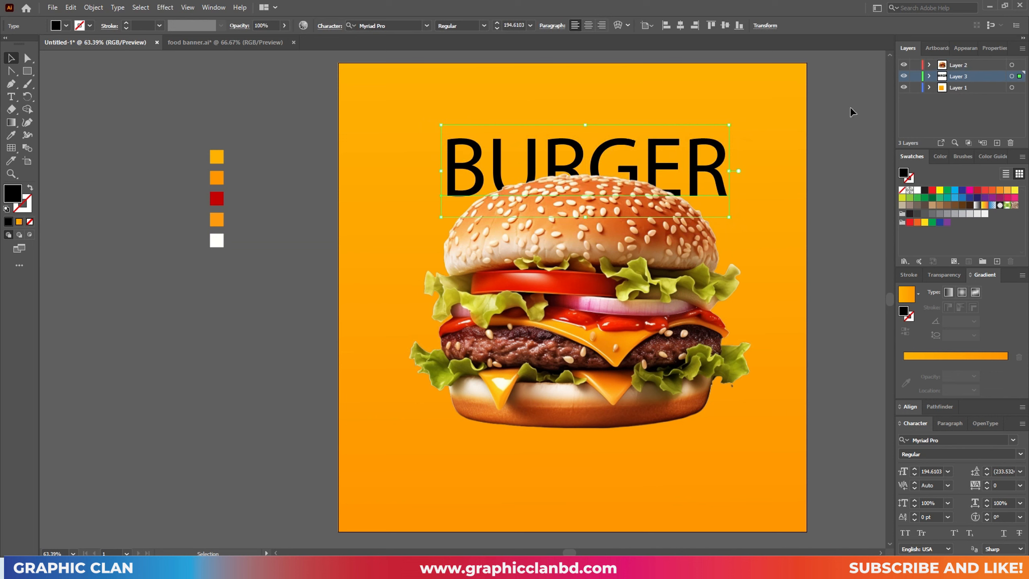
Duplicate the BURGER text downward into a stack of five lines and lock the burger image's layer
left_click(187, 343)
left_click_drag(481, 170, 453, 481)
left_click(915, 65)
Select all five BURGER lines, move them up on the artboard and align their horizontal centers
left_click_drag(422, 125, 471, 550)
scroll(356, 367, "up", 3)
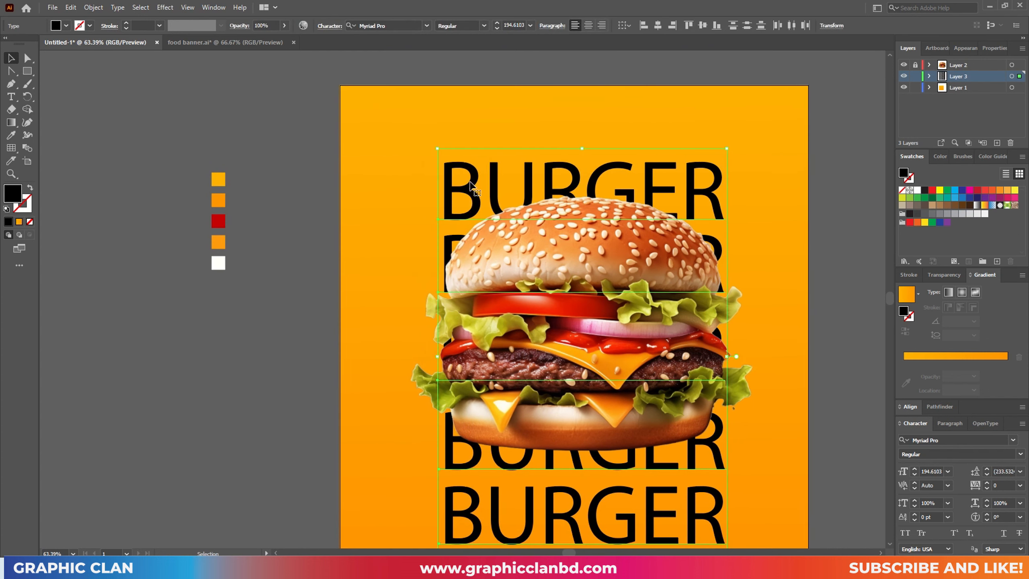
left_click_drag(468, 191, 458, 160)
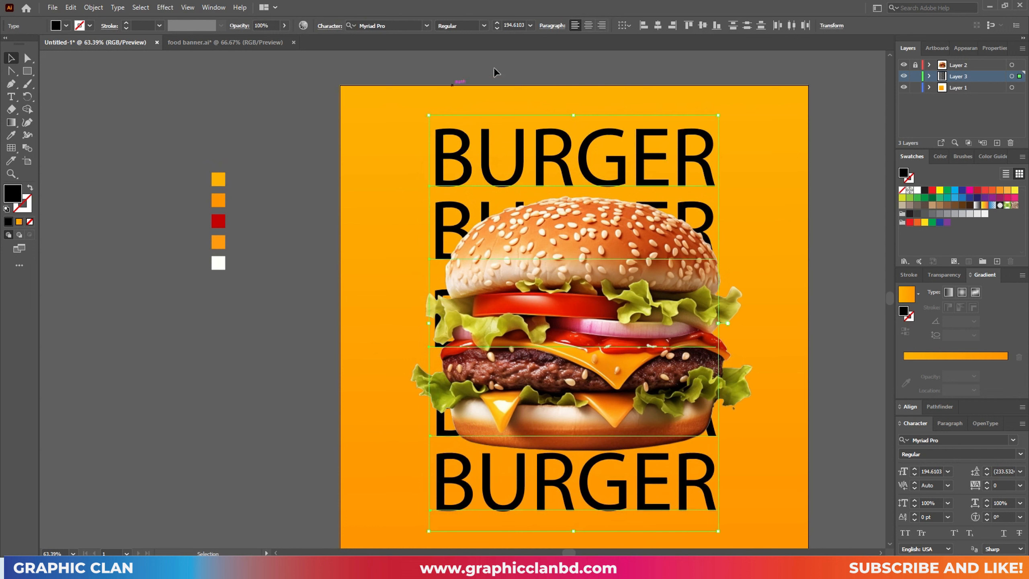
left_click(658, 27)
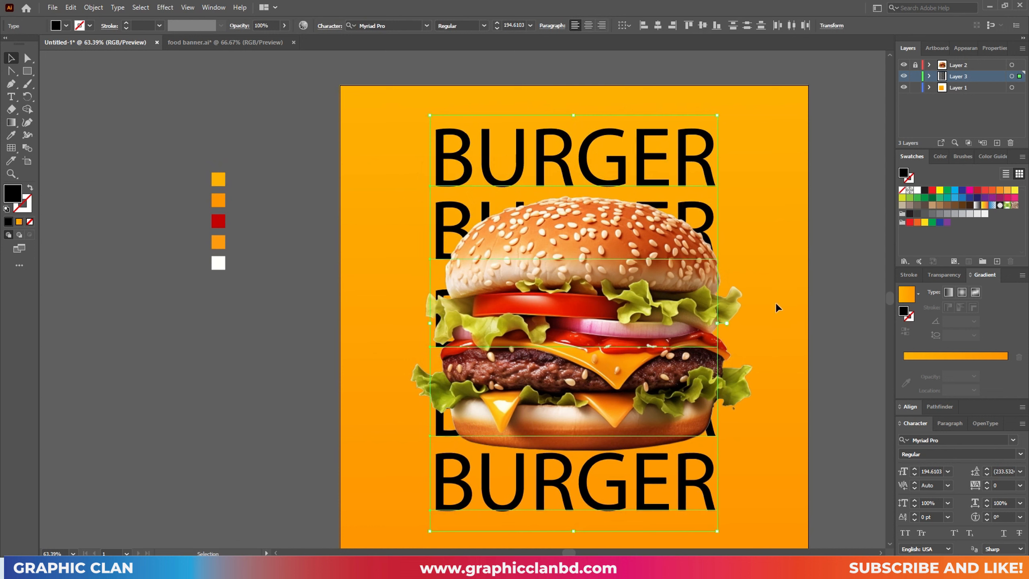
Try the Advertising Script Monoline font on the five BURGER lines and shift them right behind the burger
left_click(987, 442)
left_click(1014, 440)
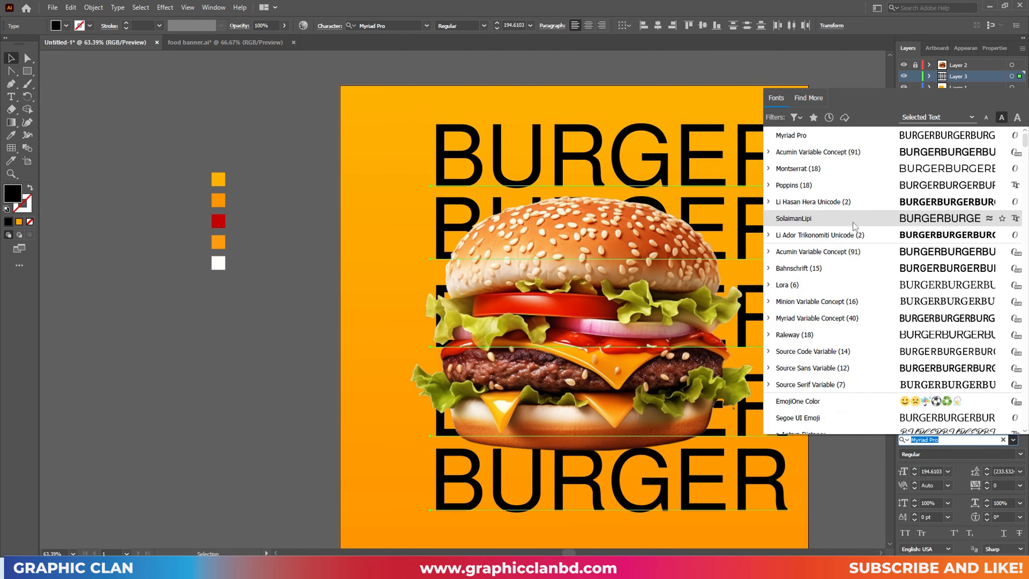
scroll(929, 306, "down", 5)
left_click(928, 285)
left_click_drag(522, 155, 579, 148)
Preview fonts, including a search for "acum", then clear the search and set the five BURGER lines to Big John
left_click(1013, 440)
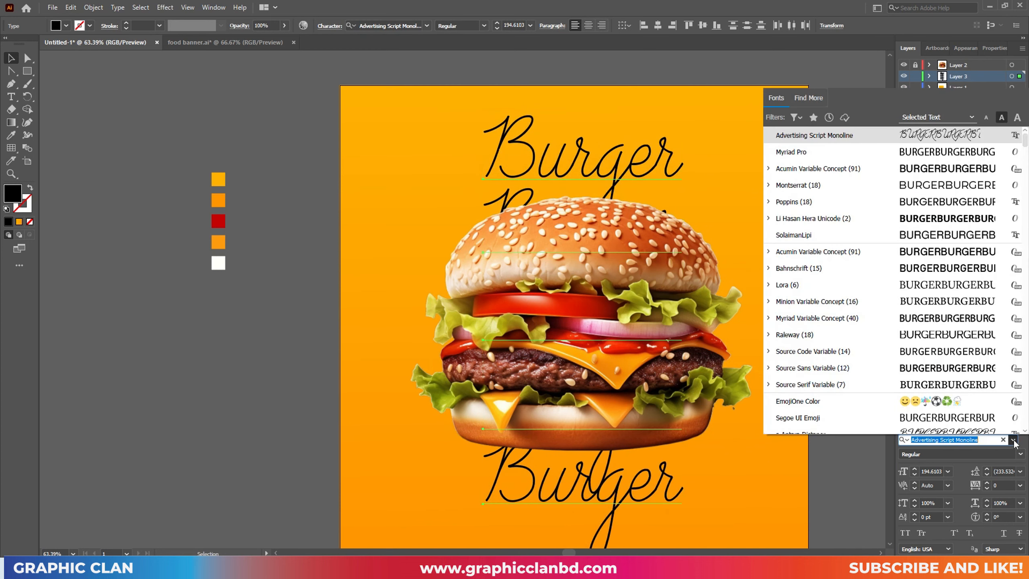
scroll(943, 306, "down", 10)
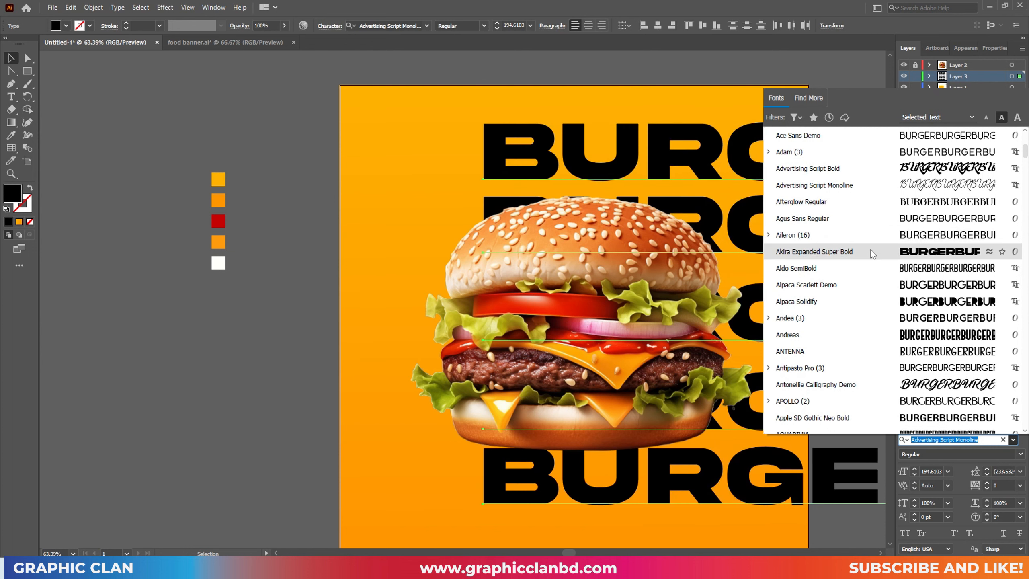
scroll(870, 249, "down", 5)
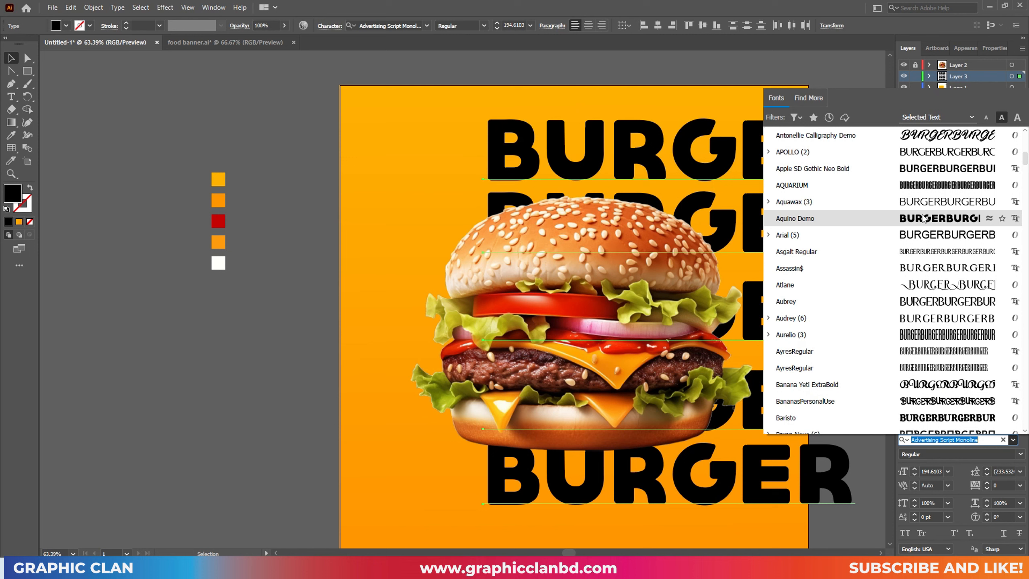
type("acum")
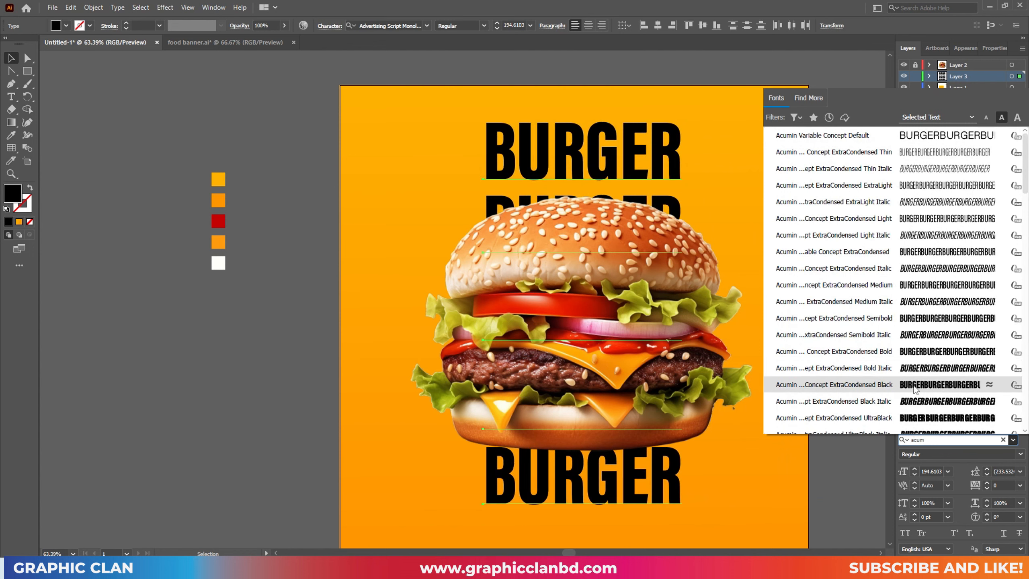
scroll(920, 383, "down", 20)
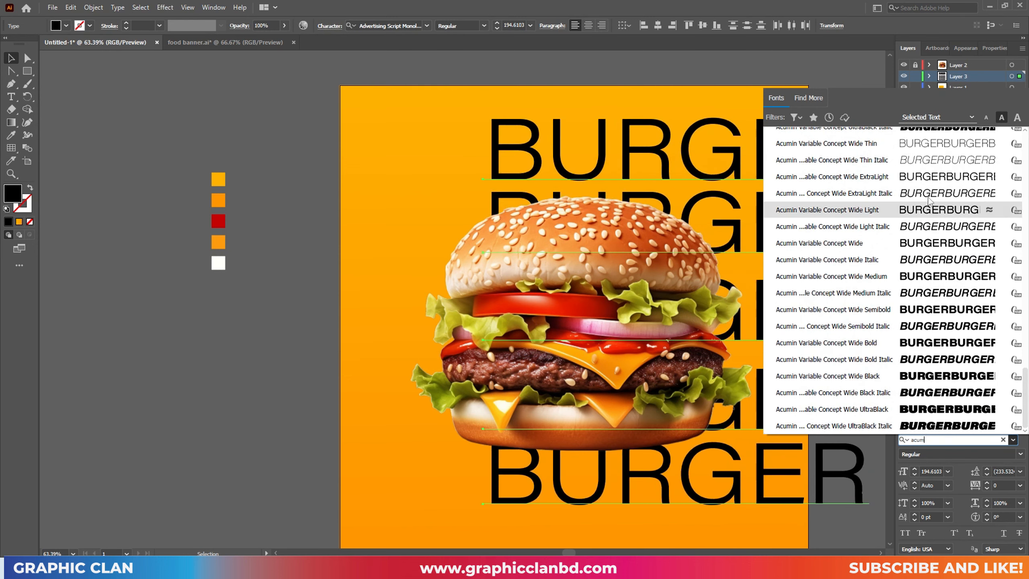
key("BackSpace")
key("BackSpace")
key("BackSpace")
key("BackSpace")
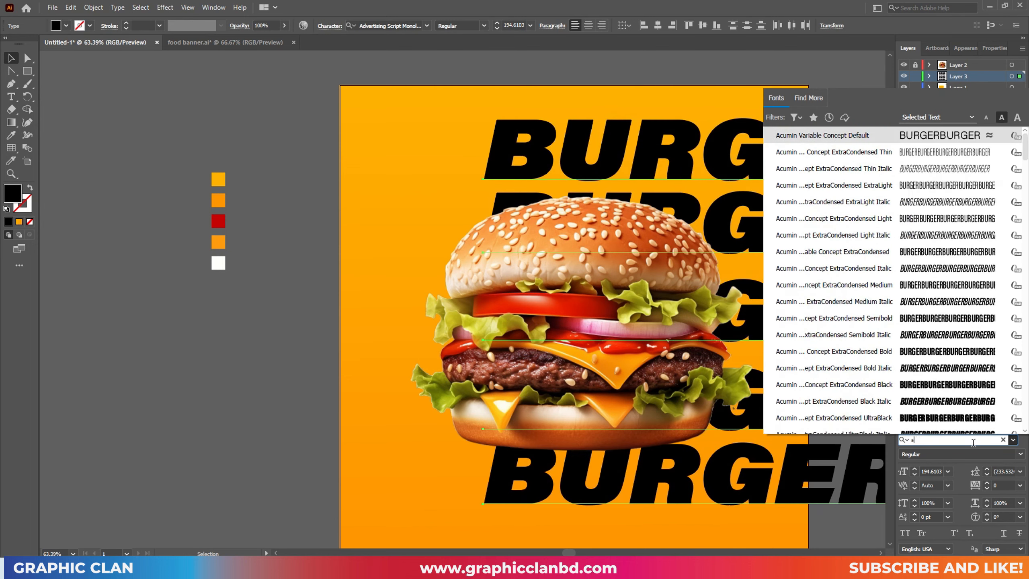
scroll(918, 305, "down", 12)
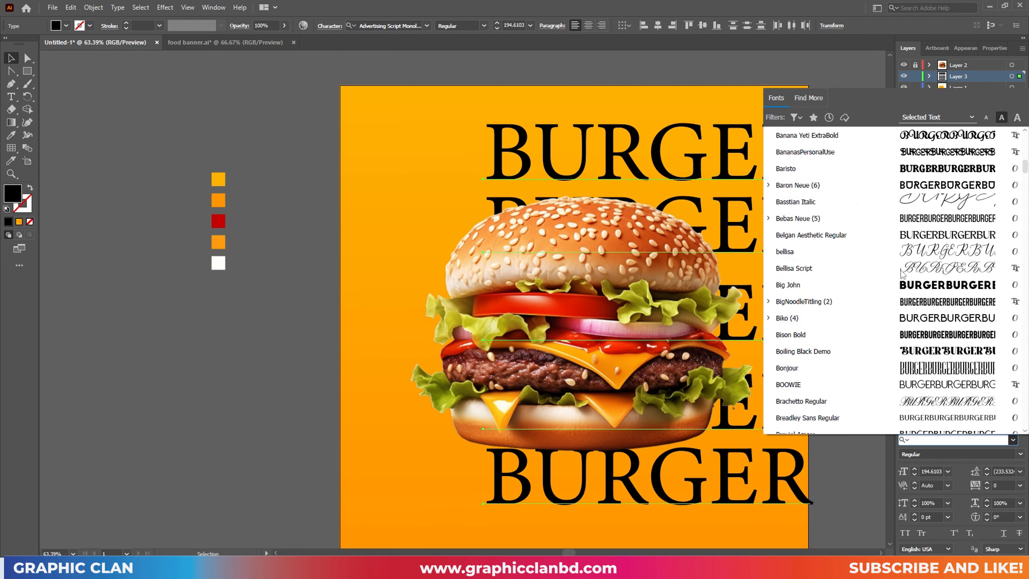
left_click(928, 283)
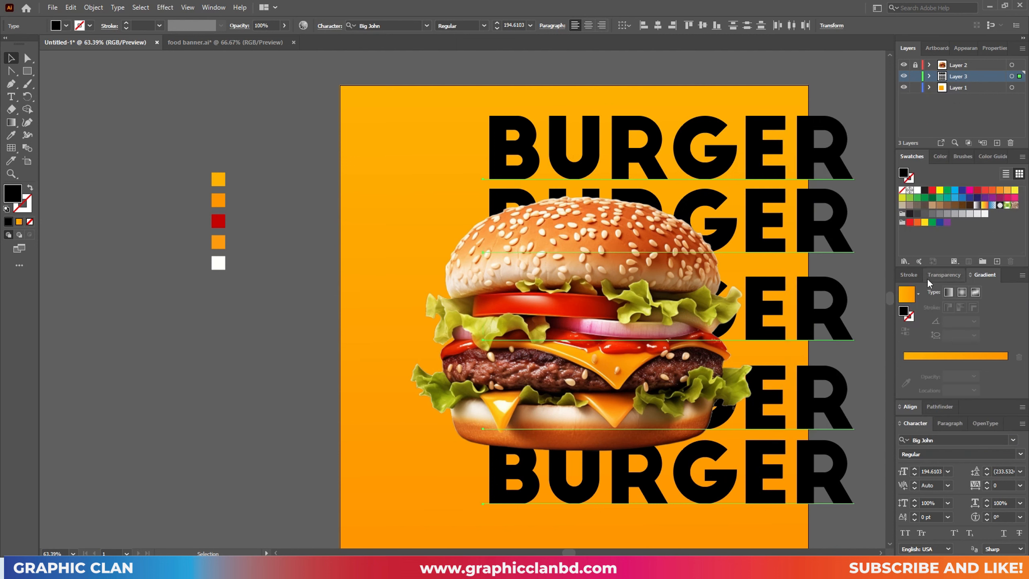
Move the BURGER lines back behind the burger near the artboard's center and distribute them evenly by their vertical centers
left_click_drag(721, 163, 641, 177)
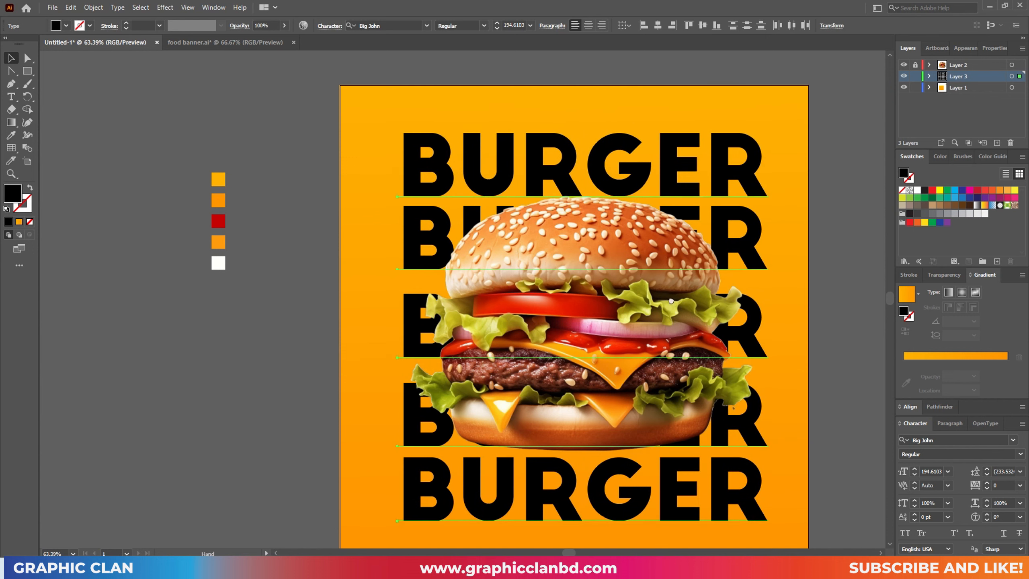
left_click_drag(670, 313, 677, 285)
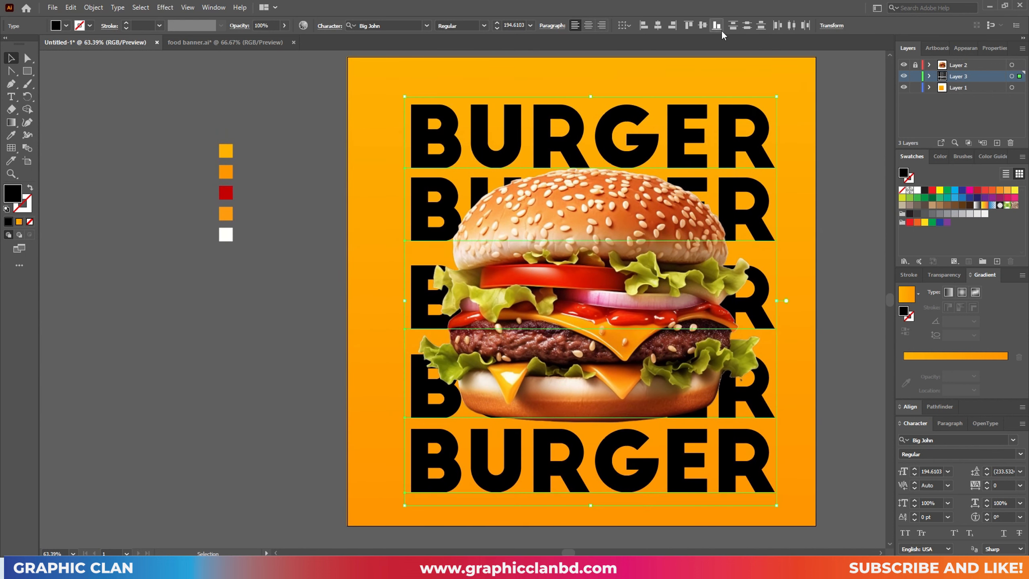
left_click(747, 26)
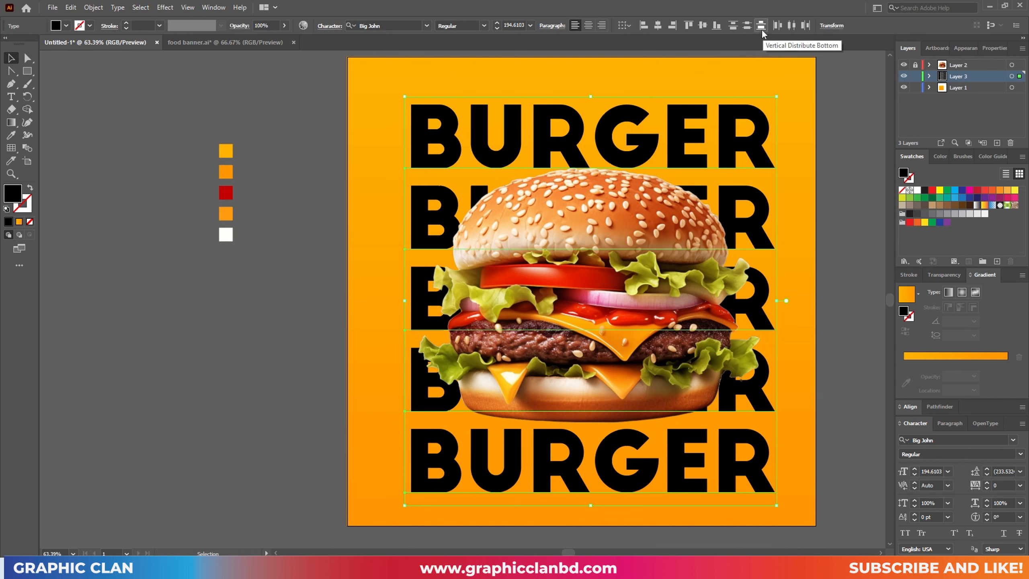
Sample the white color square as the BURGER lines' fill and shift it to a pale cream, hex fff5cc
key("i")
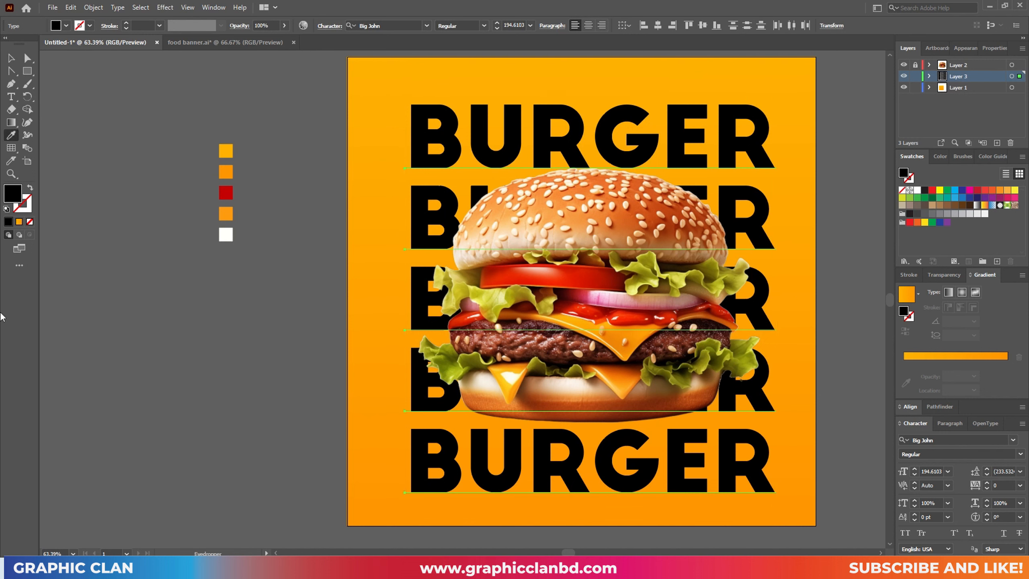
left_click(227, 237)
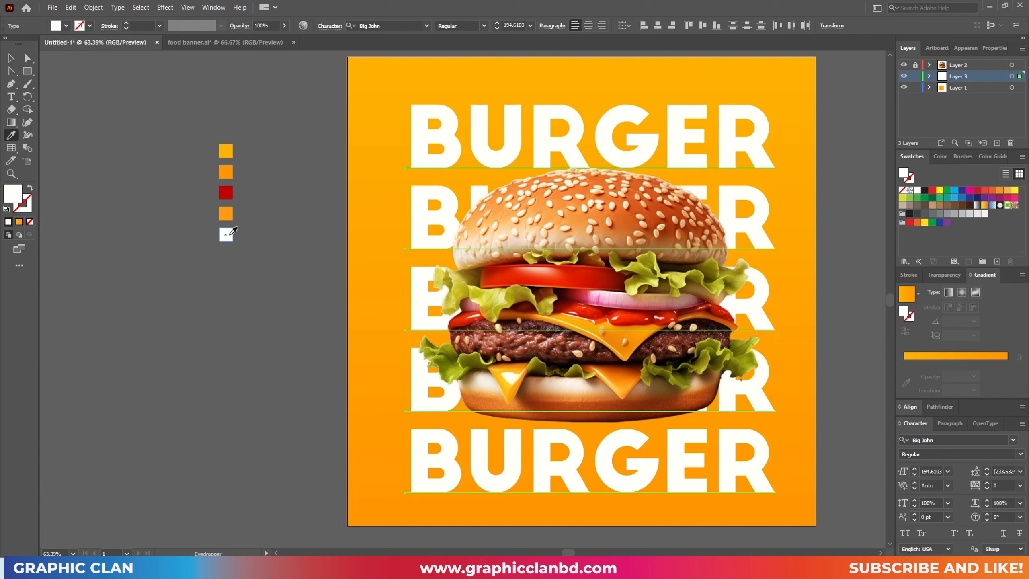
double_click(12, 194)
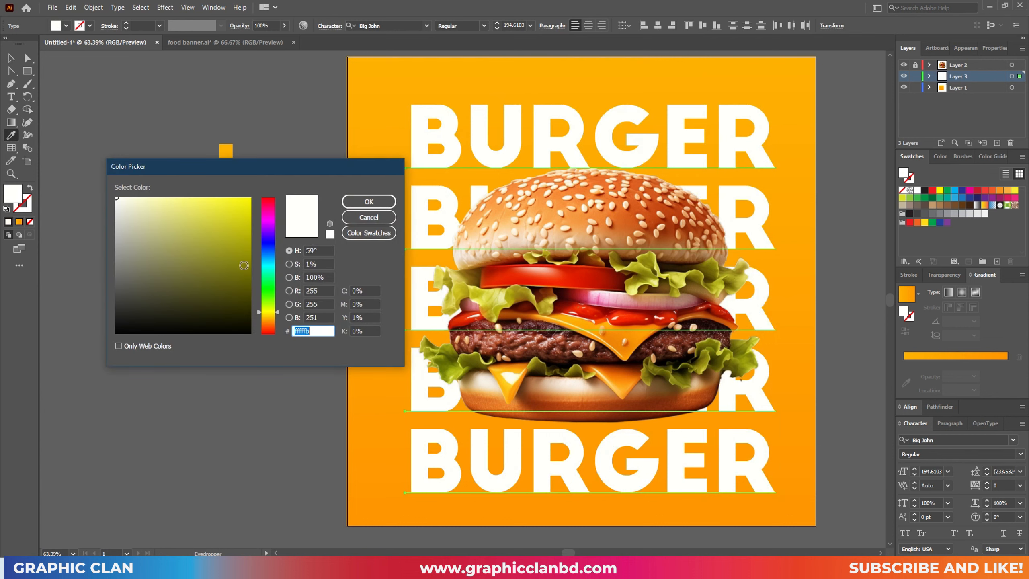
left_click(268, 316)
left_click(142, 198)
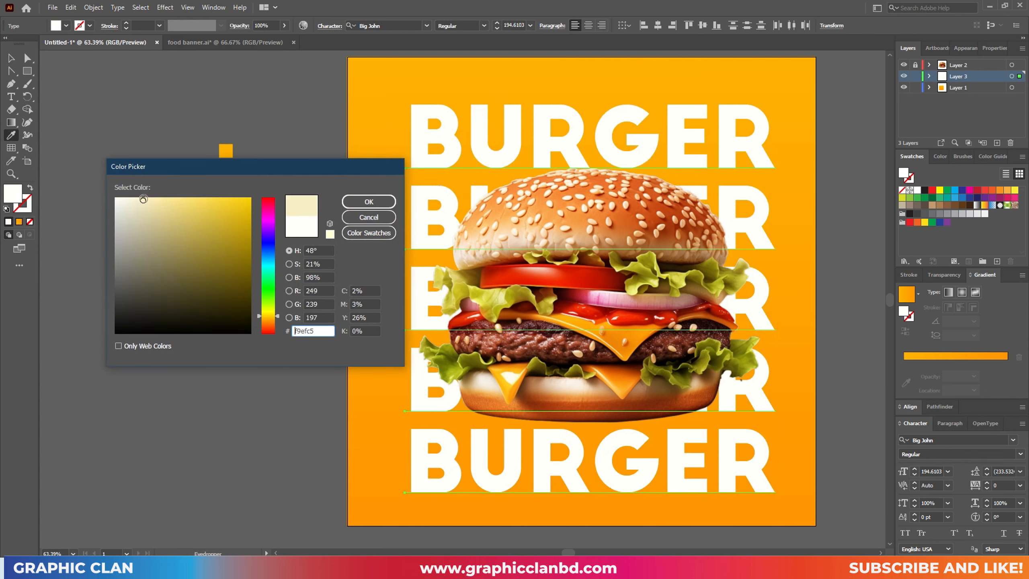
left_click(367, 201)
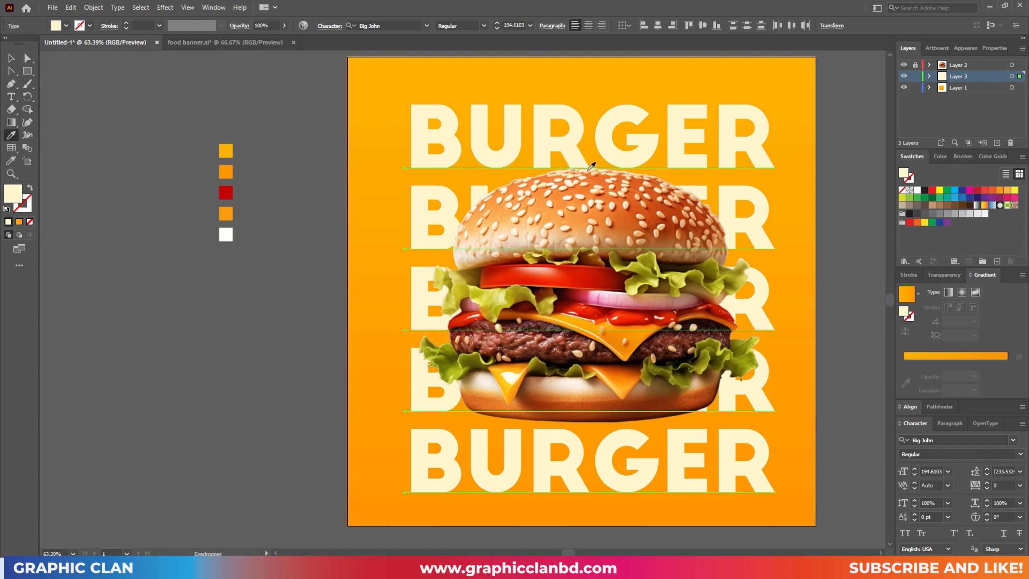
Lighten the BURGER lines' cream fill to hex fff7d7
double_click(13, 194)
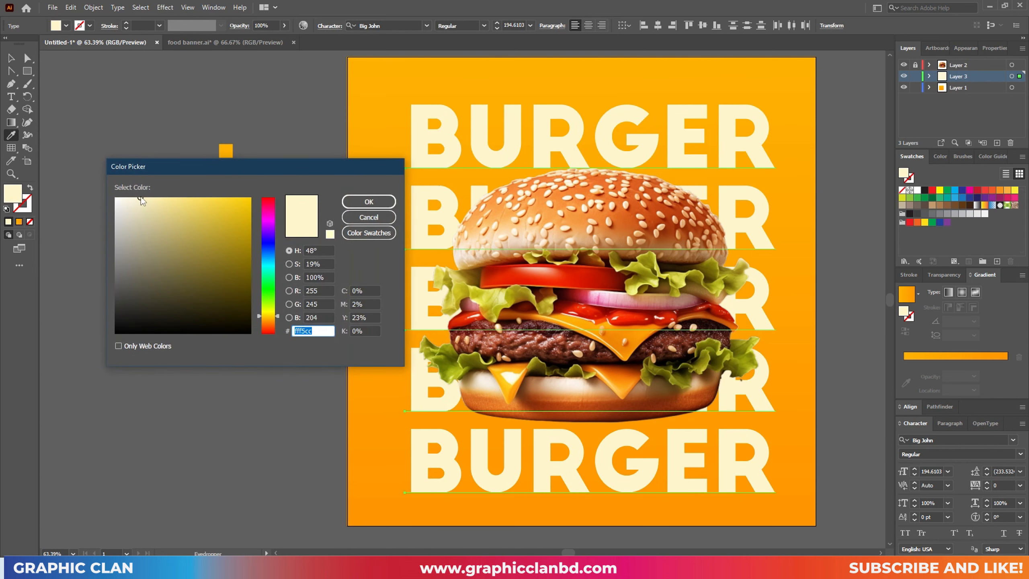
left_click_drag(139, 198, 136, 194)
left_click(367, 201)
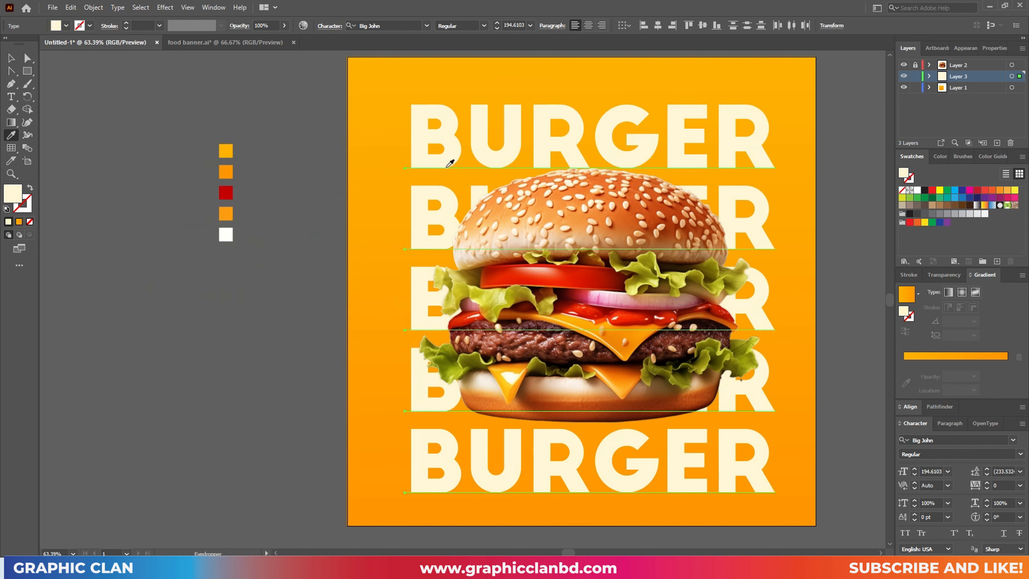
double_click(20, 199)
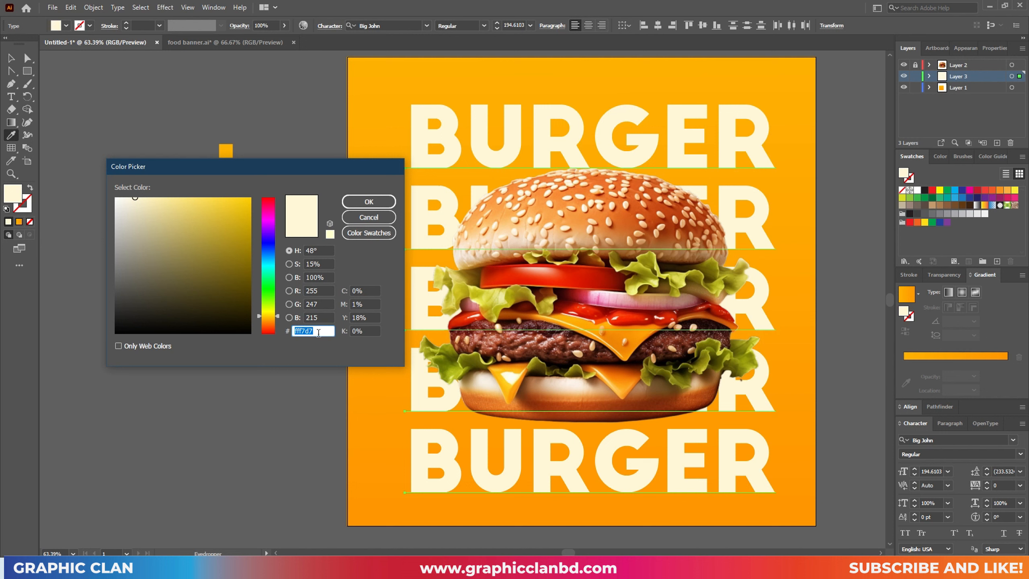
left_click(305, 330)
double_click(317, 331)
left_click(375, 201)
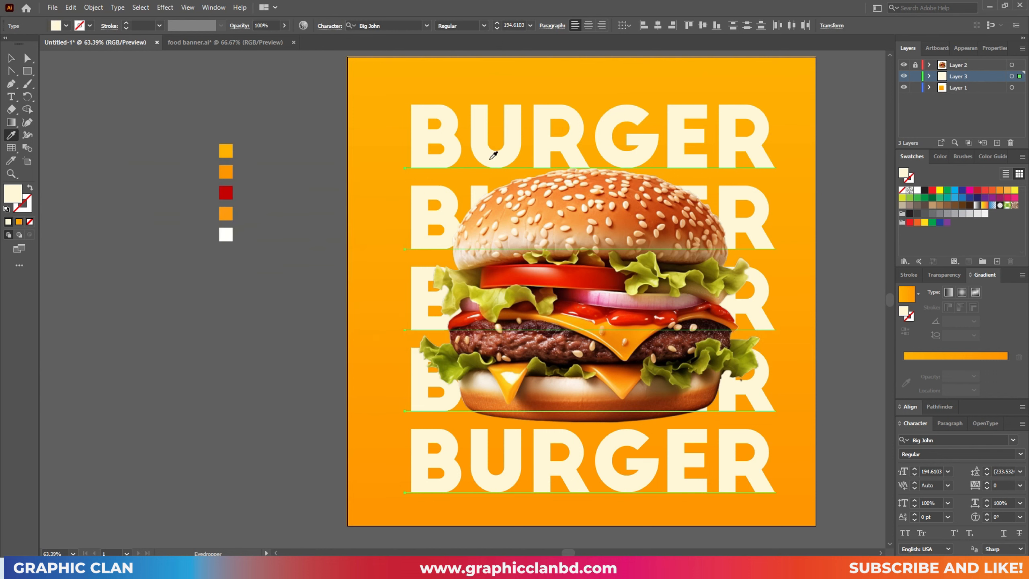
Group the five BURGER lines and select the group
key("v")
left_click(479, 121)
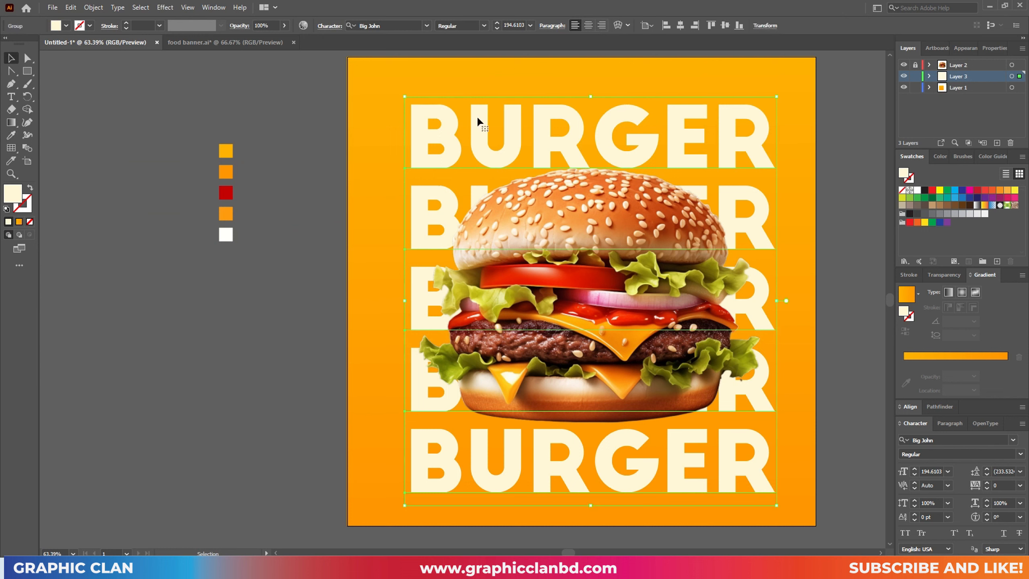
Center the grouped BURGER lines horizontally and vertically on the artboard
left_click(679, 26)
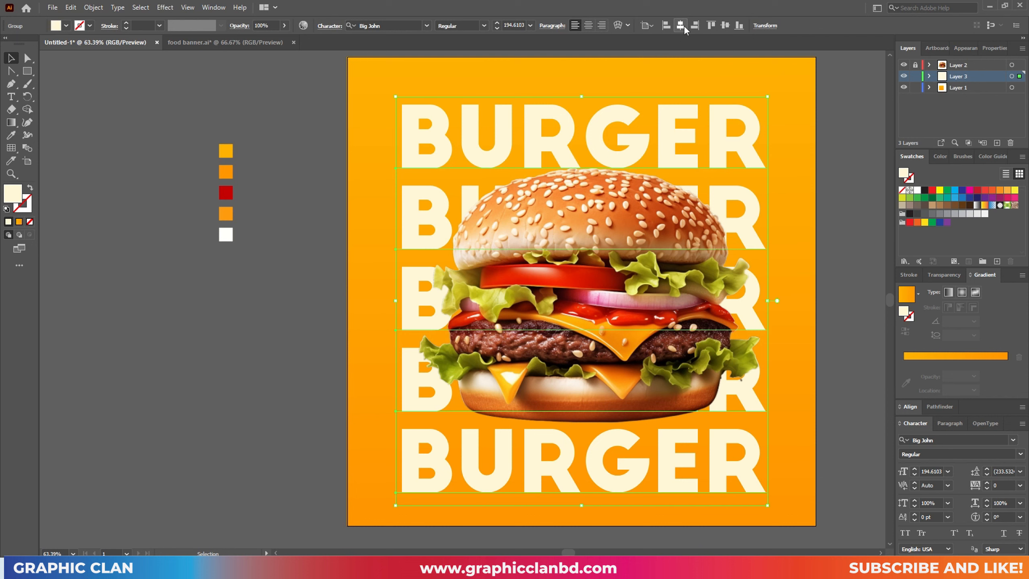
left_click(724, 26)
left_click(215, 349)
key("ctrl+0")
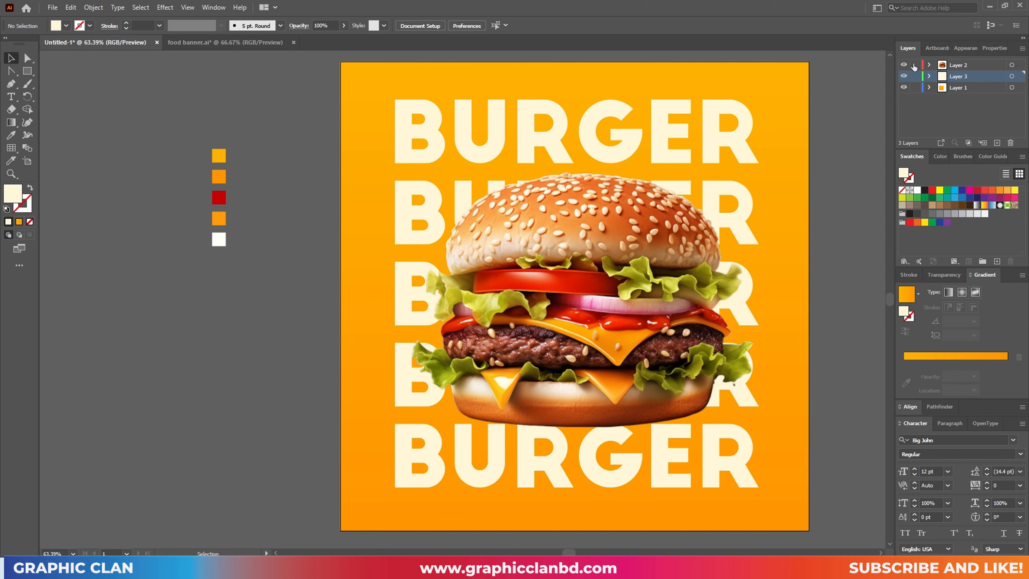
Lock the BURGER text layer, draw a circle about 854 pt wide on Layer 2, and place it over the burger
left_click(915, 76)
key("l")
left_click(956, 64)
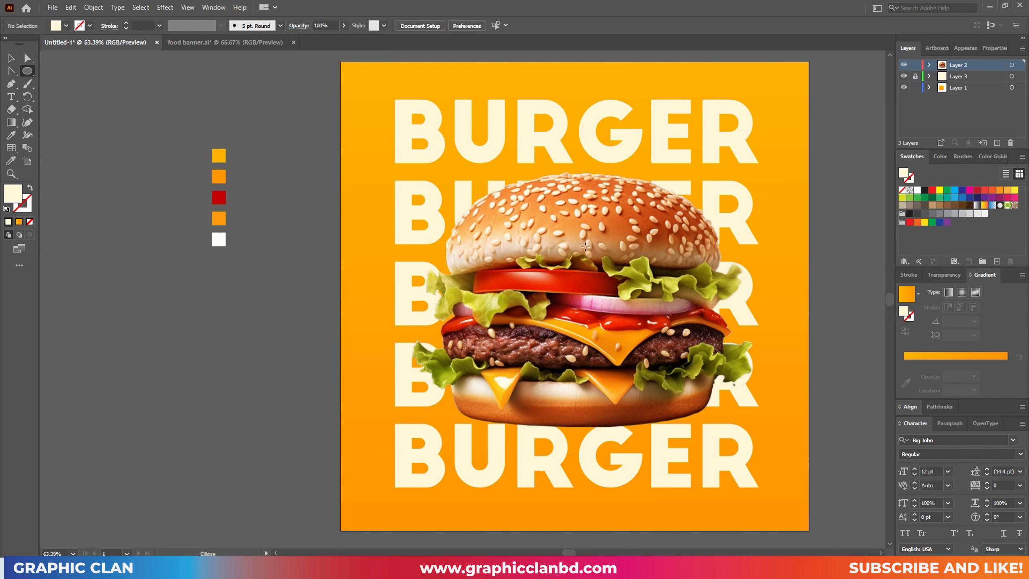
mouse_move(552, 224)
left_mouse_down()
mouse_move(764, 435)
mouse_move(758, 446)
mouse_move(691, 362)
mouse_move(739, 410)
left_mouse_up()
left_click(10, 58)
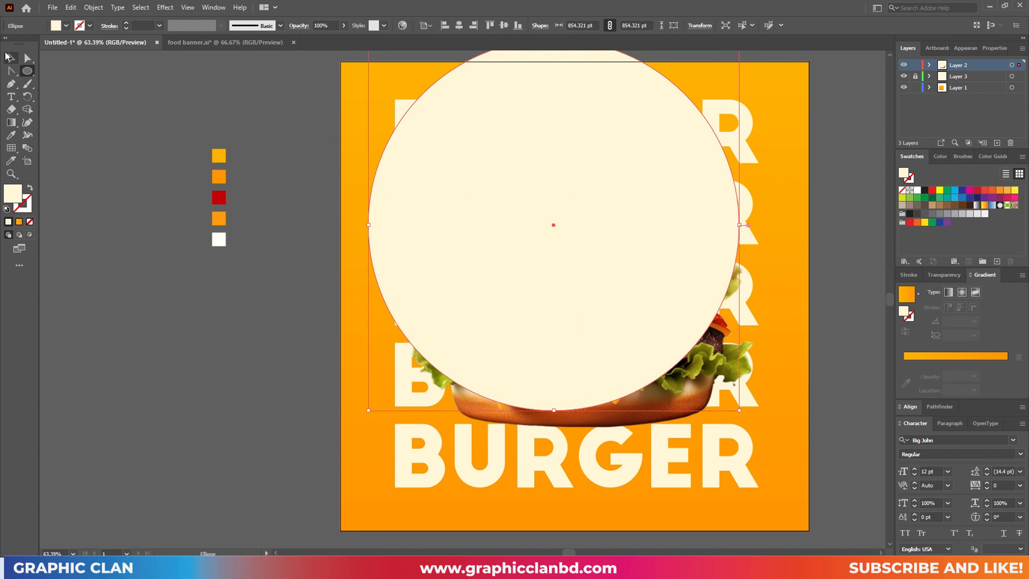
left_click_drag(515, 123, 535, 205)
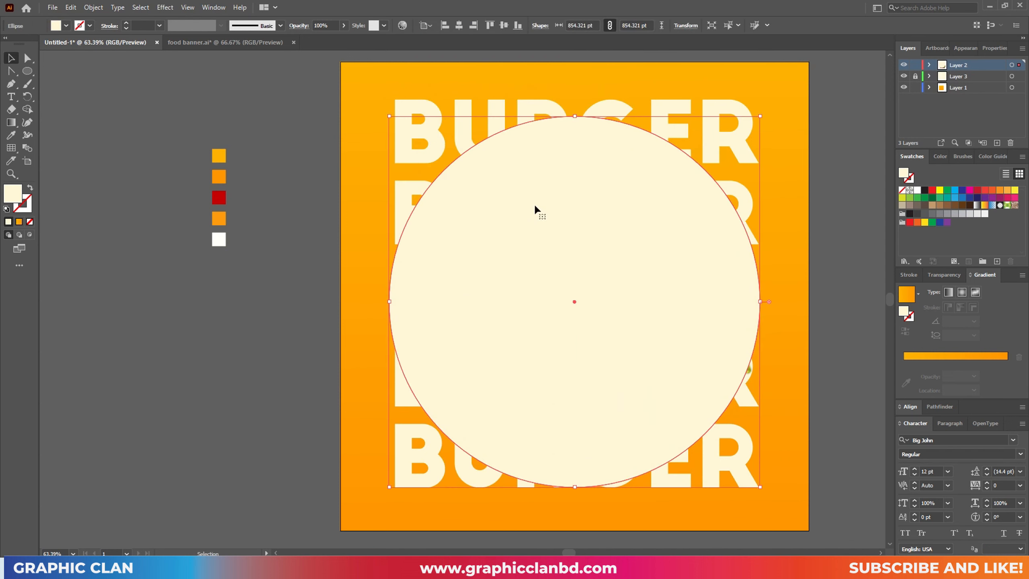
Fill the circle with the sampled yellow-orange color square, send it behind the burger, and nudge it slightly sideways
key("i")
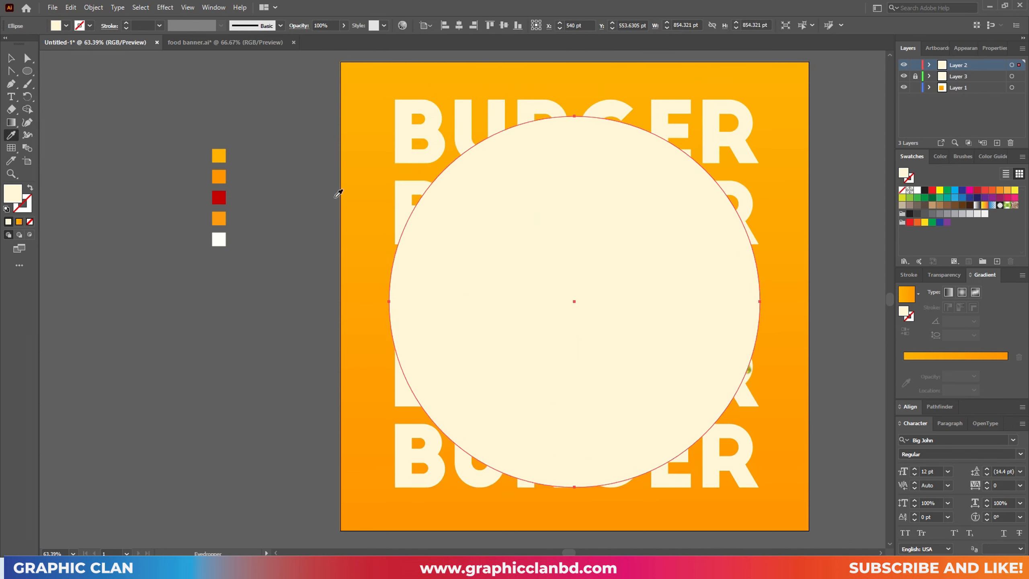
left_click(219, 155)
key("v")
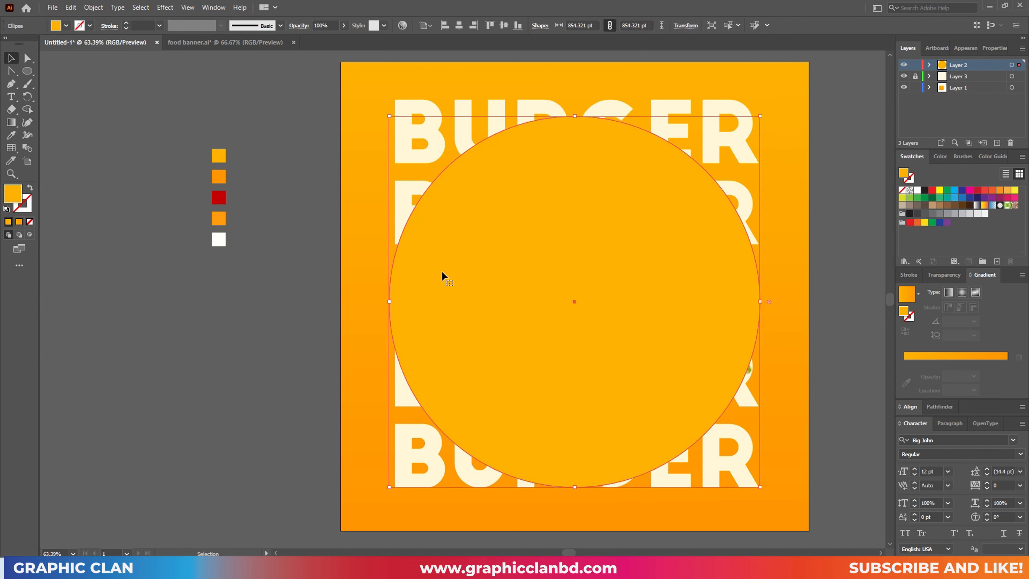
key("ctrl+[")
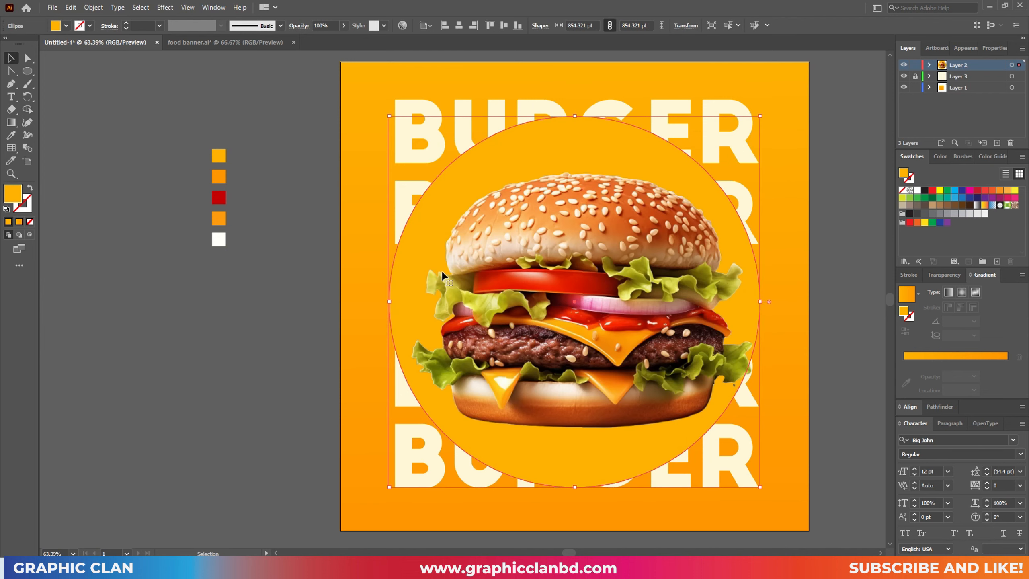
left_click_drag(543, 157, 542, 157)
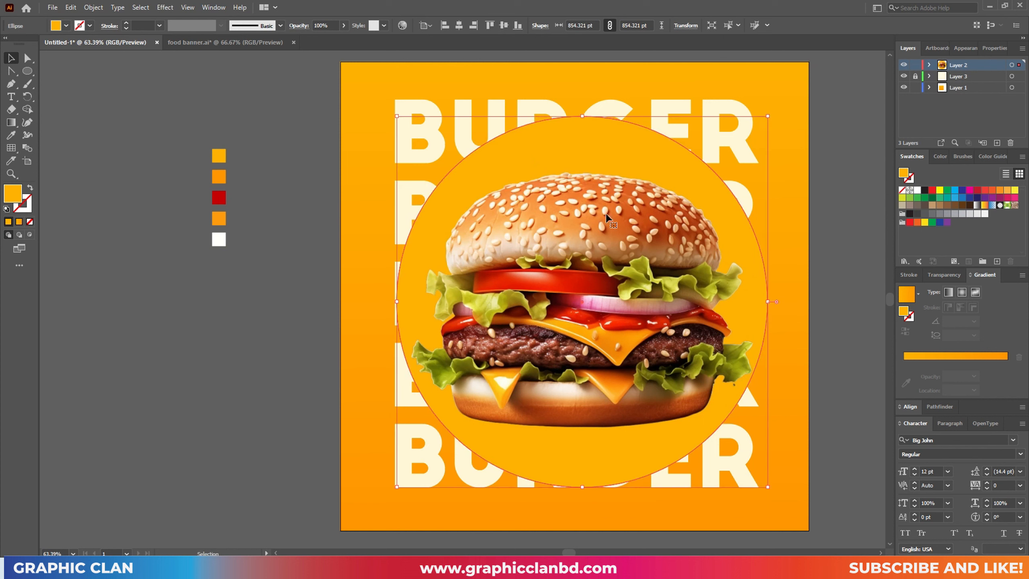
Give the circle a radial gradient using the yellow-orange start color at both ends, with the outer stop at 0% opacity
left_click(968, 355)
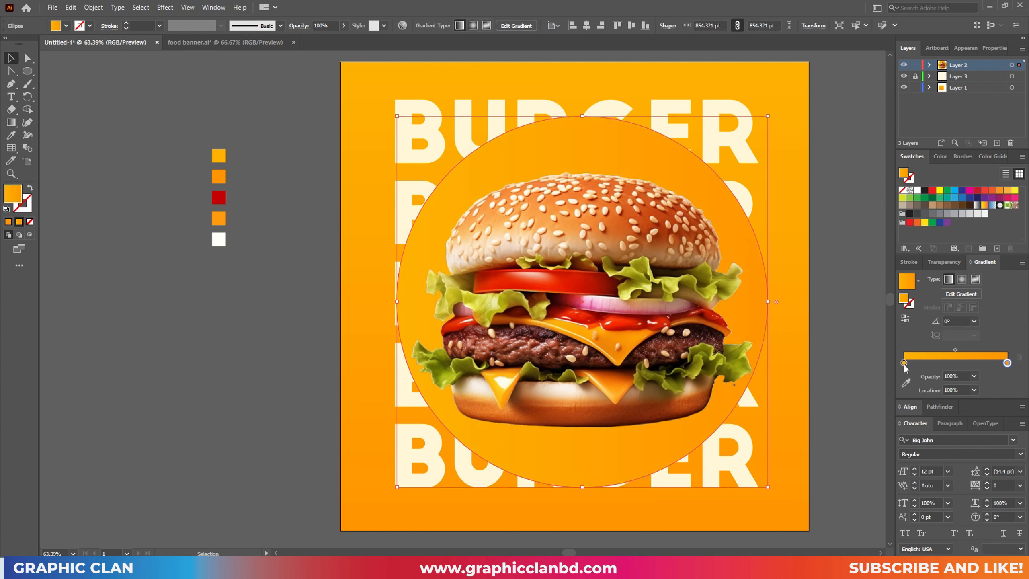
left_click_drag(904, 366, 1014, 365)
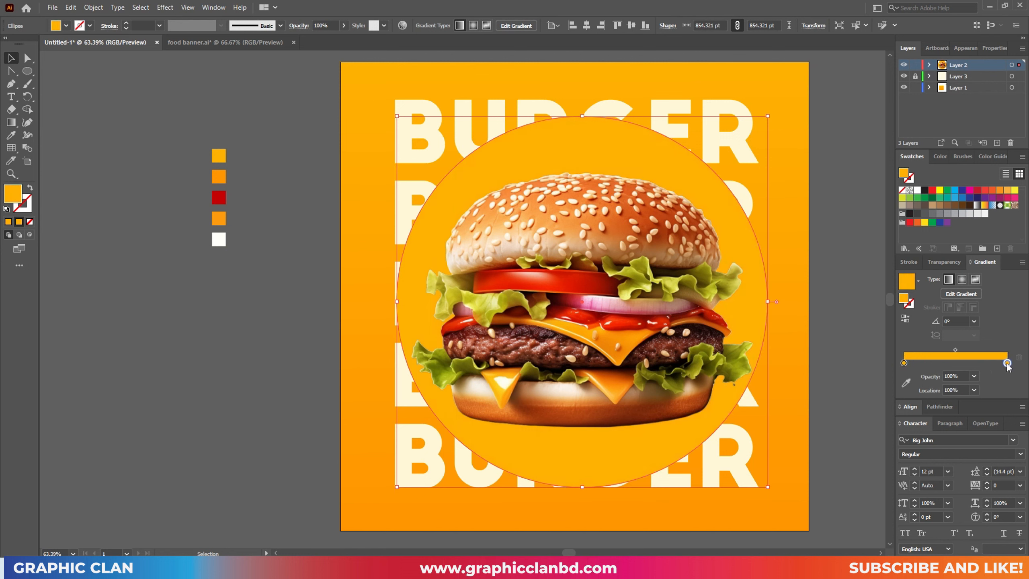
left_click(975, 377)
left_click(985, 385)
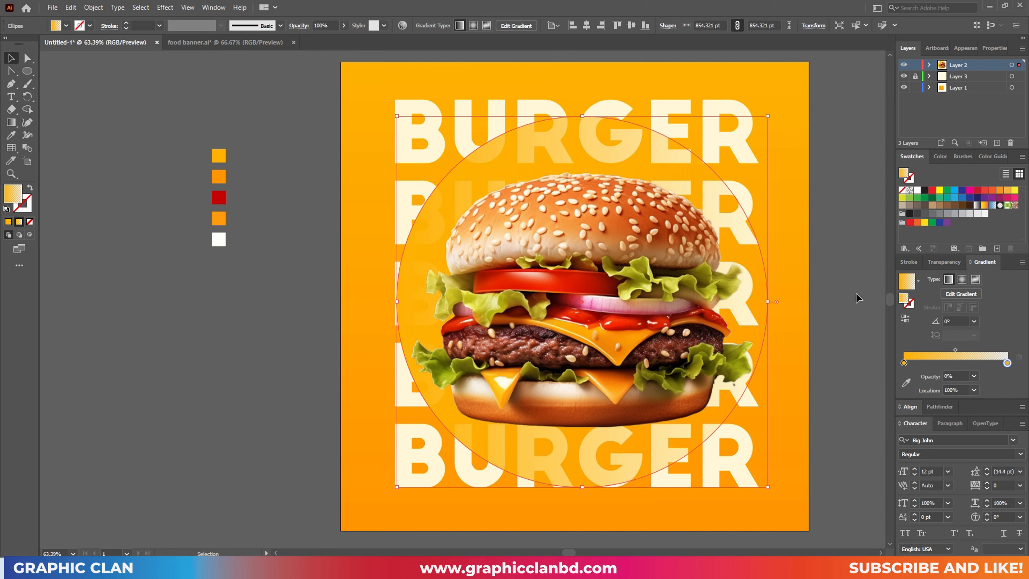
left_click(962, 279)
left_click(308, 304)
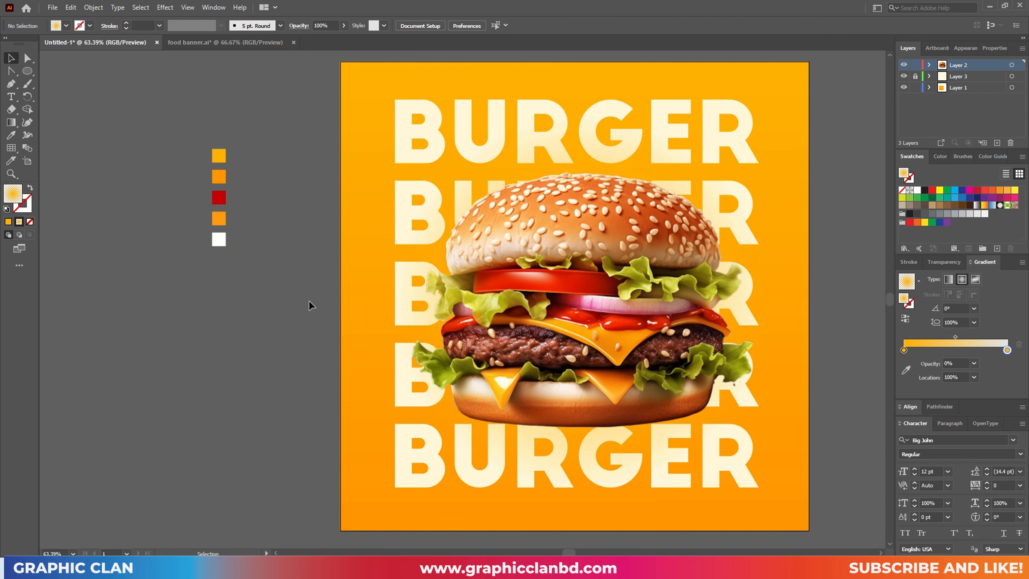
Add two fully opaque yellow-orange stops to the circle's gradient, at about 25% and 50%
left_click(582, 166)
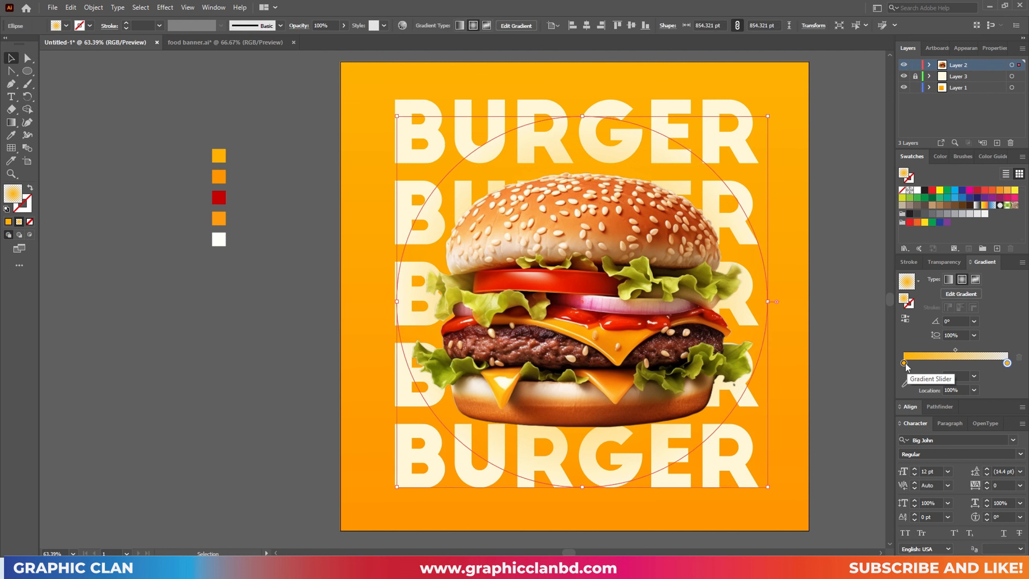
left_click(932, 363)
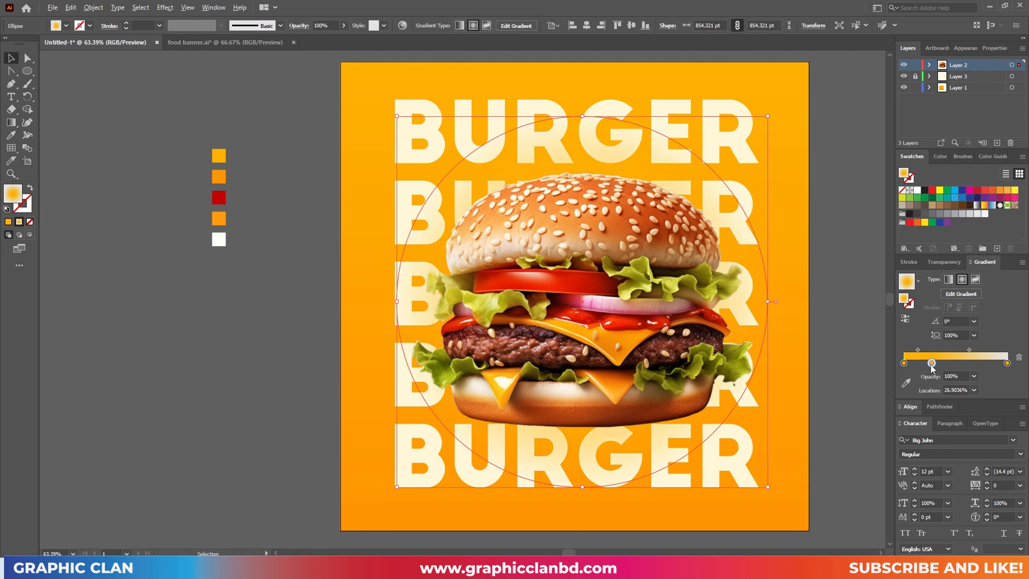
left_click(955, 363)
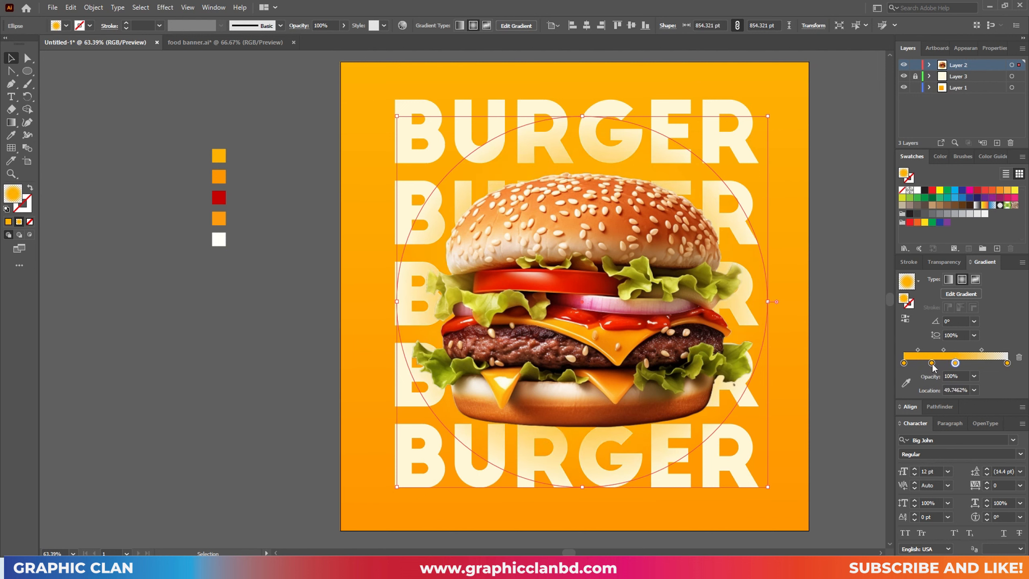
left_click_drag(931, 364, 930, 364)
left_click(275, 419)
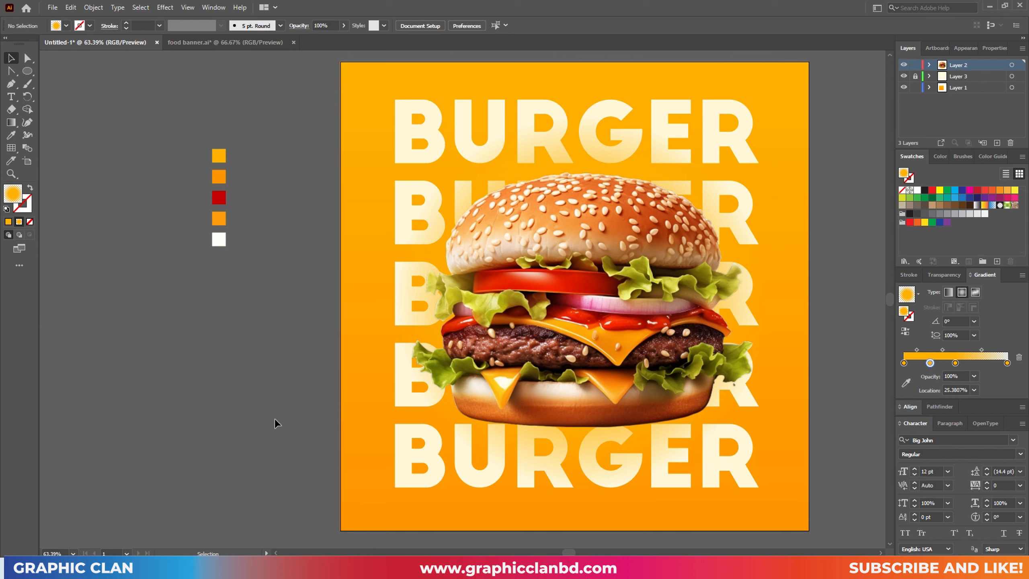
Unlock the BURGER text layer and scale the text group down to a font size of about 180 pt
left_click(915, 76)
left_click(411, 106)
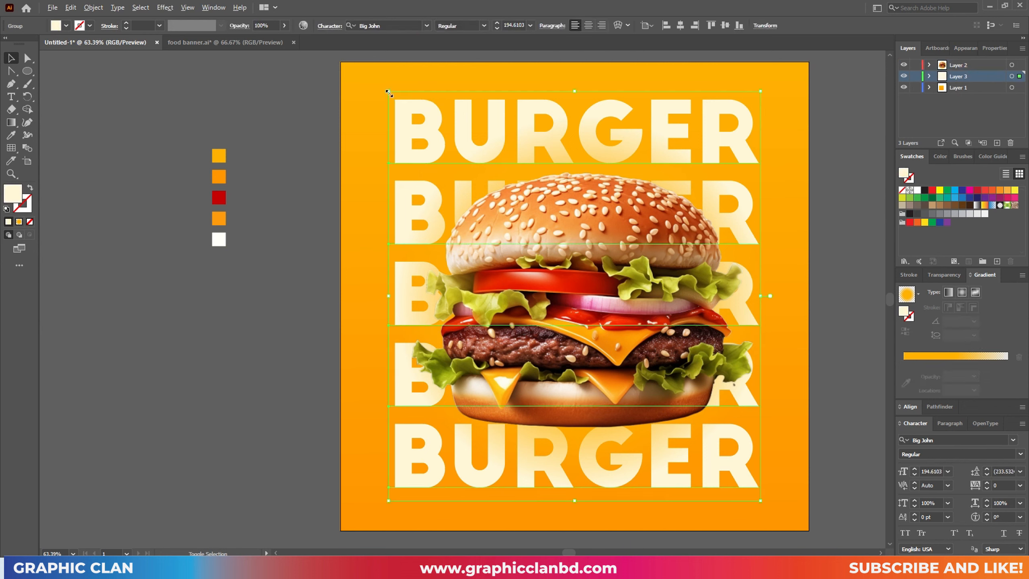
left_click_drag(388, 91, 428, 149)
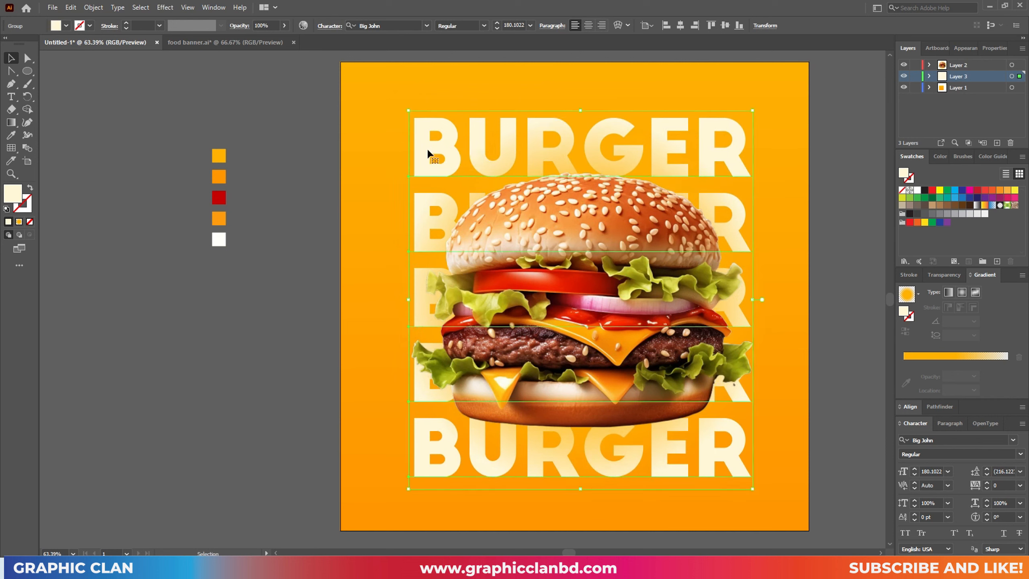
left_click_drag(409, 109, 409, 109)
Change the font of the BURGER lines to Dirty Headline
left_click(1013, 440)
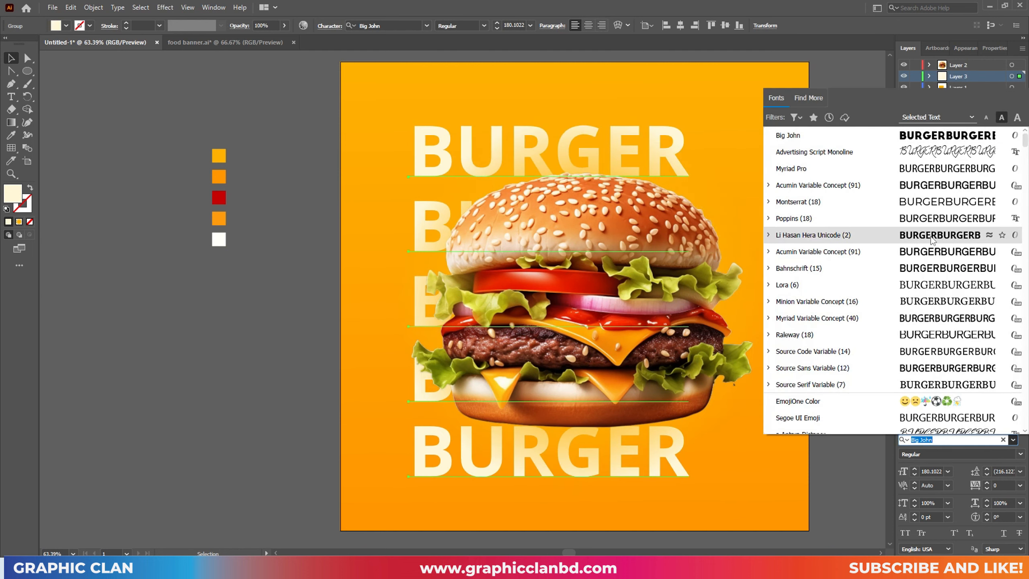
scroll(931, 239, "down", 8)
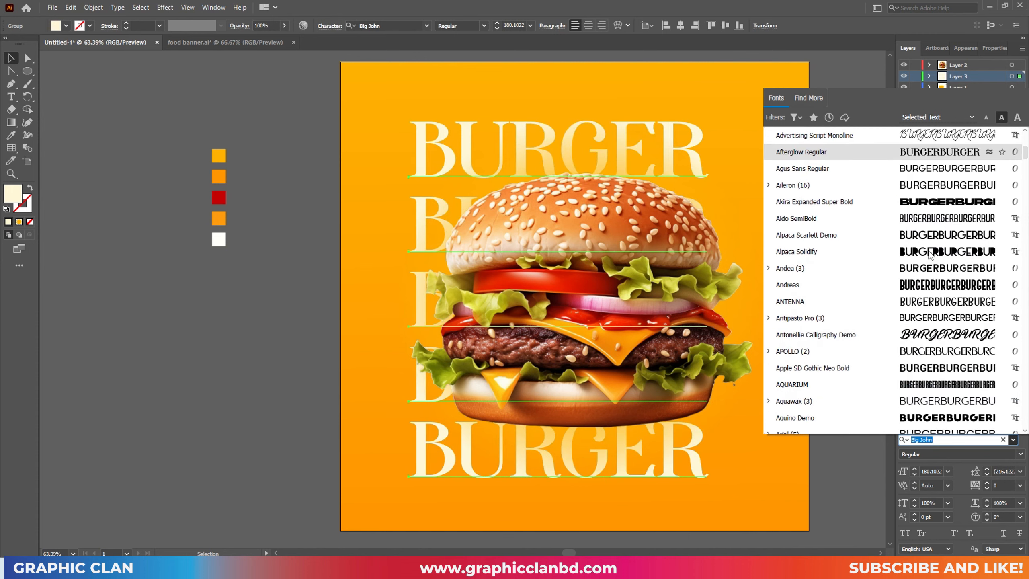
scroll(933, 280, "down", 15)
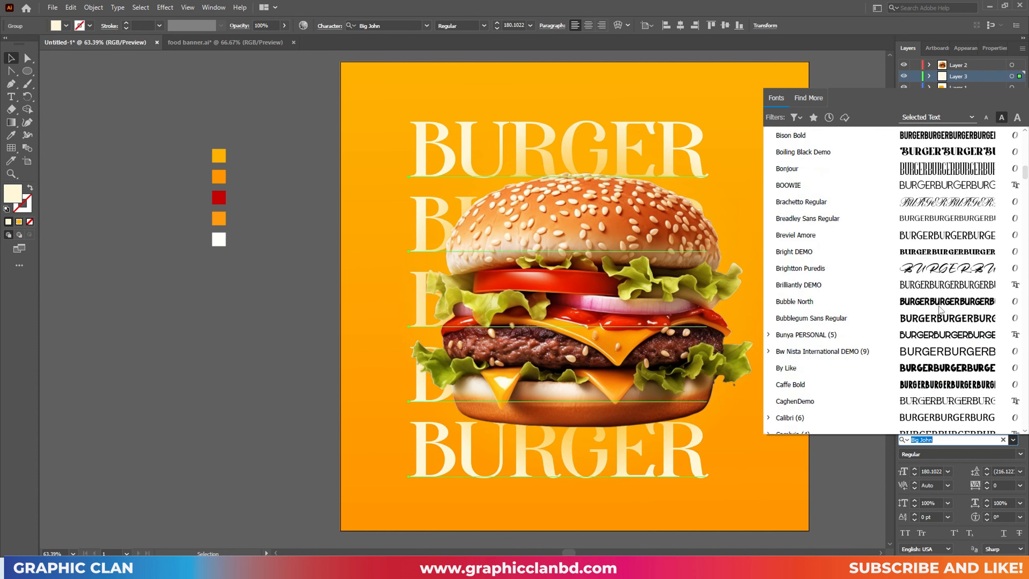
scroll(938, 309, "down", 6)
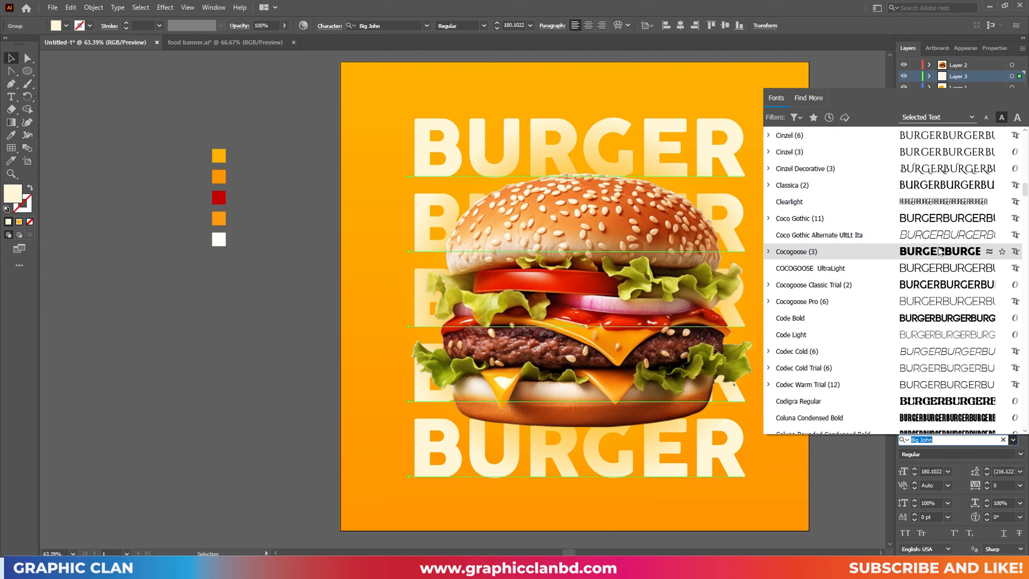
scroll(939, 251, "down", 5)
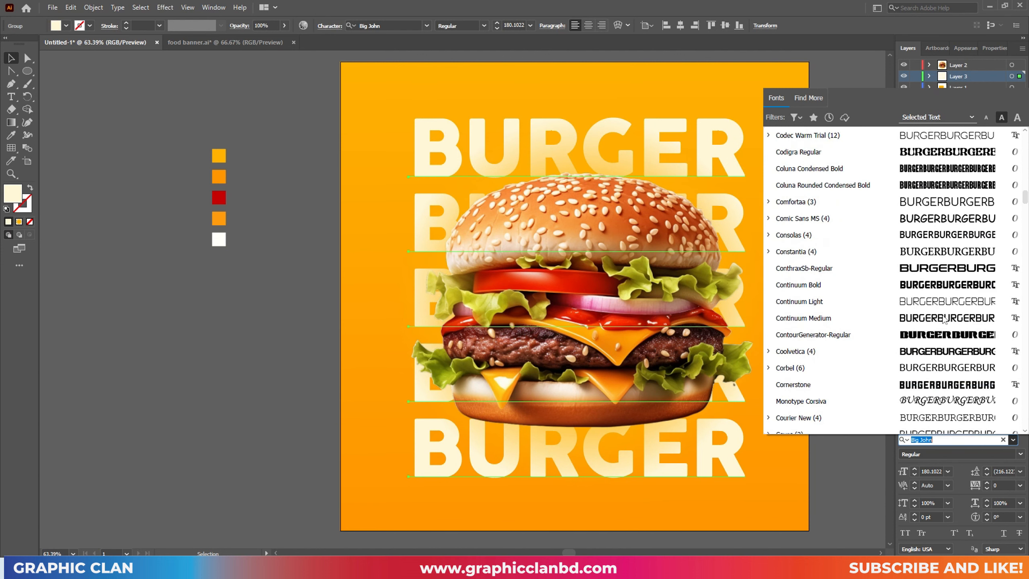
scroll(944, 324, "down", 3)
scroll(943, 326, "down", 3)
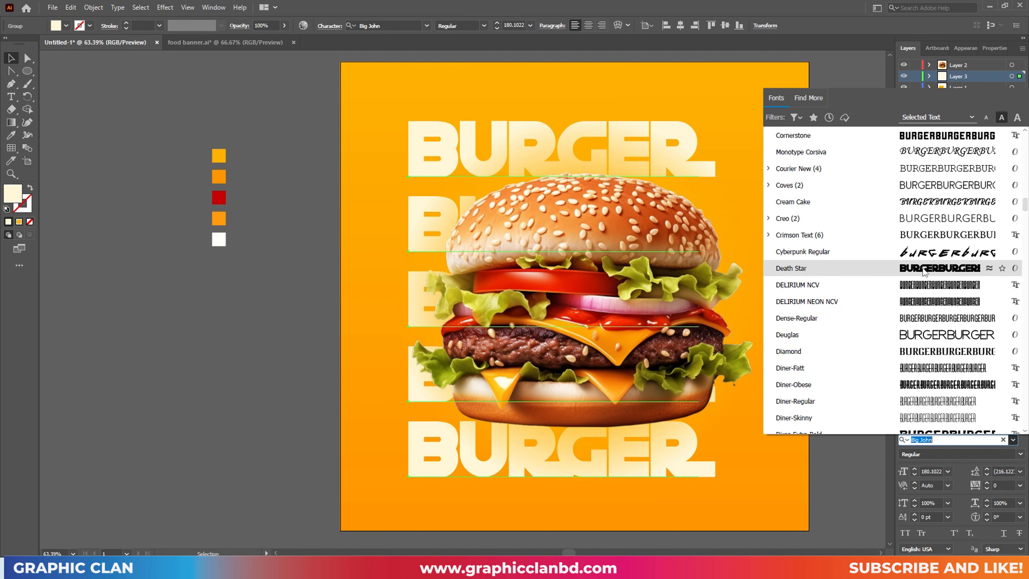
scroll(903, 328, "down", 1)
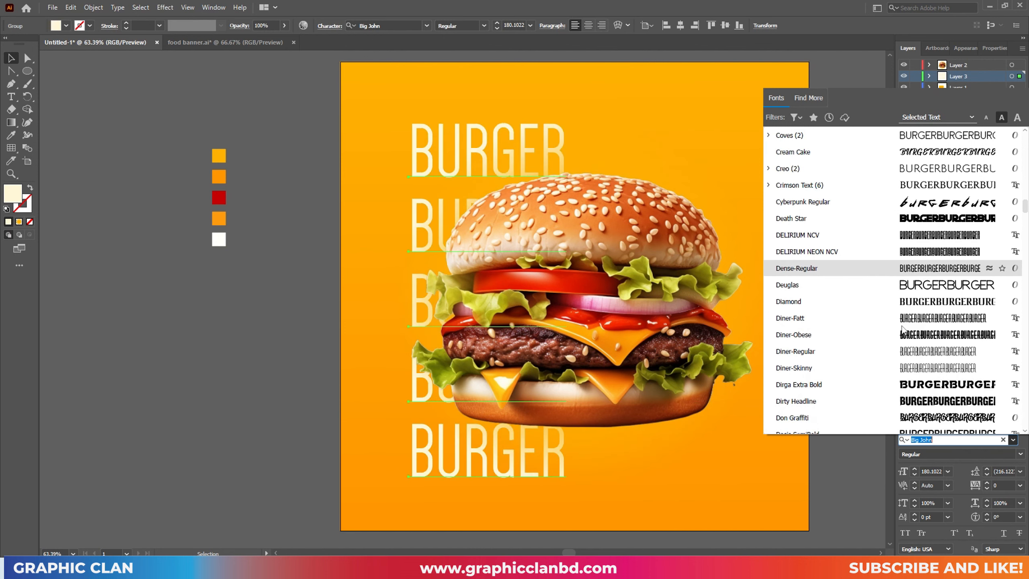
scroll(902, 329, "down", 2)
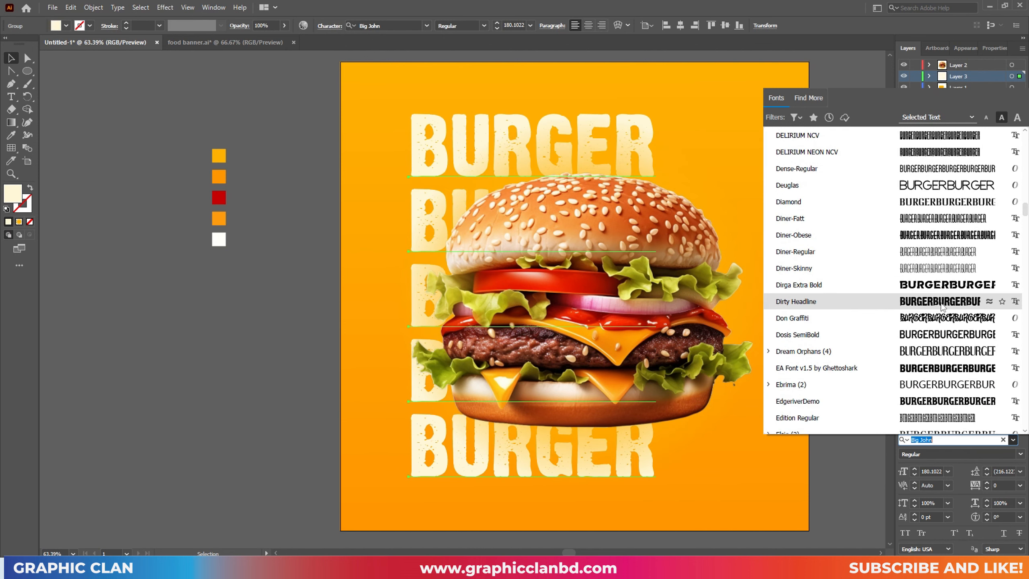
left_click(941, 304)
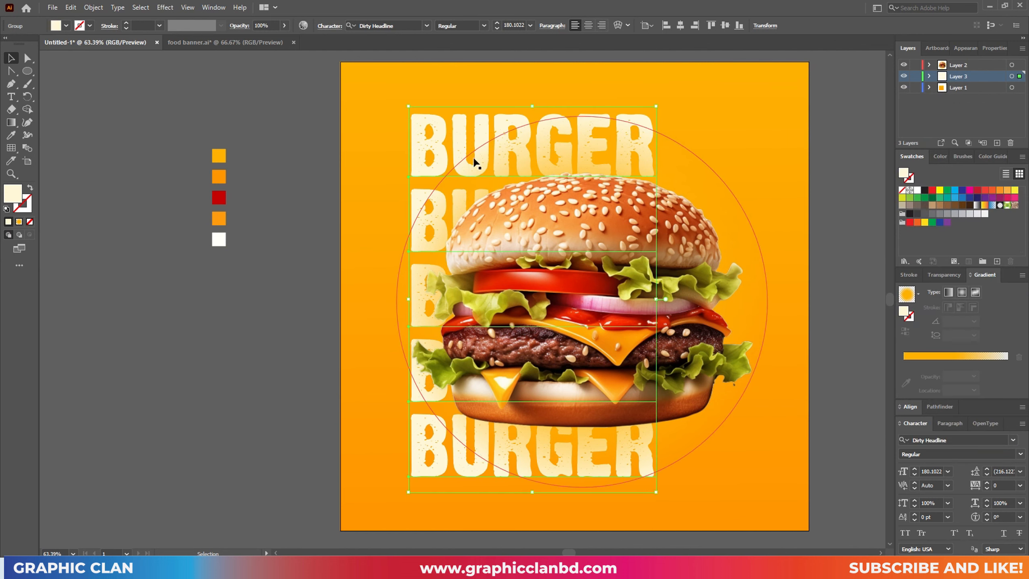
Enlarge the BURGER group to a font size of about 205 pt and stretch it to about 116% width behind the burger
left_click_drag(420, 138, 464, 137)
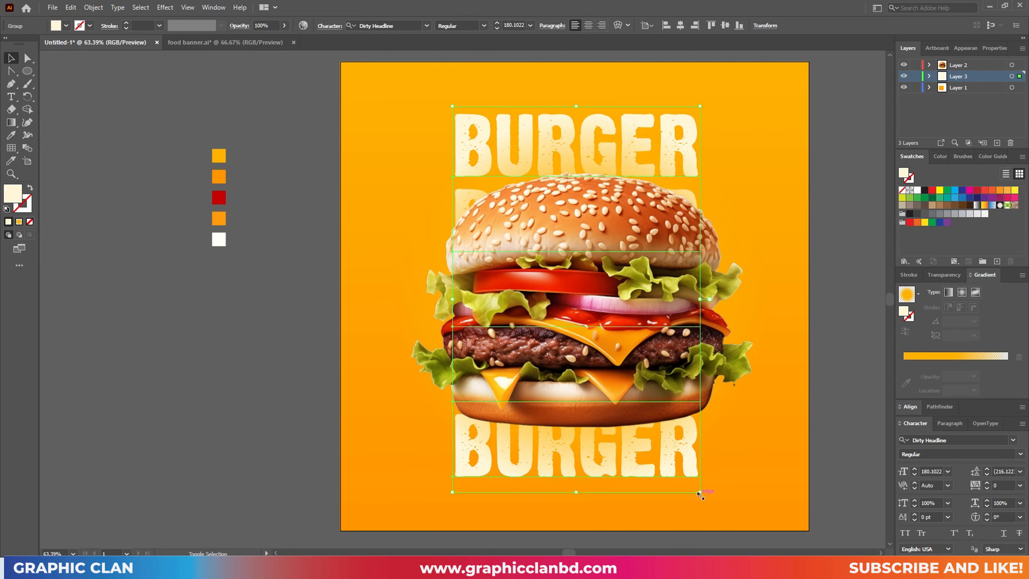
left_click_drag(700, 492, 717, 518)
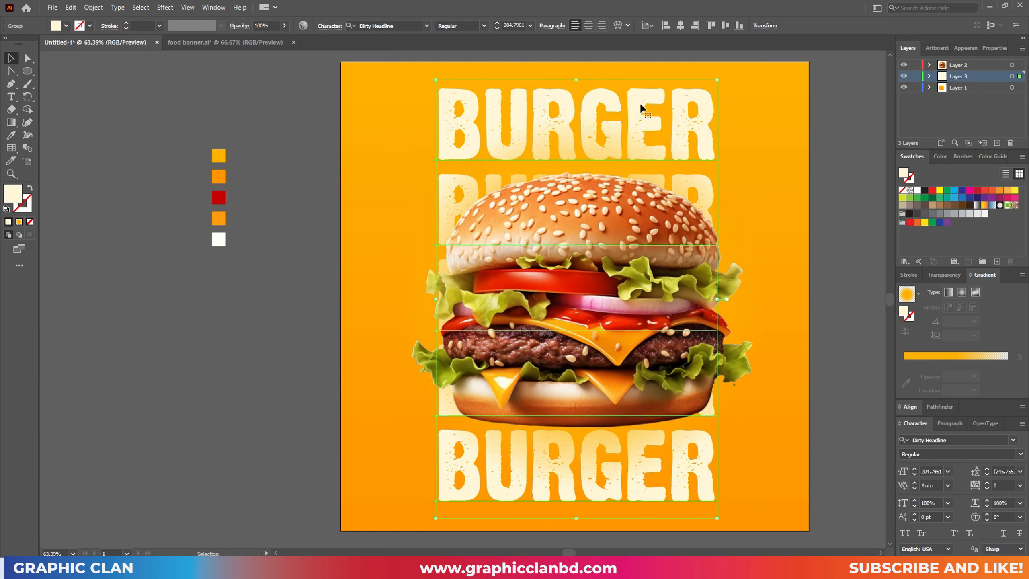
left_click_drag(644, 105, 626, 102)
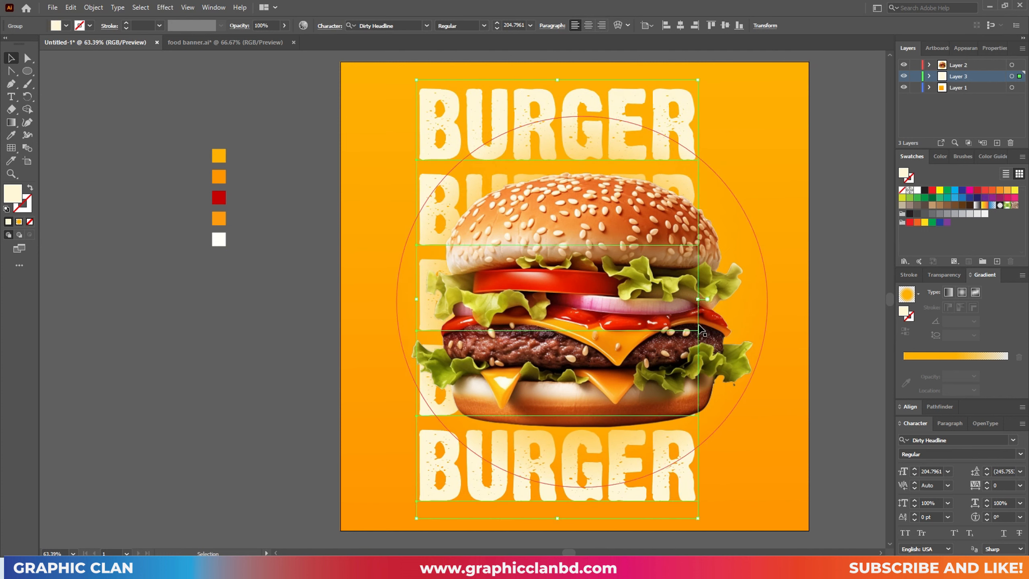
left_click_drag(714, 299, 751, 300)
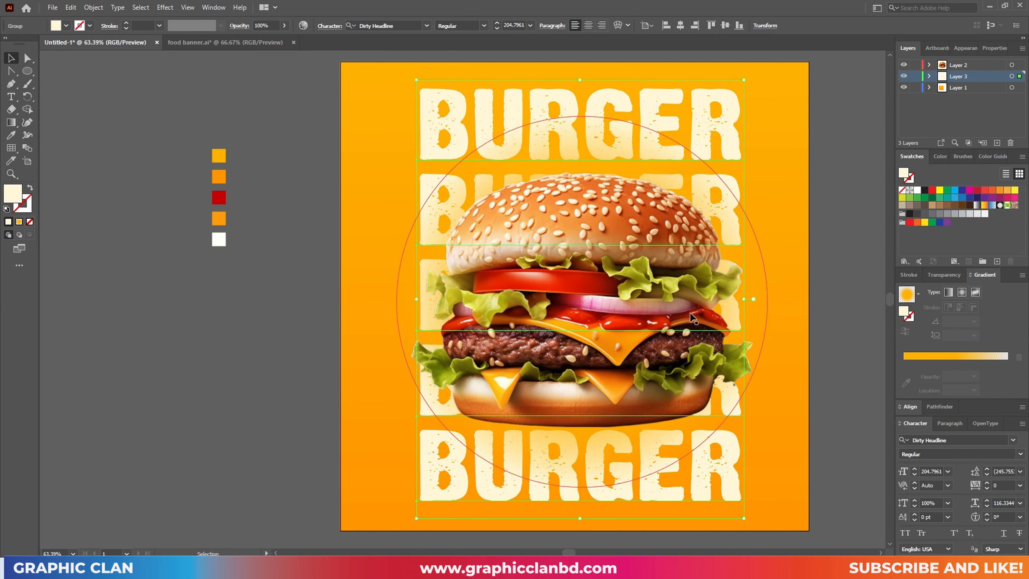
left_click(232, 343)
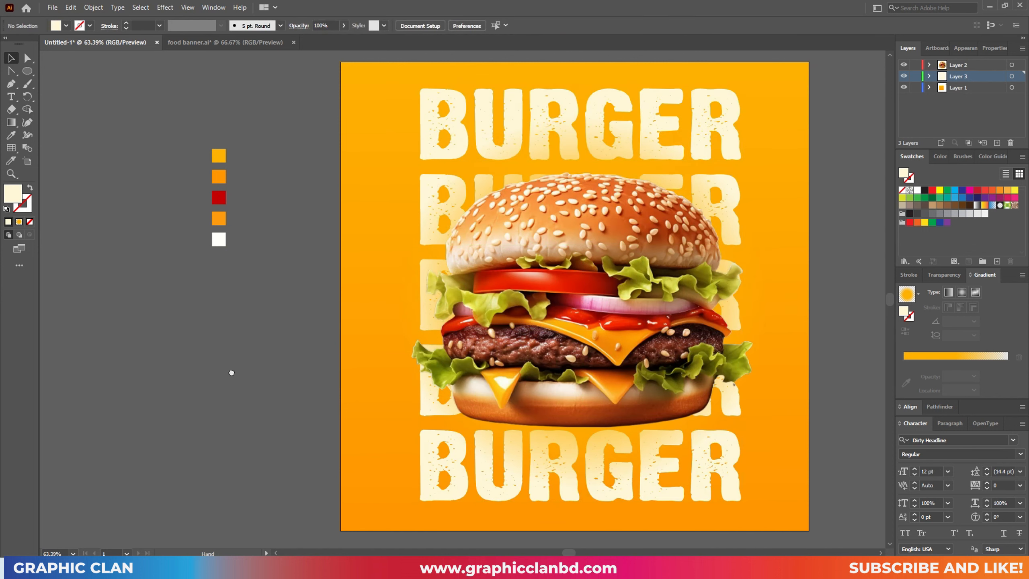
Duplicate the gradient glow circle behind the burger in place and scale the copy down proportionally to about 481 pt across
left_click_drag(231, 372, 223, 370)
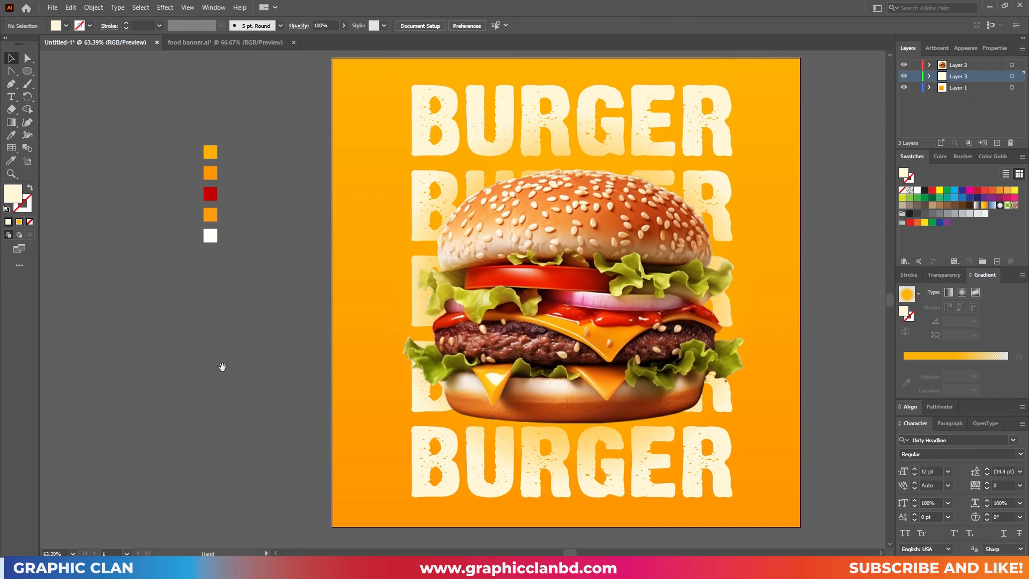
left_click(627, 162)
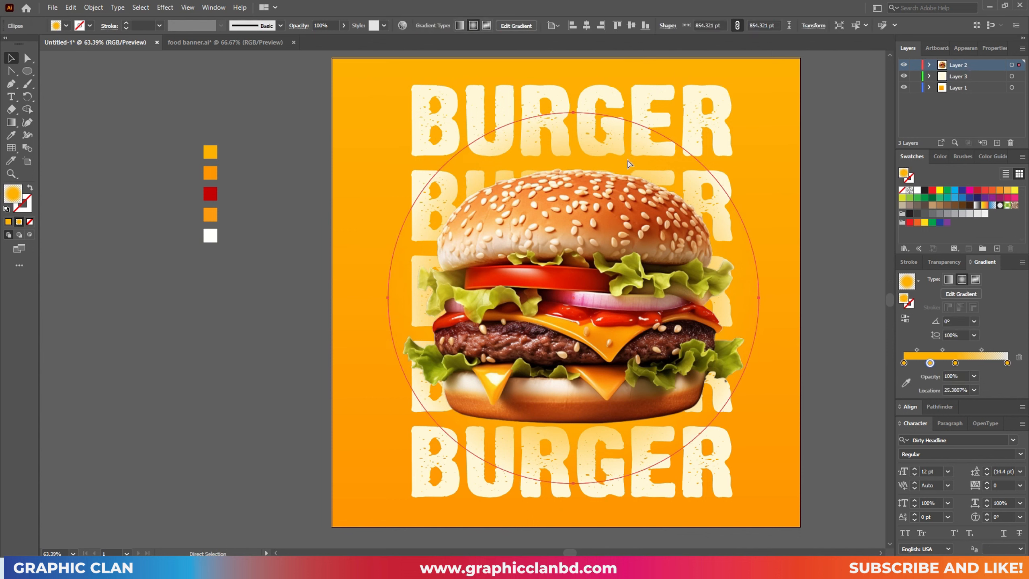
key("v")
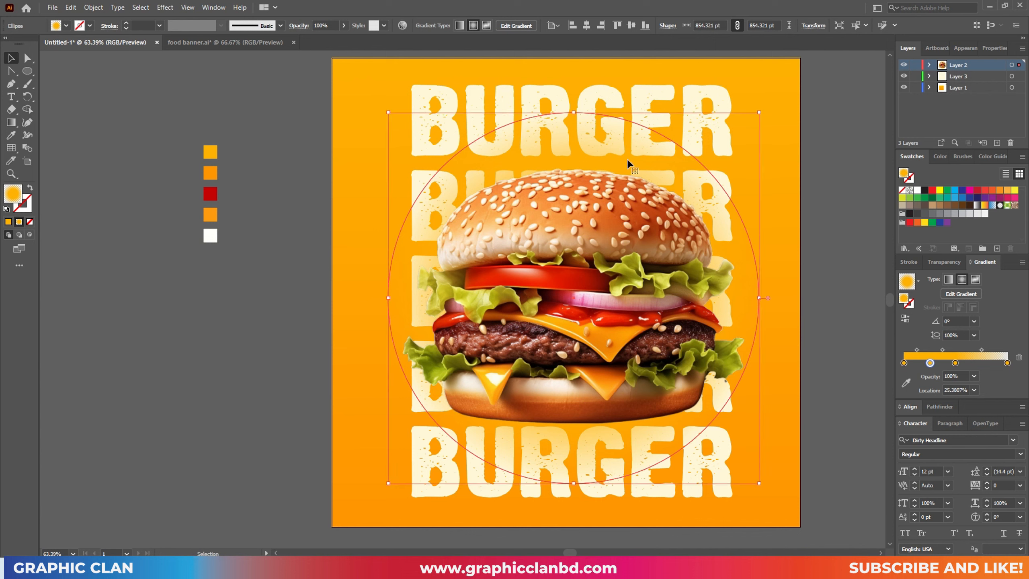
left_click_drag(588, 146, 723, 253)
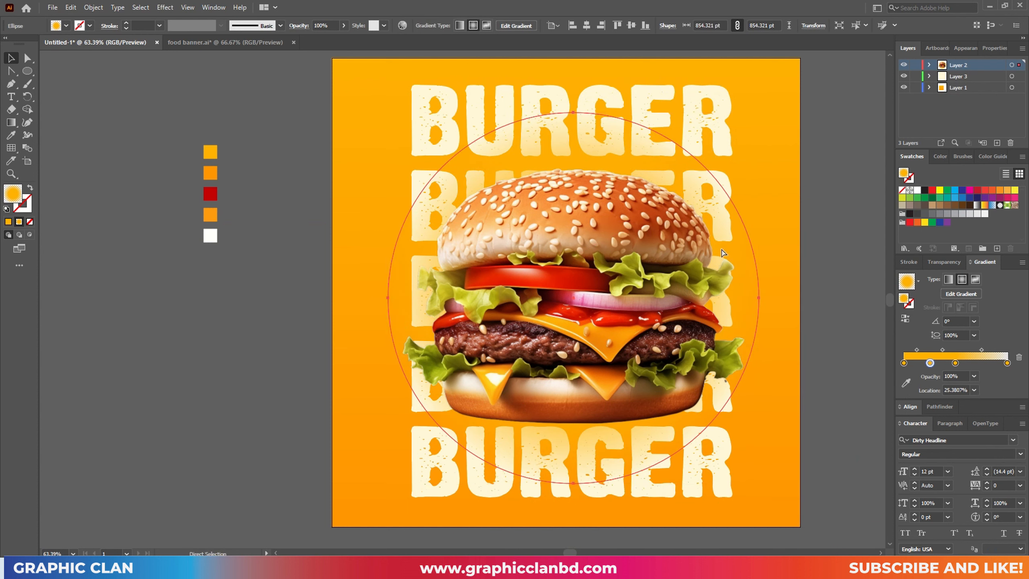
key("ctrl+c")
key("ctrl+f")
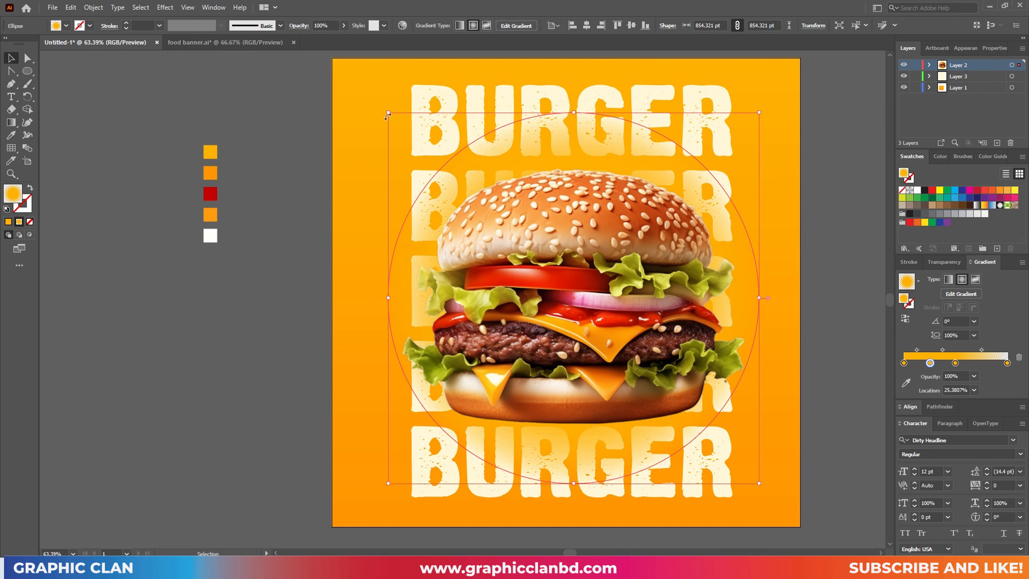
left_click_drag(389, 113, 455, 176)
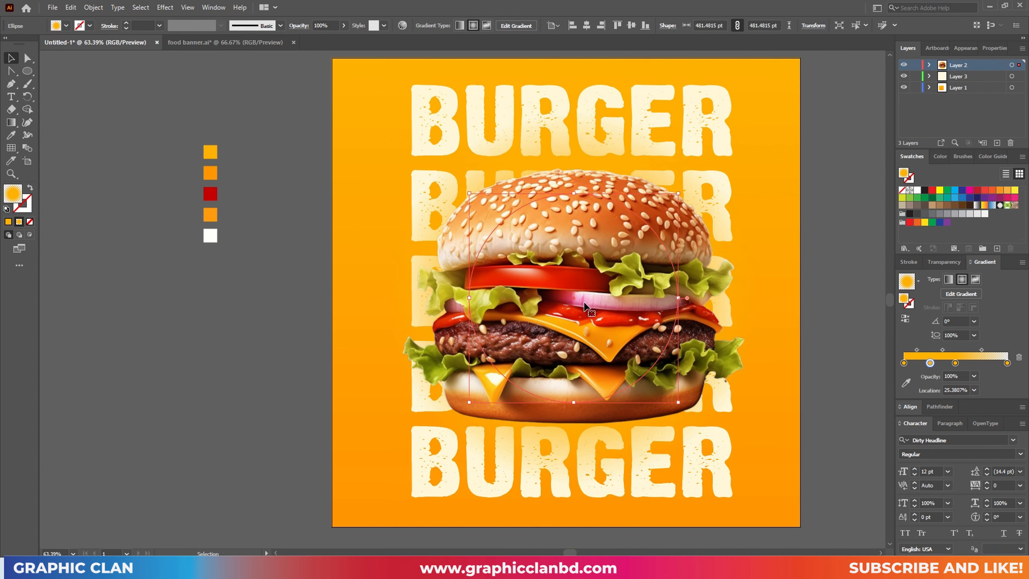
Flatten the glow copy into an ellipse about 481 by 171 pt and place it behind the burger's lower left bun
left_click_drag(591, 310, 543, 354)
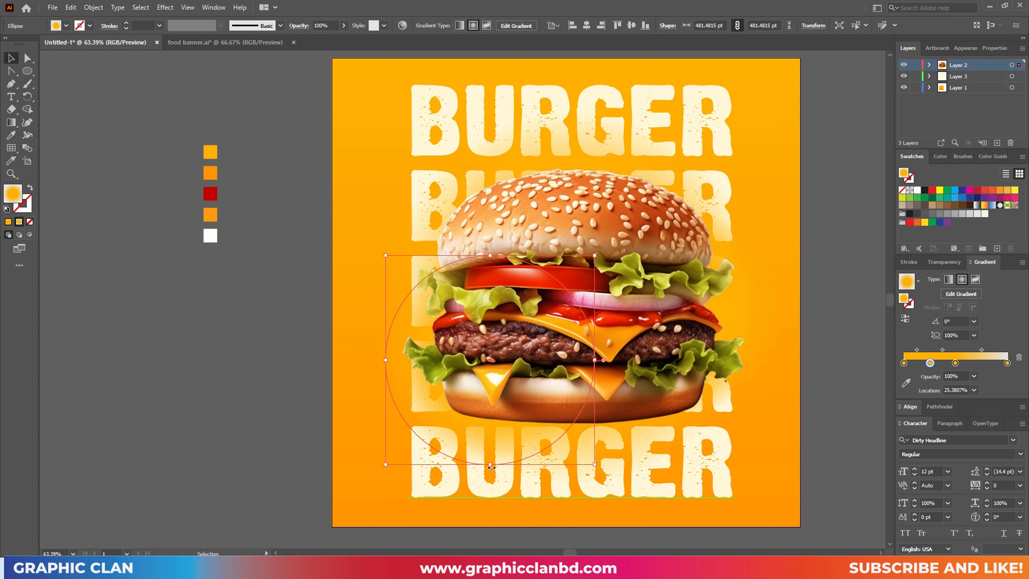
left_click_drag(490, 464, 499, 329)
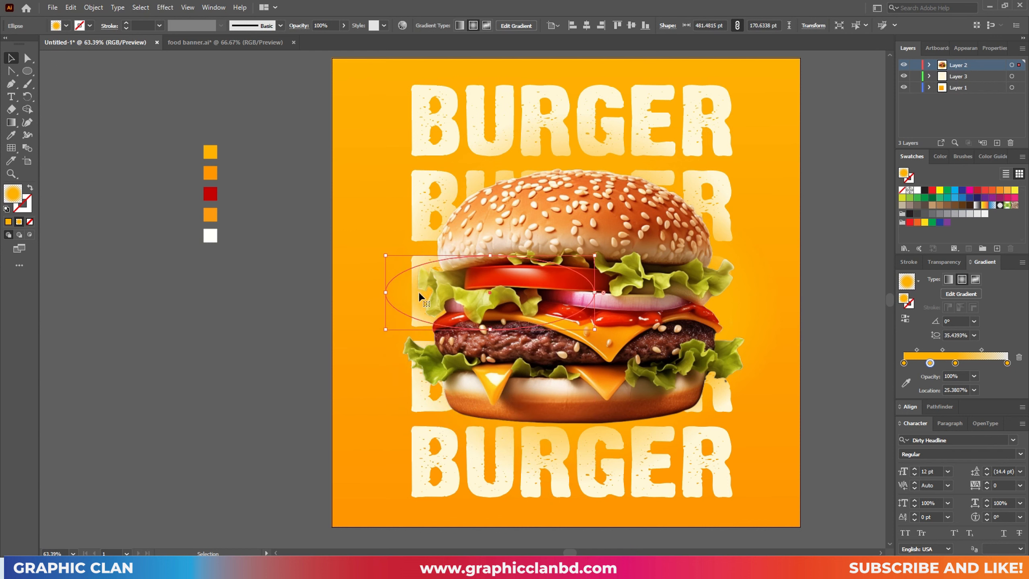
left_click_drag(418, 290, 483, 394)
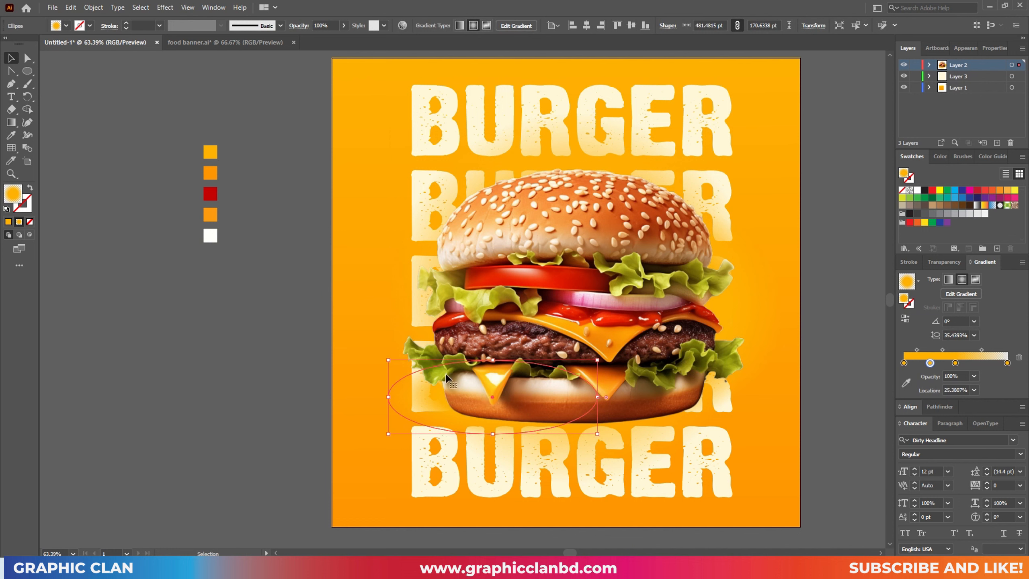
left_click_drag(247, 331, 239, 339)
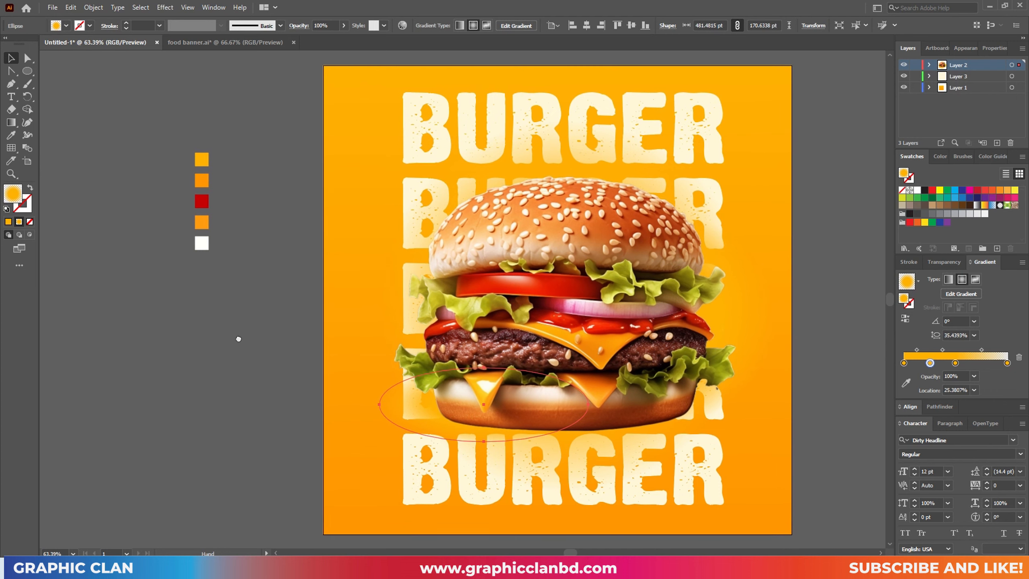
left_click(238, 339)
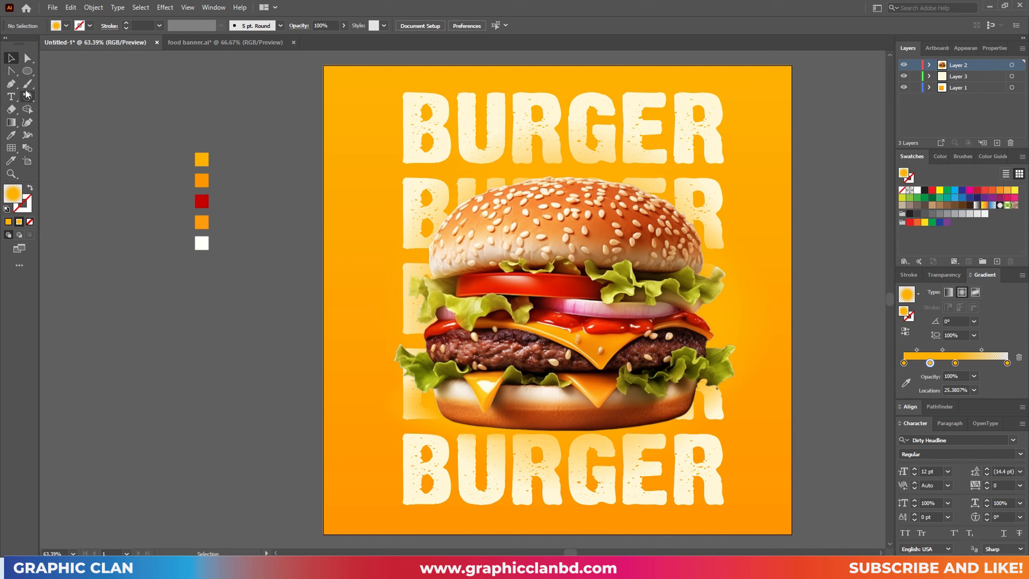
Try Paintbrush strokes beside the artboard with the gradient as stroke colour, including one at 17% opacity, and undo them
left_click_drag(27, 84, 79, 86)
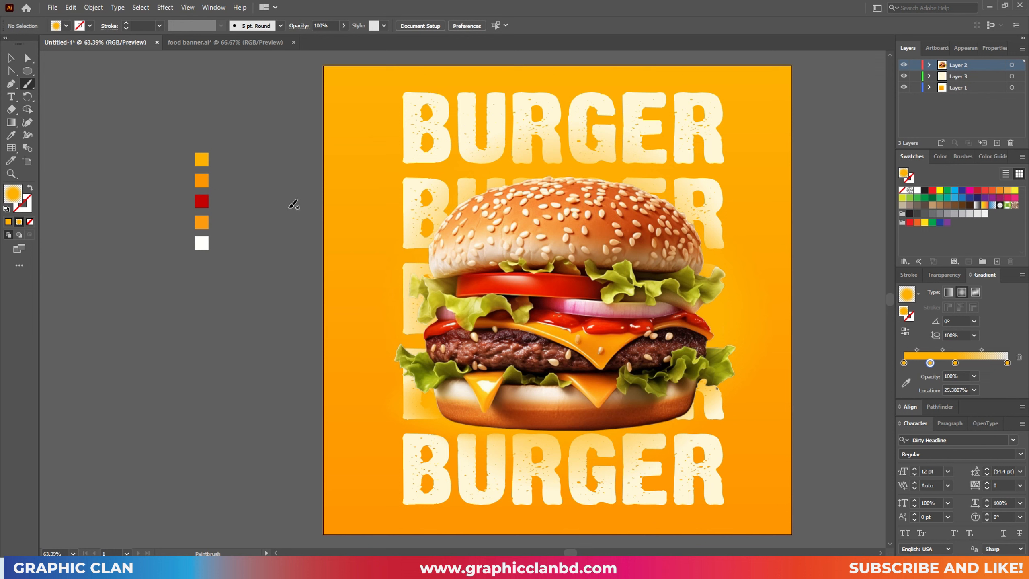
left_click_drag(289, 209, 301, 241)
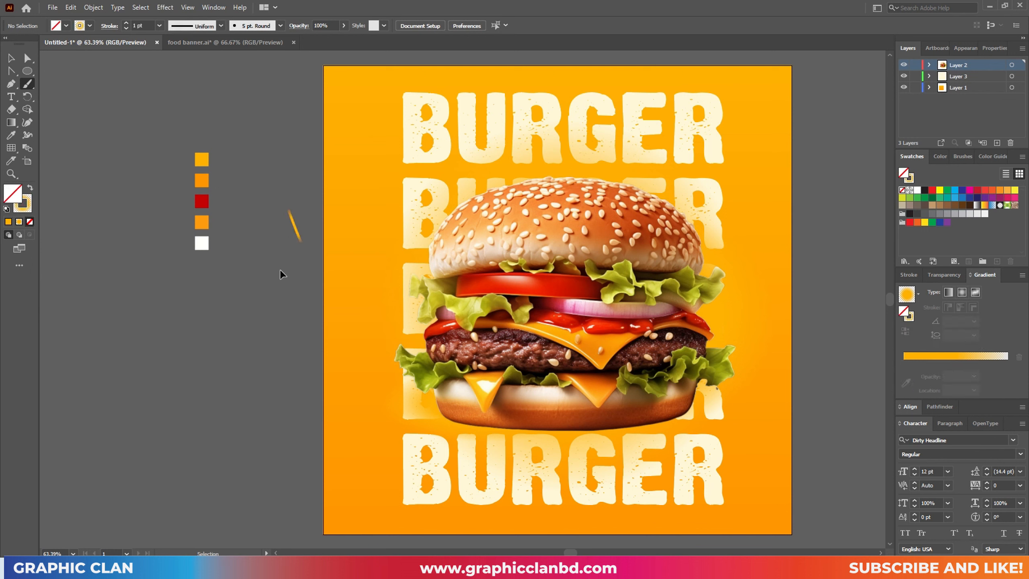
key("ctrl+z")
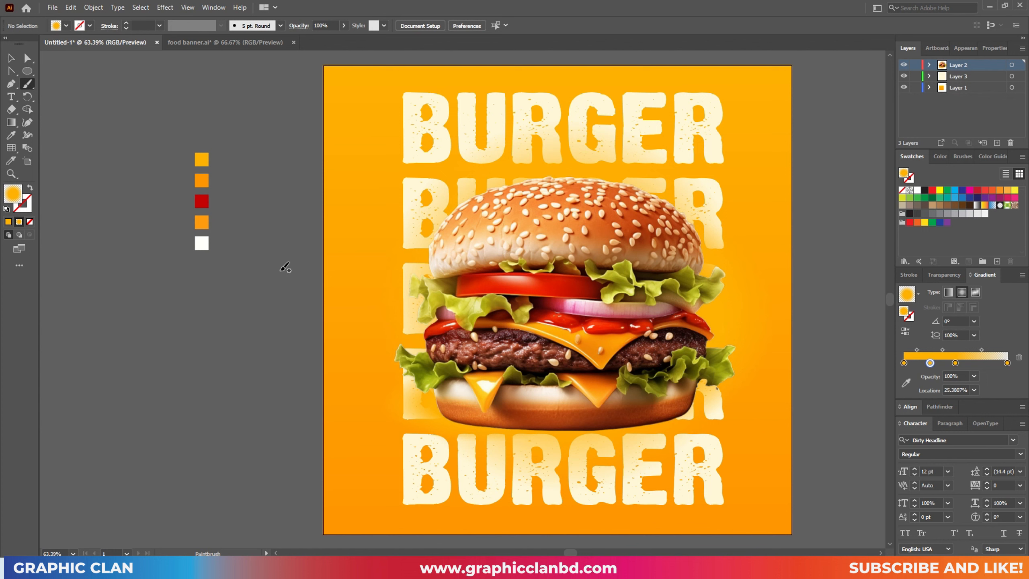
key("shift+x")
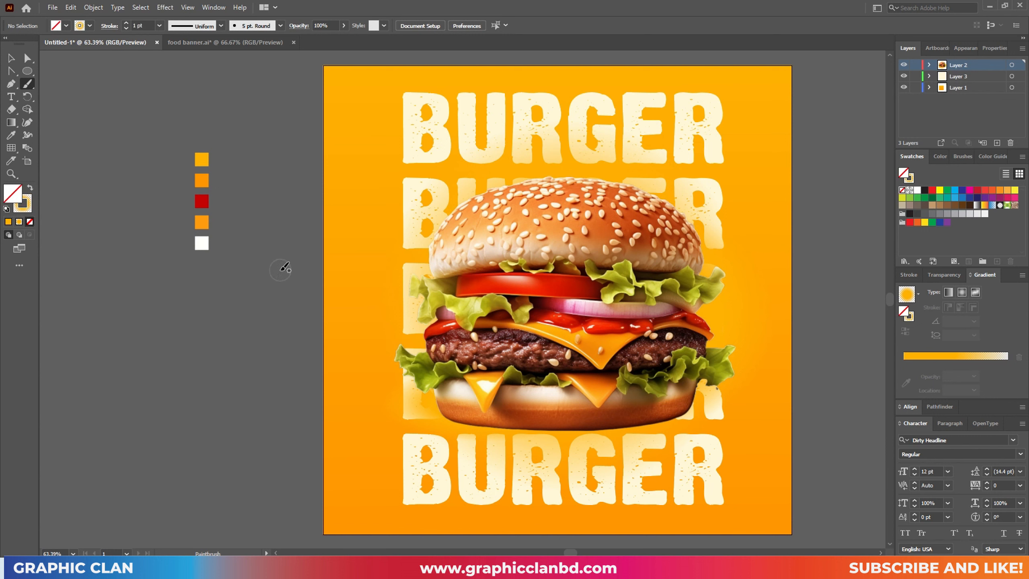
left_click_drag(343, 25, 310, 45)
left_click_drag(277, 202, 304, 231)
key("ctrl+z")
left_click(435, 352)
left_click(421, 349)
left_click(425, 365)
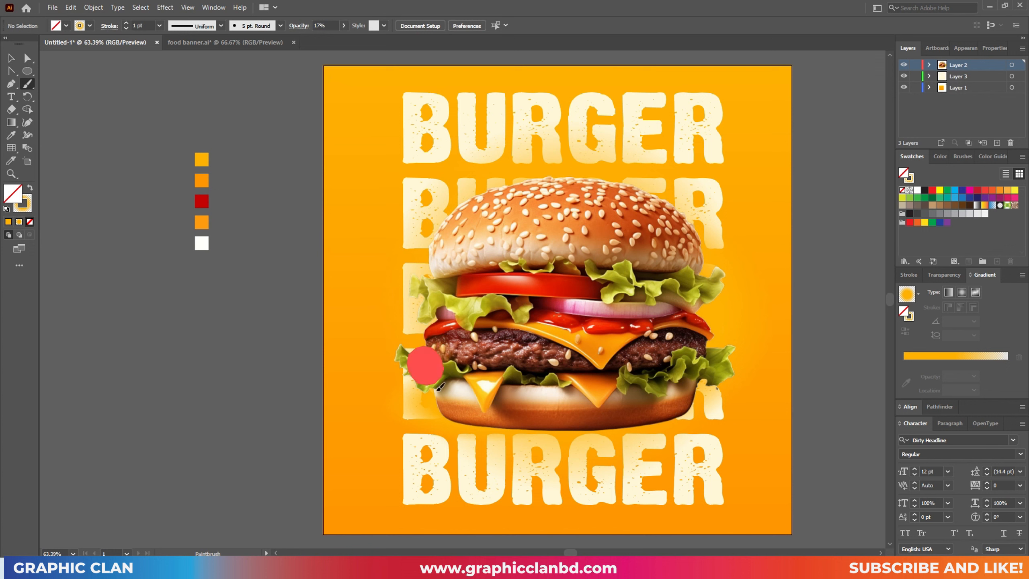
mouse_move(438, 384)
left_mouse_down()
mouse_move(454, 411)
mouse_move(417, 476)
mouse_move(432, 490)
mouse_move(543, 495)
left_mouse_up()
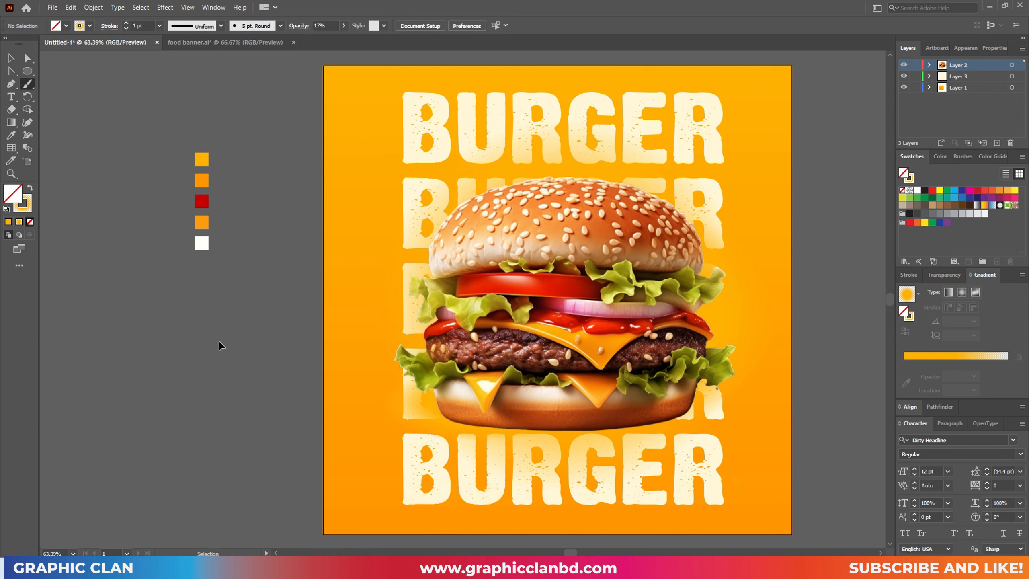
left_click_drag(426, 348, 427, 377)
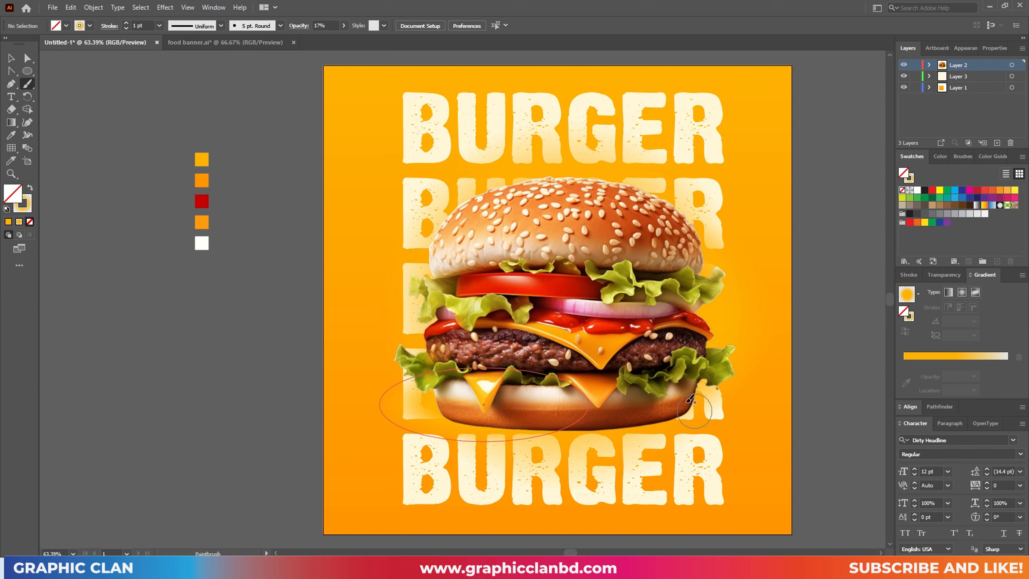
mouse_move(681, 411)
left_mouse_down()
mouse_move(688, 417)
mouse_move(696, 405)
left_mouse_up()
left_click_drag(680, 211, 688, 223)
left_click_drag(459, 214, 472, 228)
left_click_drag(681, 209, 684, 212)
left_click(11, 58)
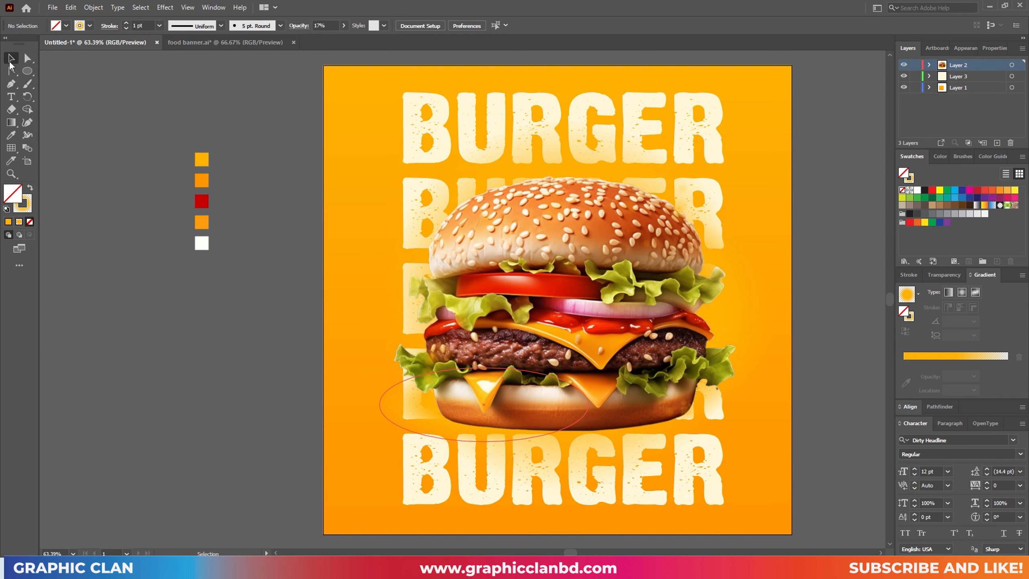
left_click_drag(250, 322, 261, 323)
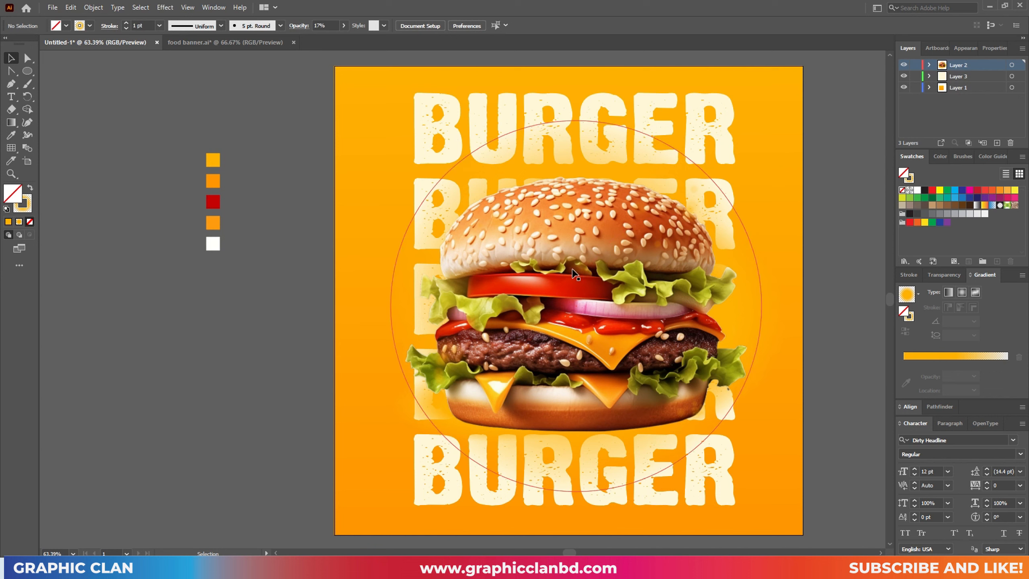
left_click(547, 268)
left_click_drag(547, 268, 562, 268)
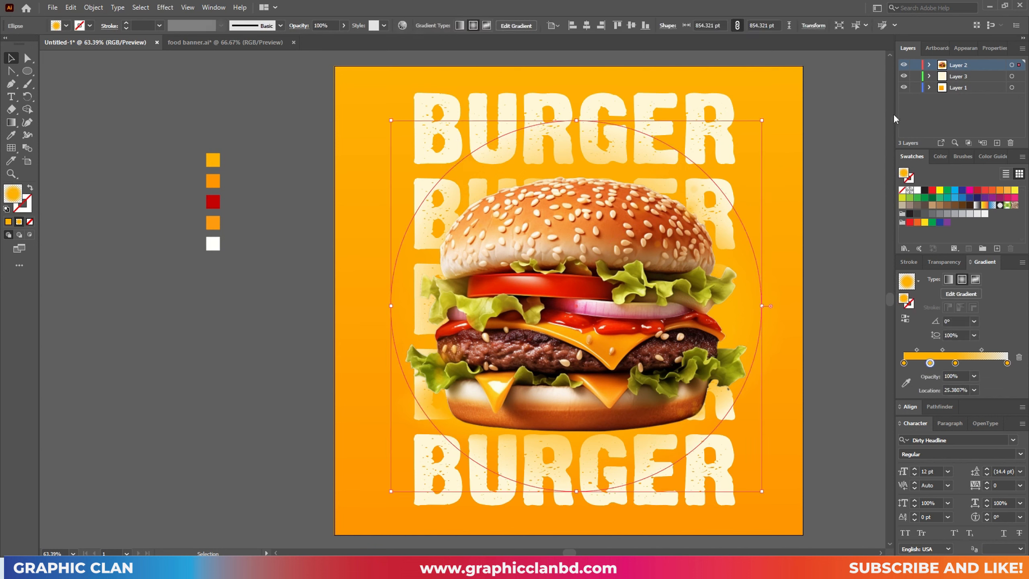
left_click(850, 246)
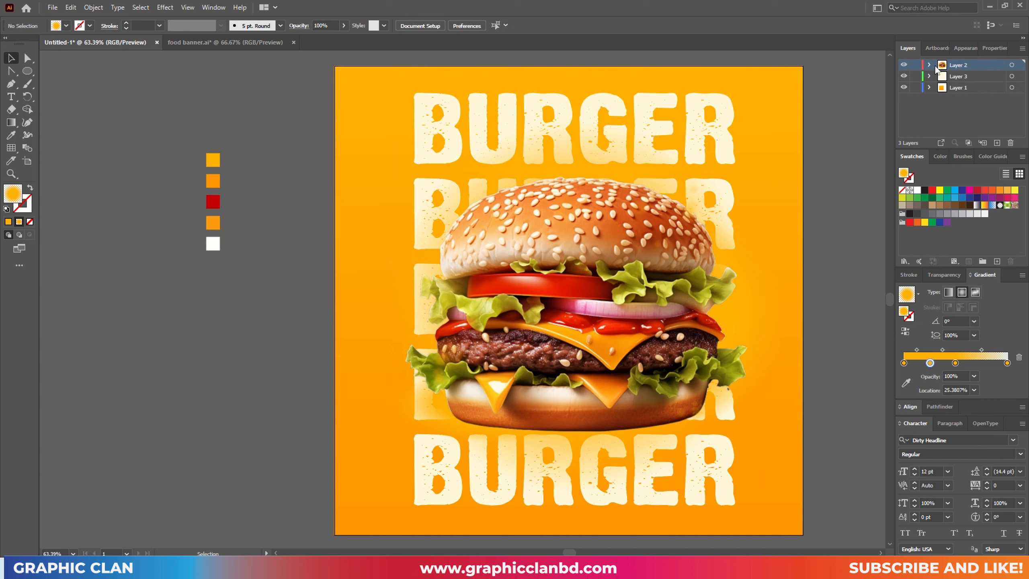
Lock the burger layer, Layer 2, and the BURGER text layer, Layer 3
left_click(904, 65)
left_click(904, 64)
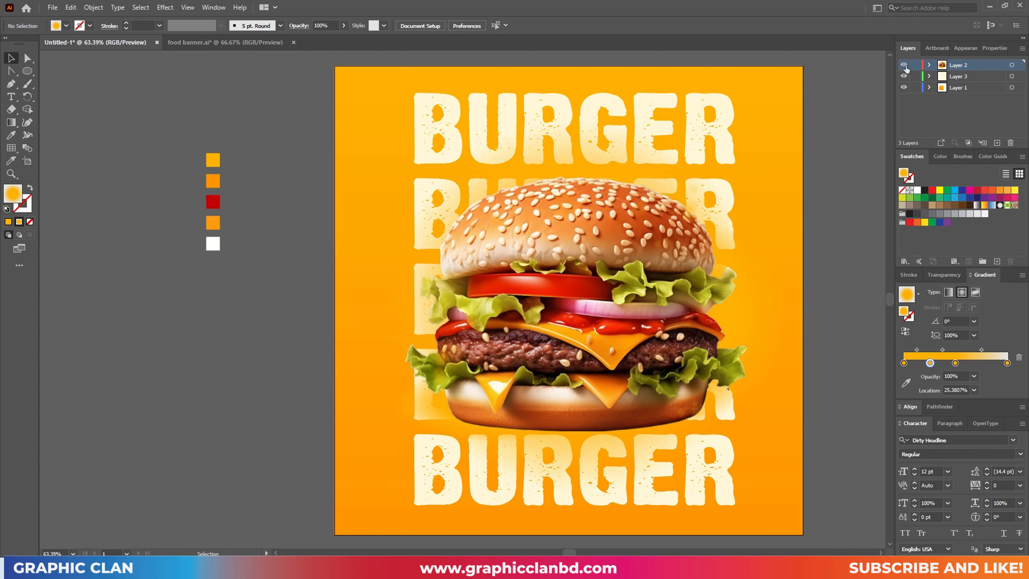
left_click(929, 66)
left_click(929, 66)
left_click(915, 65)
left_click(595, 321)
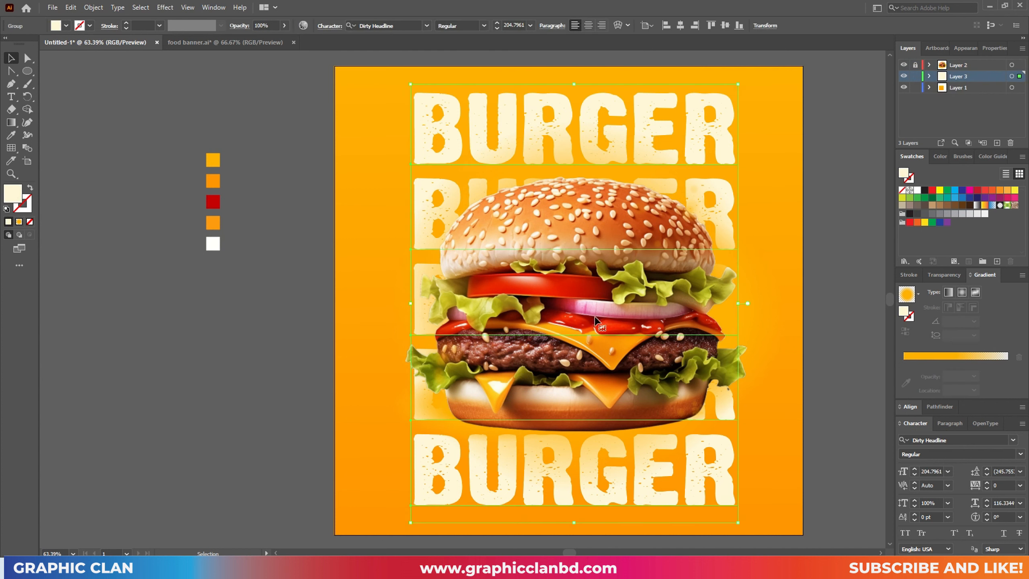
left_click(915, 77)
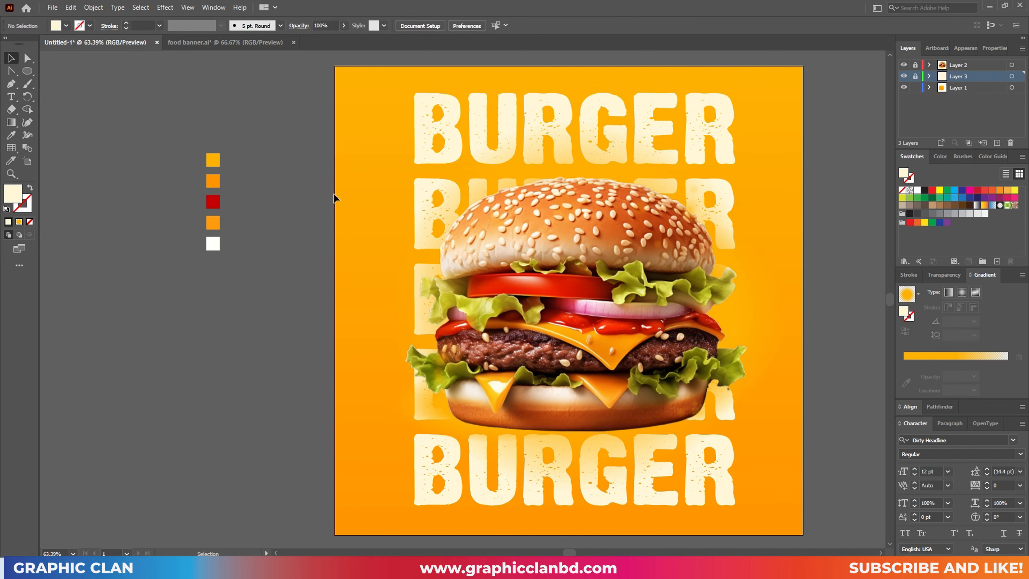
left_click_drag(275, 337, 274, 335)
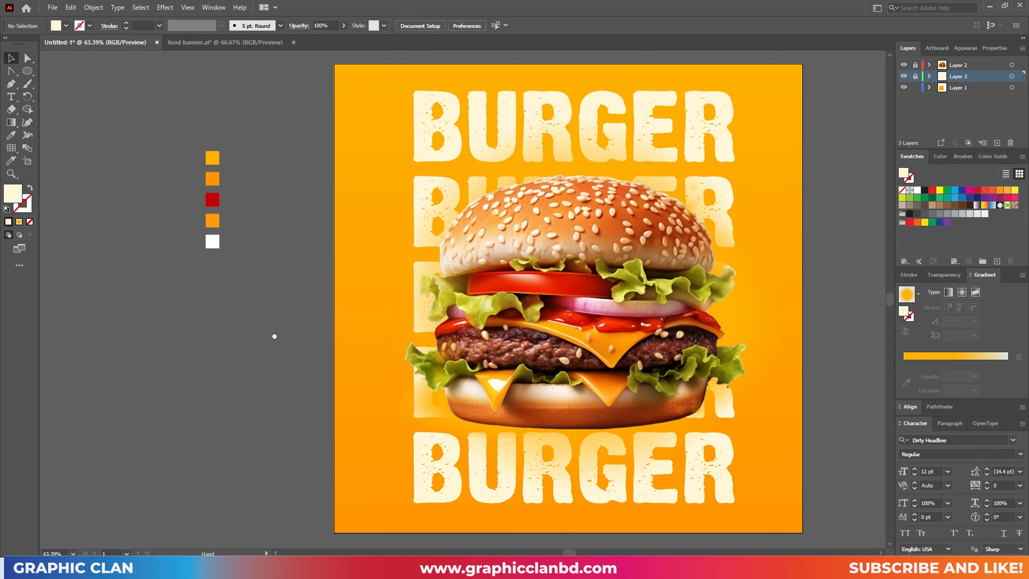
Unlock Layer 3 and scale the BURGER text group down proportionally to a font size of just under 200 pt
left_click(916, 77)
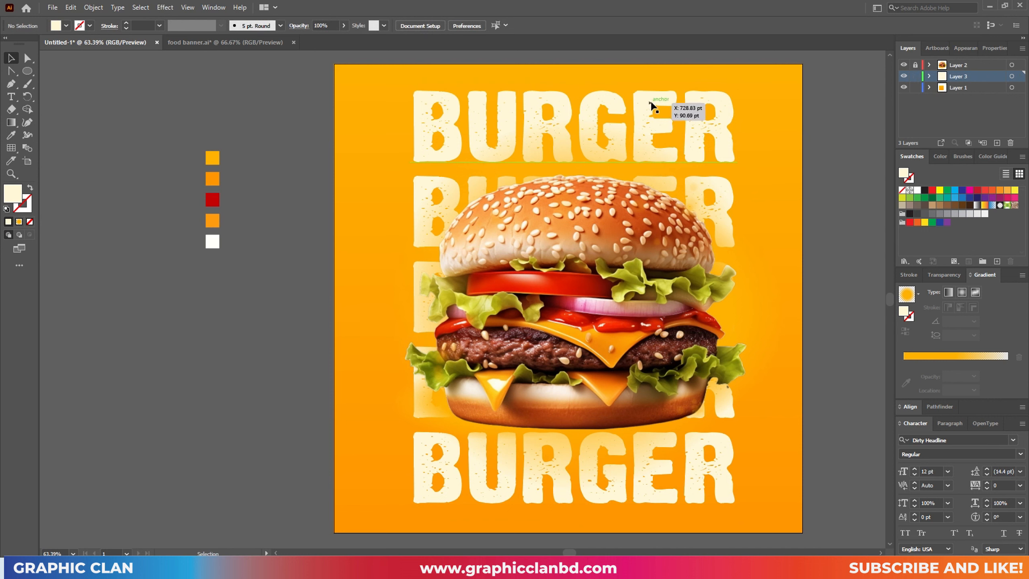
left_click(674, 110)
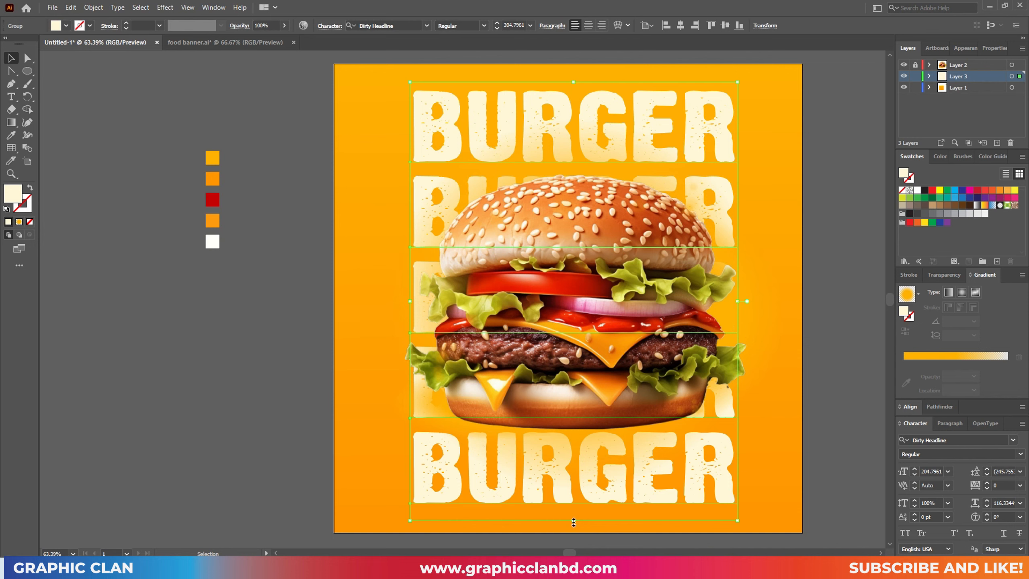
left_click_drag(573, 522, 575, 510)
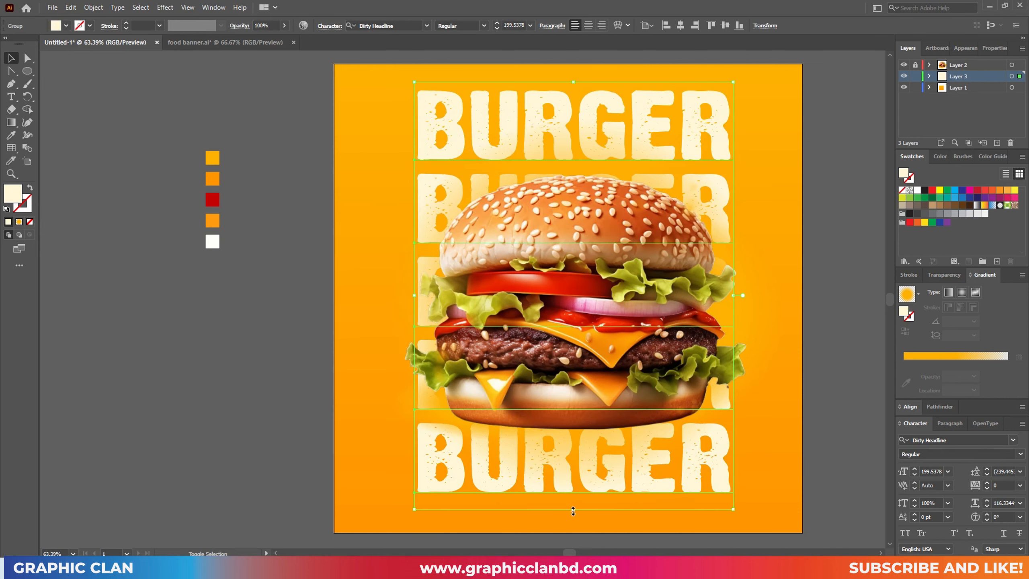
left_click(221, 451)
mouse_move(226, 435)
left_mouse_down()
mouse_move(241, 419)
mouse_move(244, 428)
left_mouse_up()
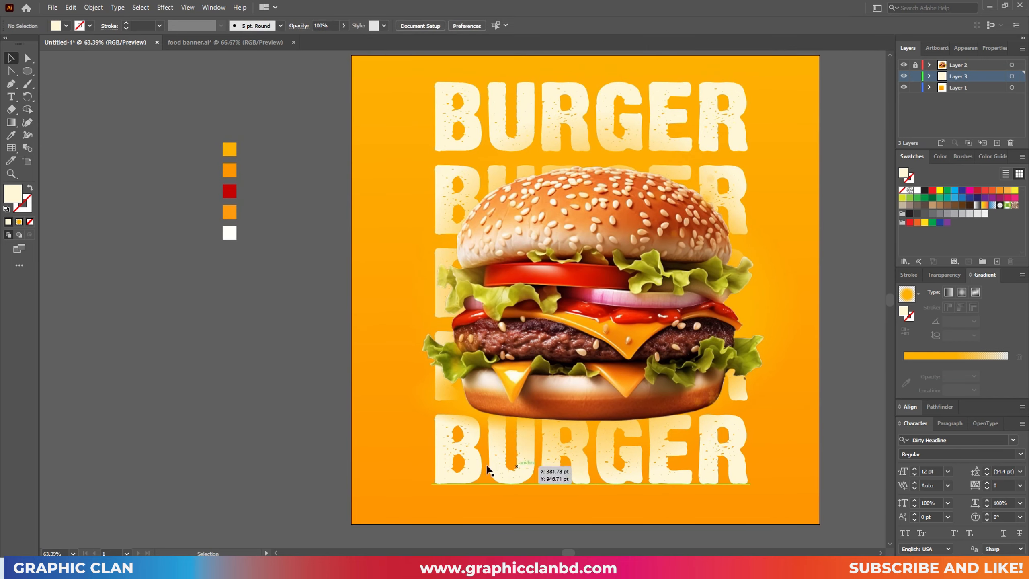
left_click(463, 477)
left_click_drag(591, 501, 591, 502)
left_click(365, 483)
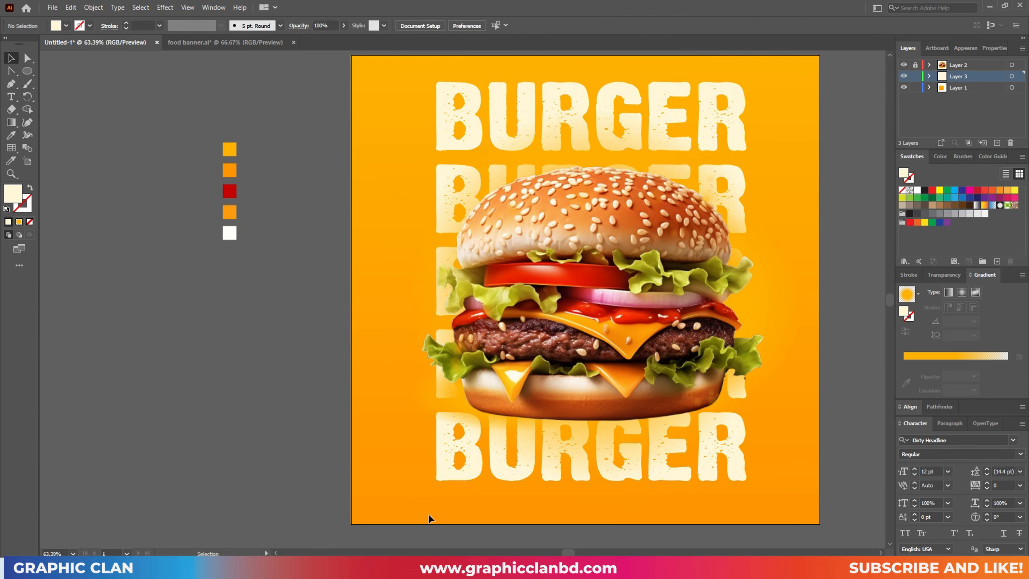
mouse_move(275, 313)
left_mouse_down()
mouse_move(284, 320)
mouse_move(274, 319)
left_mouse_up()
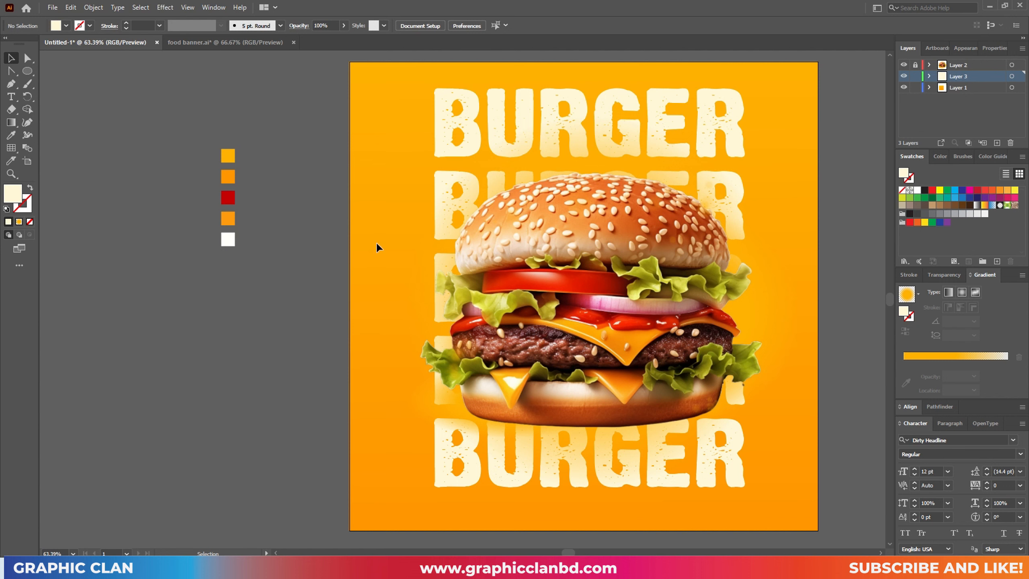
key("space")
left_click_drag(442, 228, 424, 226)
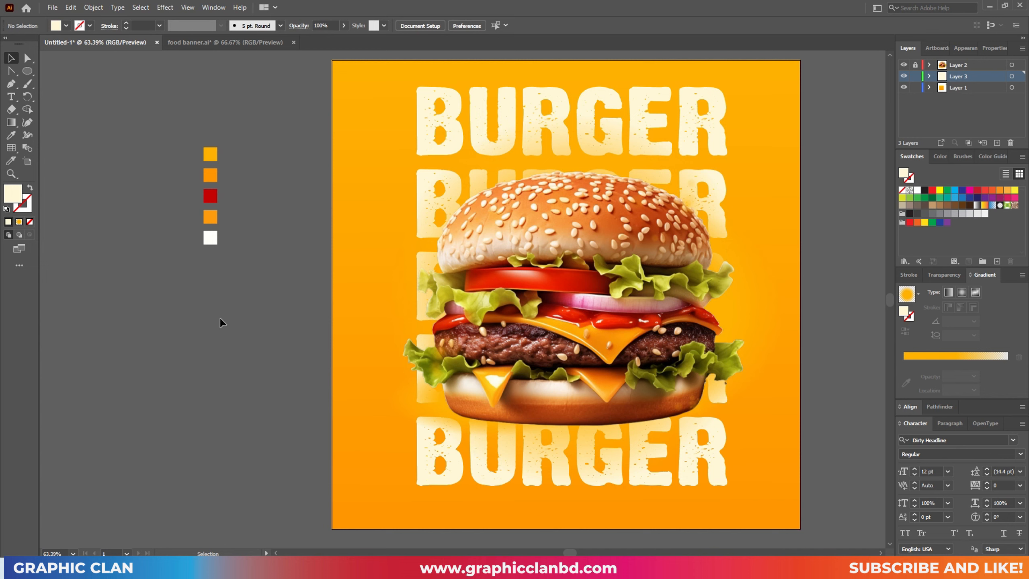
scroll(376, 246, "up", 2)
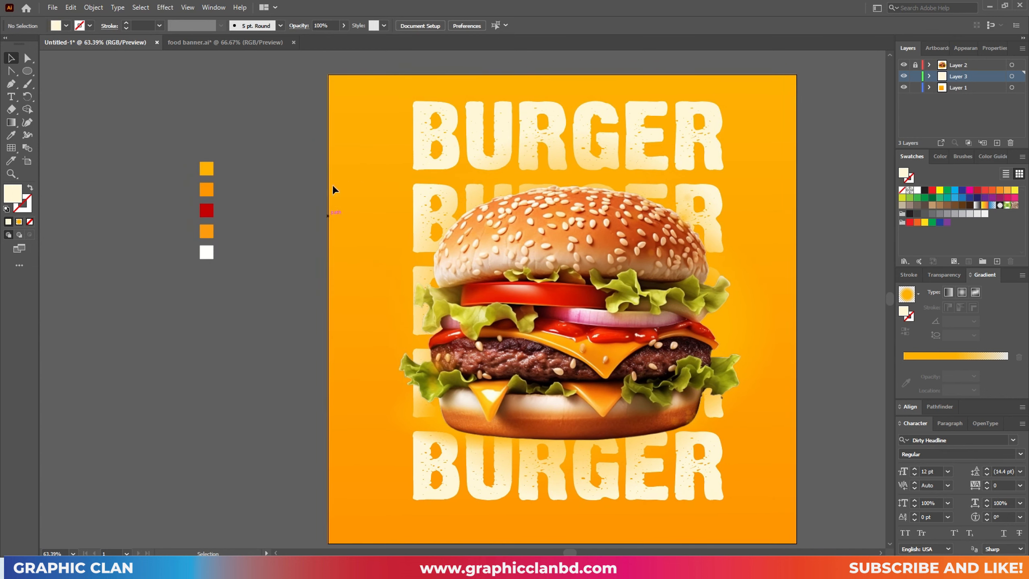
Select all the contact, order and garnish elements together and move them closer to the artboard's right side
key("space")
left_click_drag(408, 154, 214, 246)
left_click_drag(748, 144, 654, 233)
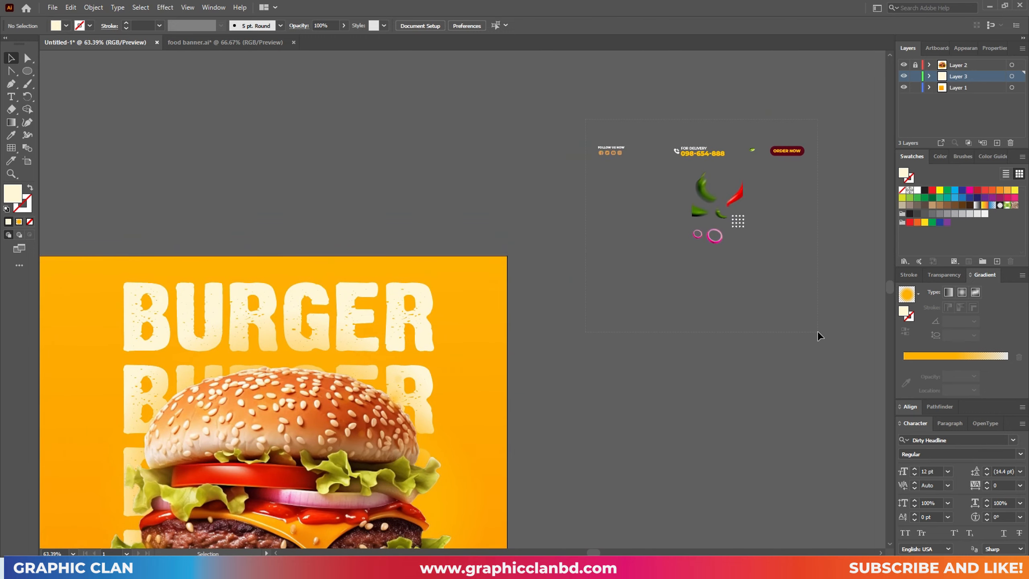
left_click_drag(817, 332, 817, 332)
key("space")
left_click_drag(740, 338, 762, 269)
left_click_drag(723, 129, 643, 367)
key("space")
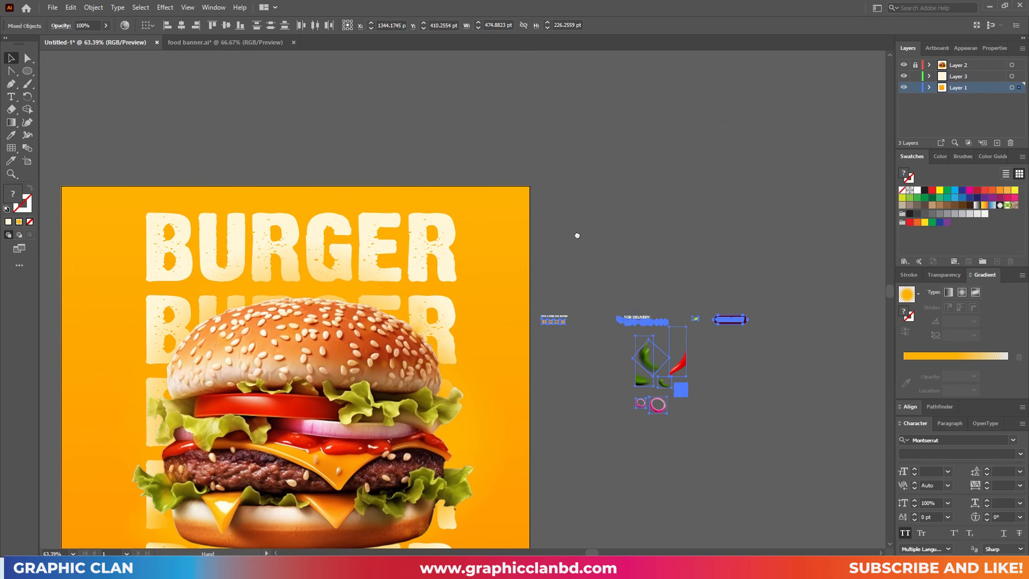
left_click_drag(577, 235, 788, 114)
left_click(721, 106)
key("space")
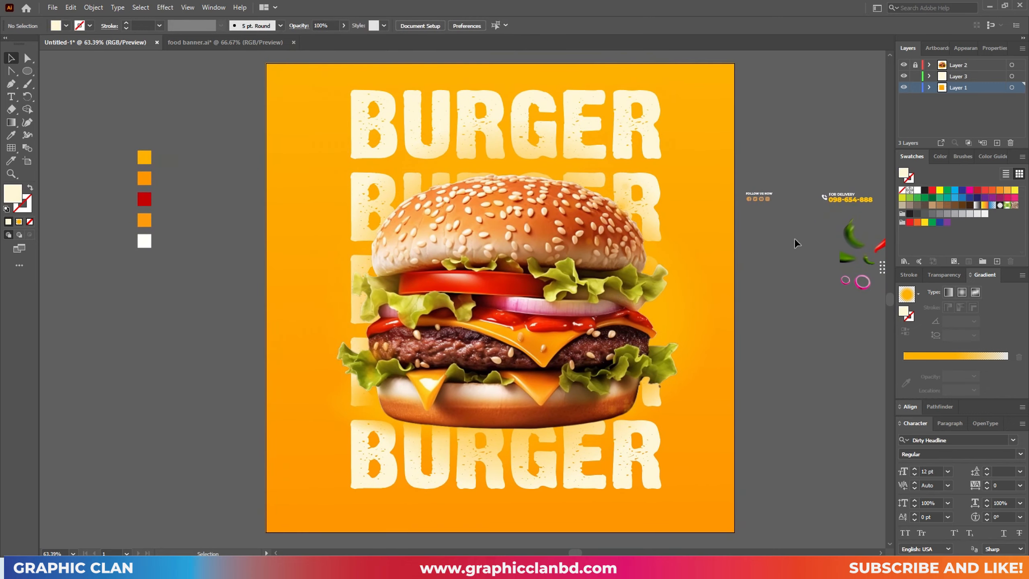
Separate the green chilli and the larger onion ring from the other elements, placing them lower beside the artboard
left_click_drag(848, 243, 775, 399)
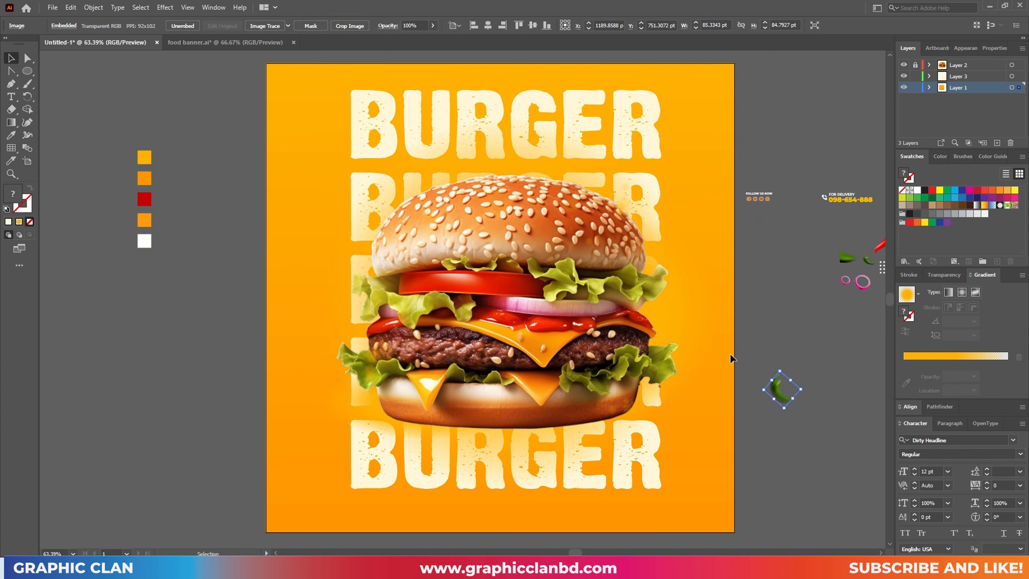
left_click(811, 331)
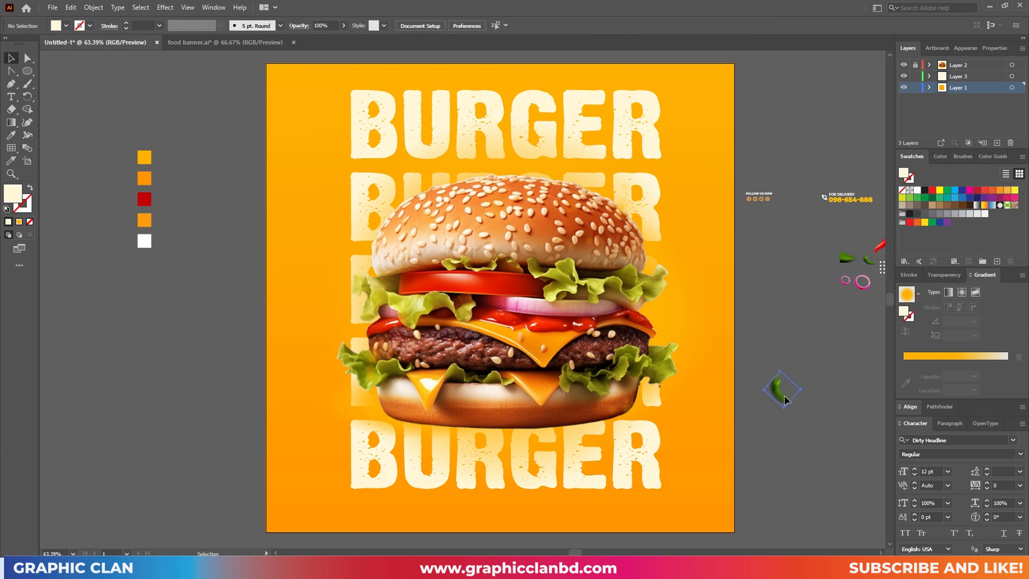
left_click_drag(785, 396, 803, 400)
left_click(794, 327)
left_click_drag(857, 290, 795, 341)
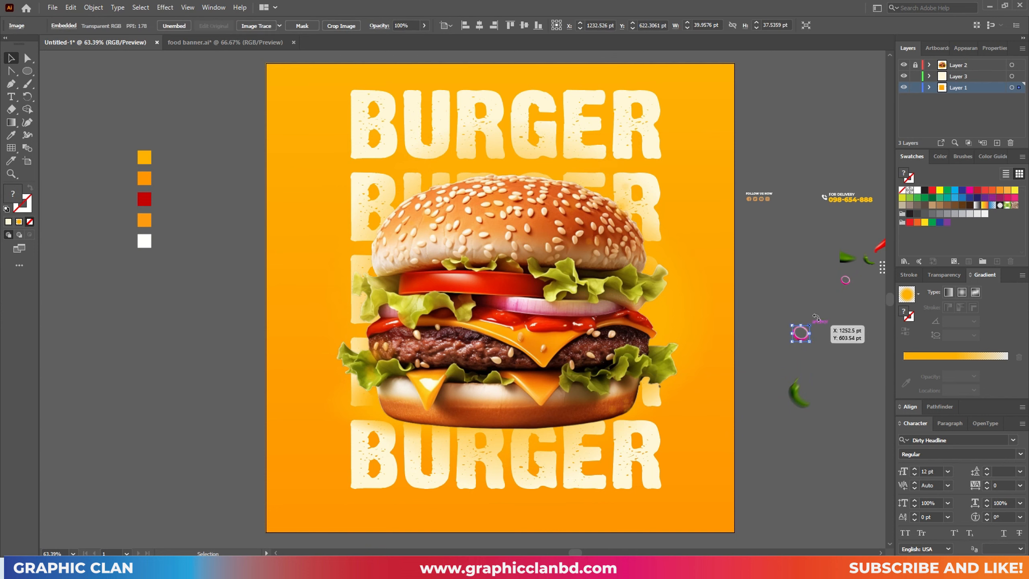
left_click(808, 276)
Move the larger onion ring onto the artboard's right edge and bring it to the front
left_click_drag(807, 276, 689, 316)
left_click_drag(679, 367, 617, 337)
right_click(617, 336)
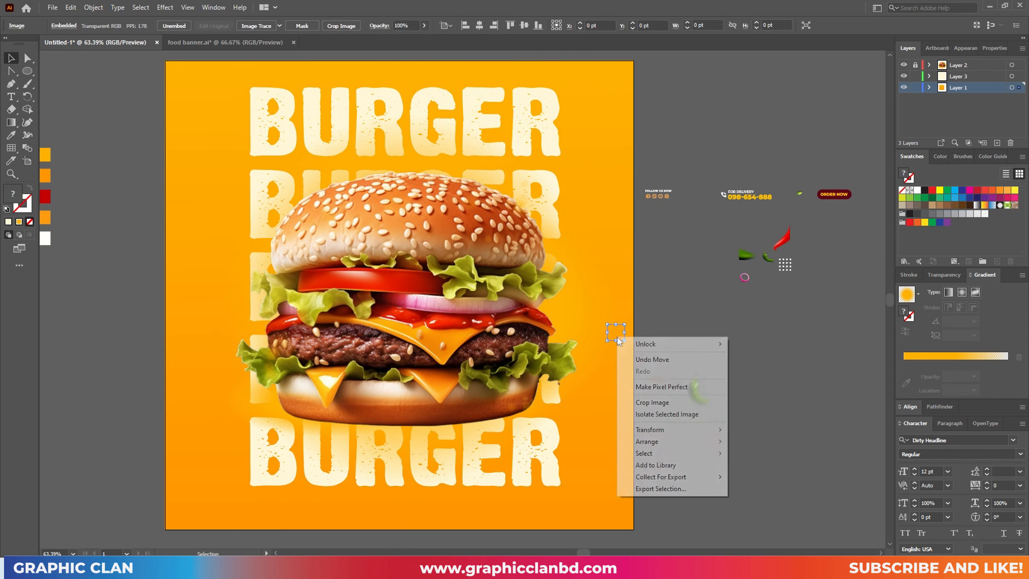
mouse_move(652, 441)
left_click(761, 441)
Enlarge the onion ring to about 109 by 102 pt and place it right of the burger's bottom bun
left_click_drag(691, 358, 642, 319)
left_click_drag(714, 309, 863, 257)
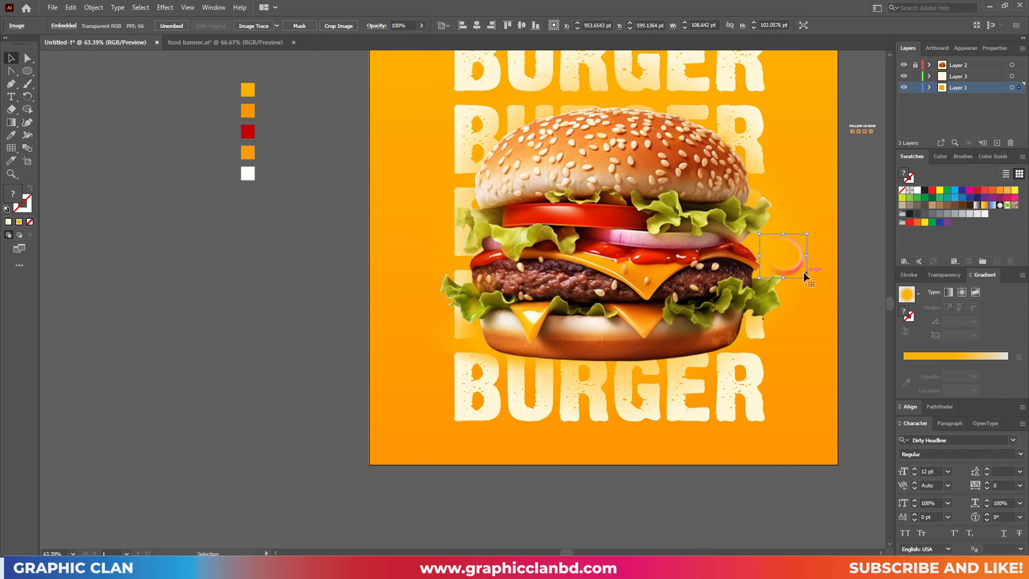
left_click_drag(801, 283, 819, 342)
key("ctrl+minus")
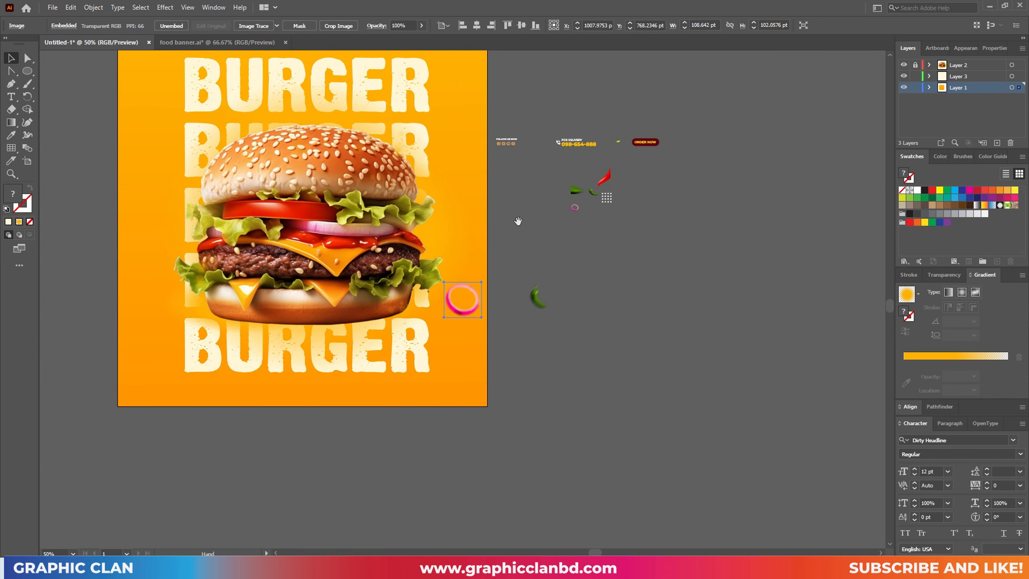
left_click_drag(518, 221, 685, 318)
left_click(698, 347)
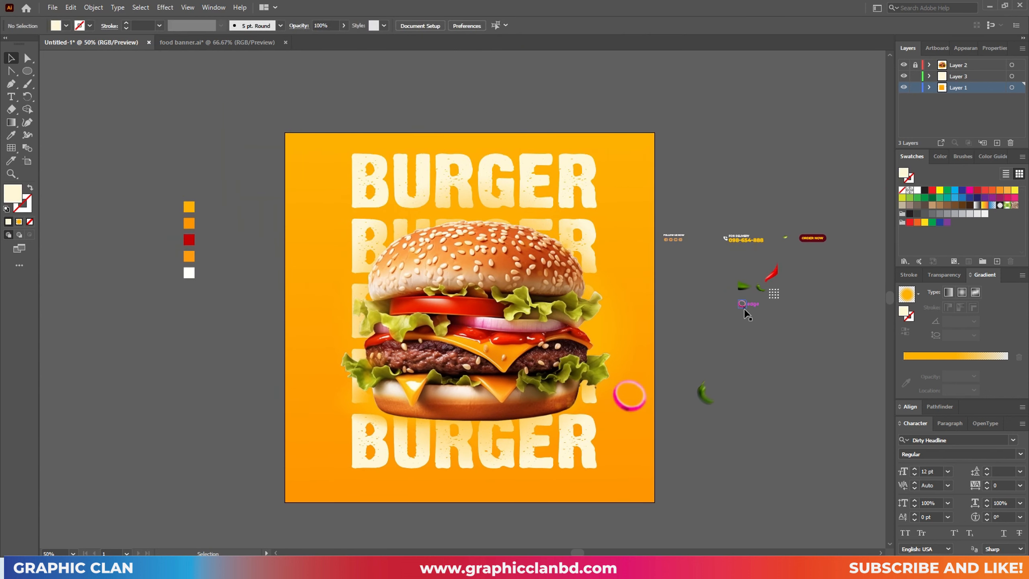
Bring the red chilli to the front, enlarge it and place it at the artboard's upper right corner, overlapping the right edge
left_click_drag(710, 336, 750, 330)
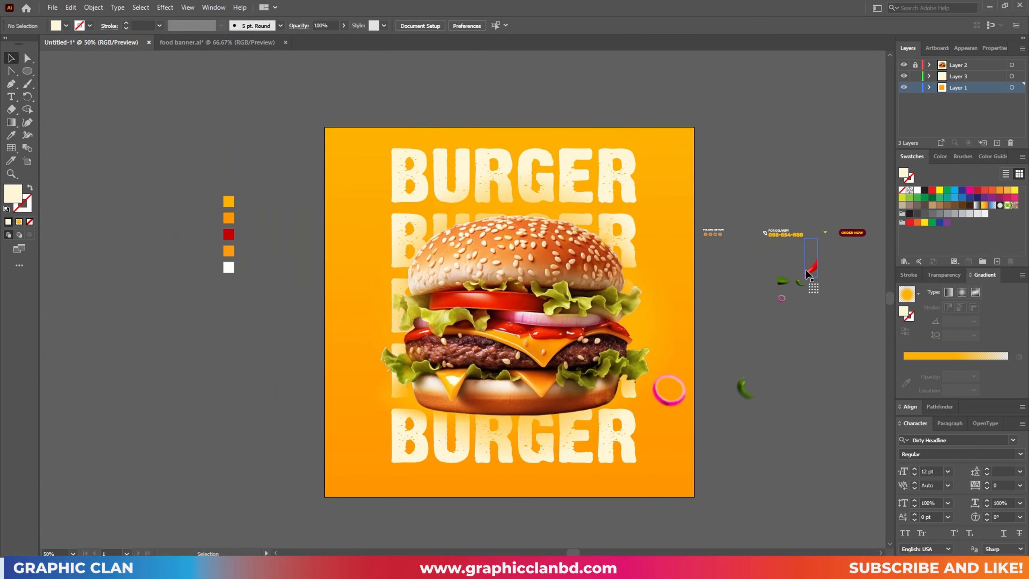
left_click_drag(808, 270, 745, 204)
right_click(744, 204)
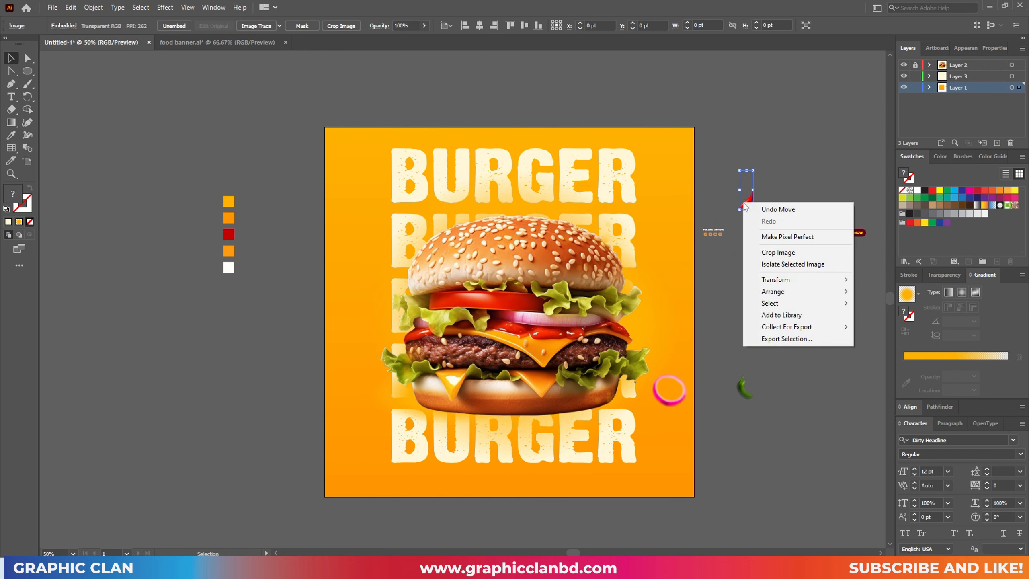
mouse_move(793, 291)
left_click(862, 296)
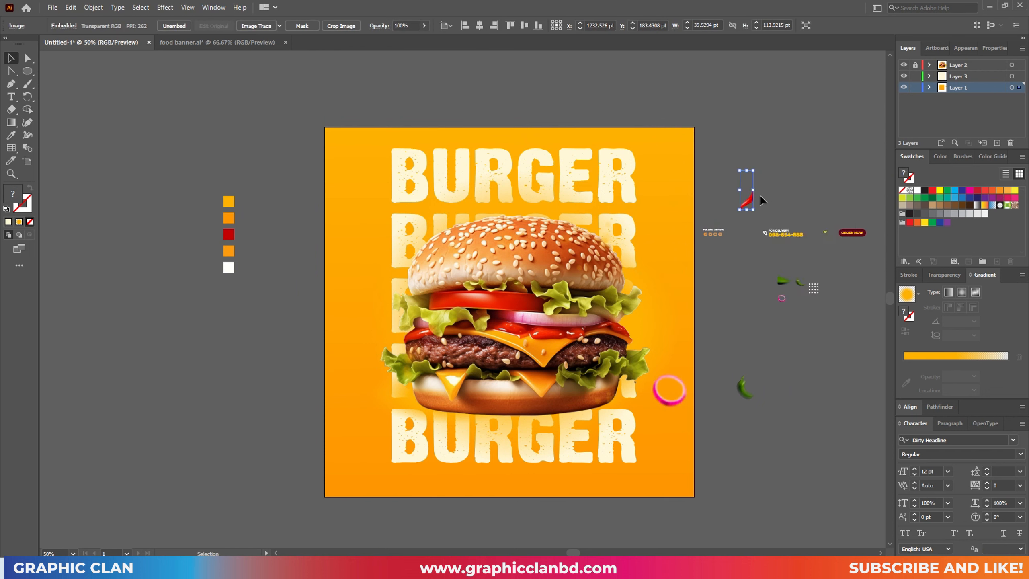
left_click(762, 200)
left_click_drag(748, 202, 690, 161)
left_click(748, 184)
left_click(740, 324)
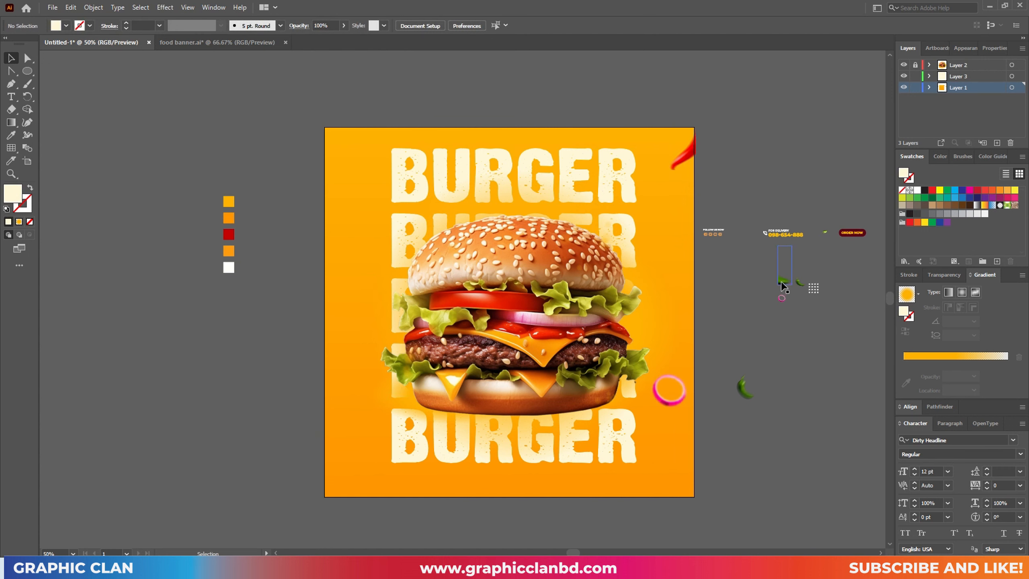
Place the larger green garnish piece at the artboard's lower left edge, bring it to the front and enlarge it
left_click_drag(783, 286, 331, 470)
right_click(332, 471)
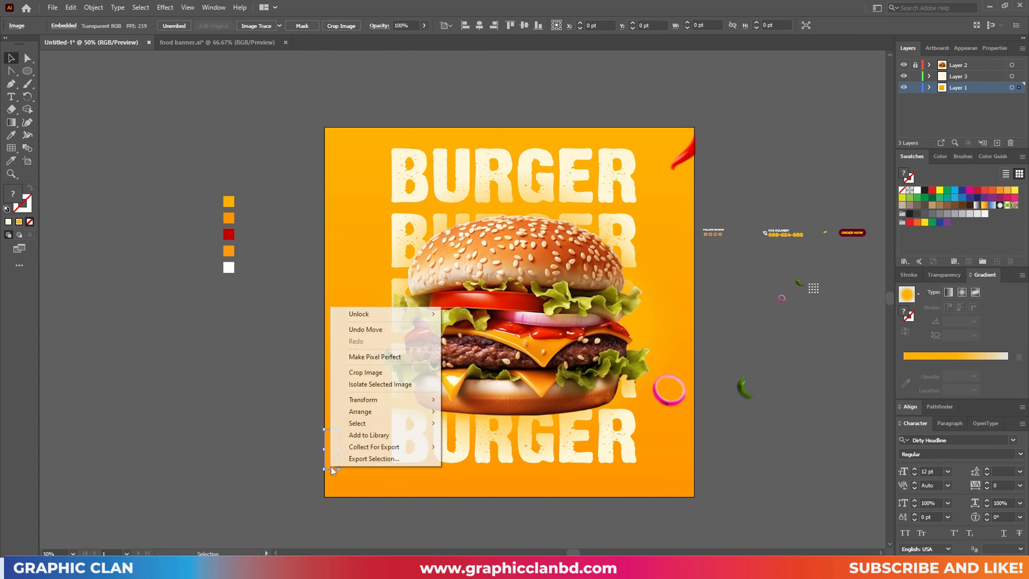
mouse_move(360, 412)
left_click(466, 413)
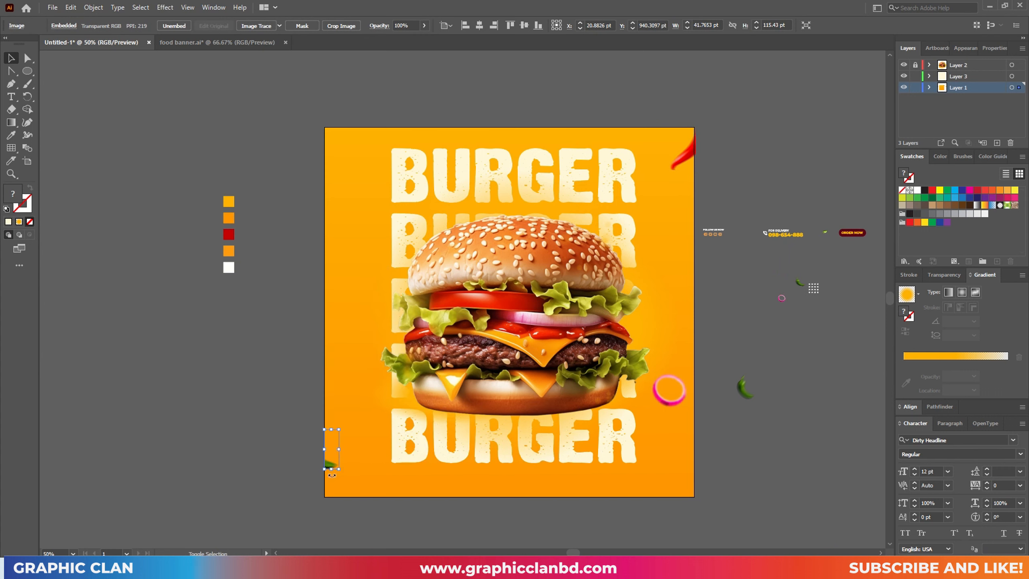
mouse_move(344, 472)
left_mouse_down()
mouse_move(383, 491)
mouse_move(335, 475)
mouse_move(349, 486)
mouse_move(333, 466)
left_mouse_up()
left_click(302, 479)
left_click(336, 490)
Move the green chilli to the left of the burger's top bun, bring it to the front and adjust its position
left_click_drag(264, 395, 277, 397)
left_click_drag(761, 405, 373, 225)
right_click(374, 225)
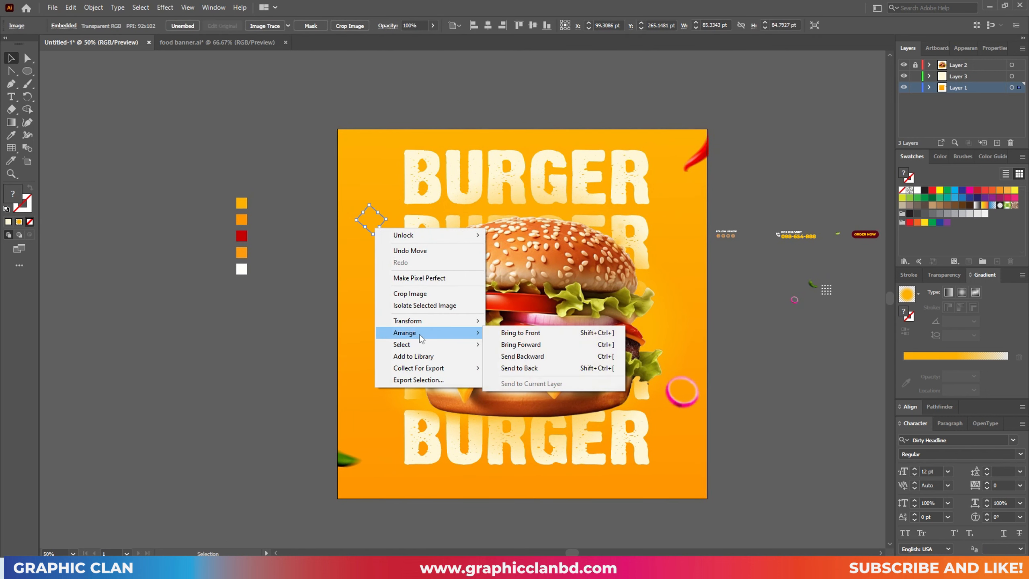
left_click(498, 333)
left_click(326, 243)
left_click_drag(369, 231, 370, 255)
left_click_drag(305, 301, 291, 303)
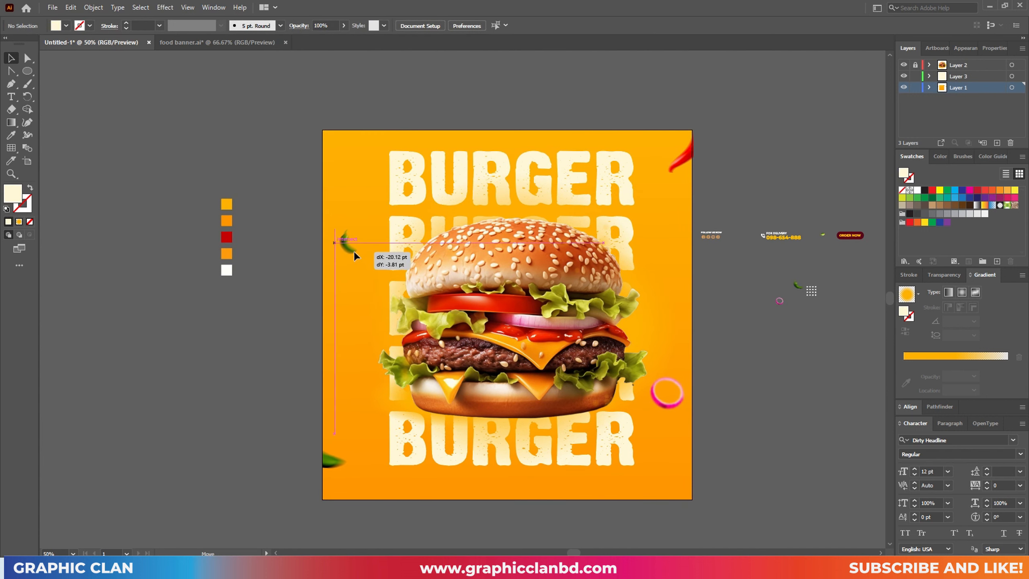
left_click(817, 295)
left_click(779, 300)
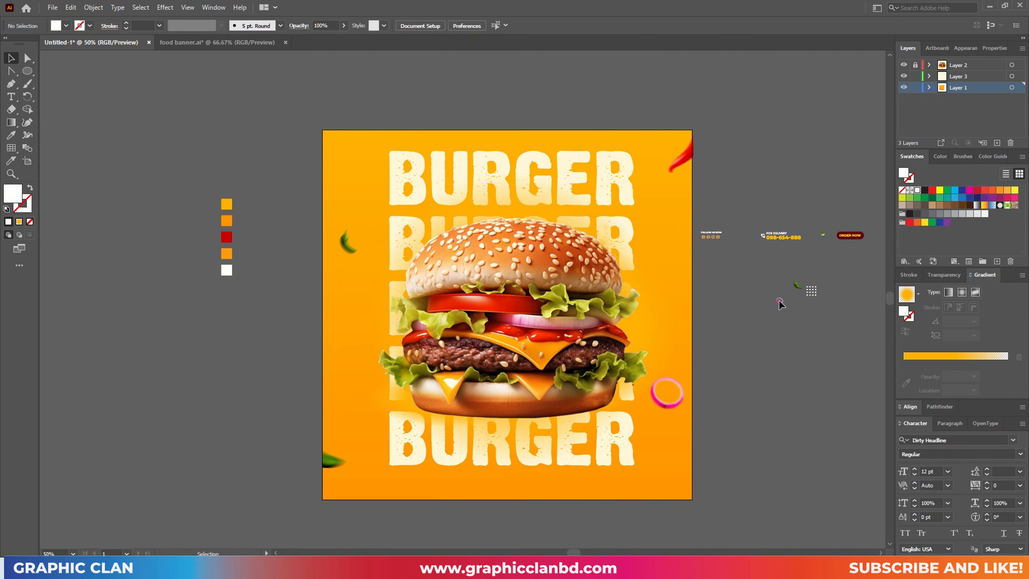
Bring the contact and order group to the front and place it along the artboard's bottom, below the last BURGER line
left_click_drag(818, 343, 774, 359)
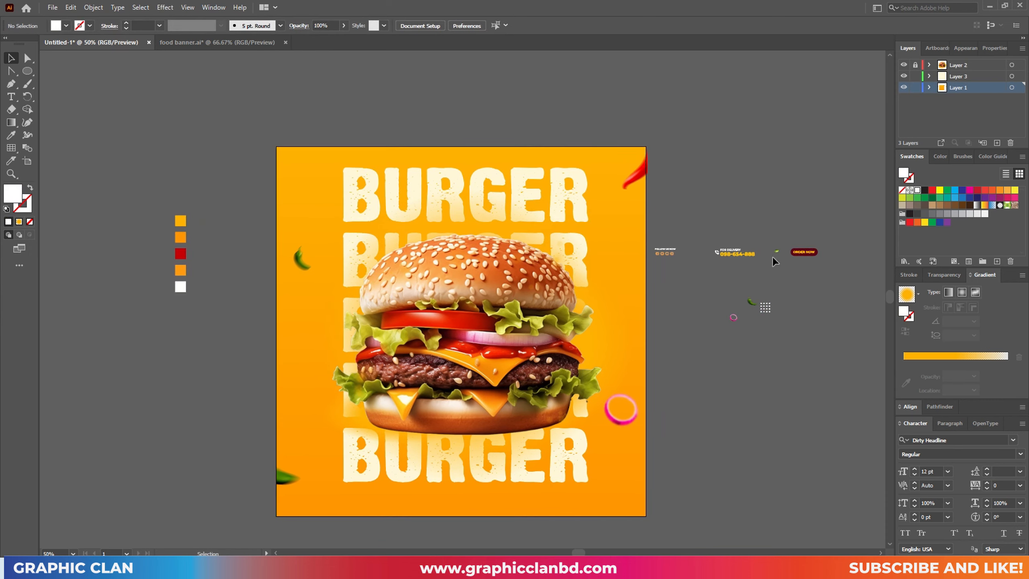
left_click_drag(778, 253, 799, 204)
right_click(798, 201)
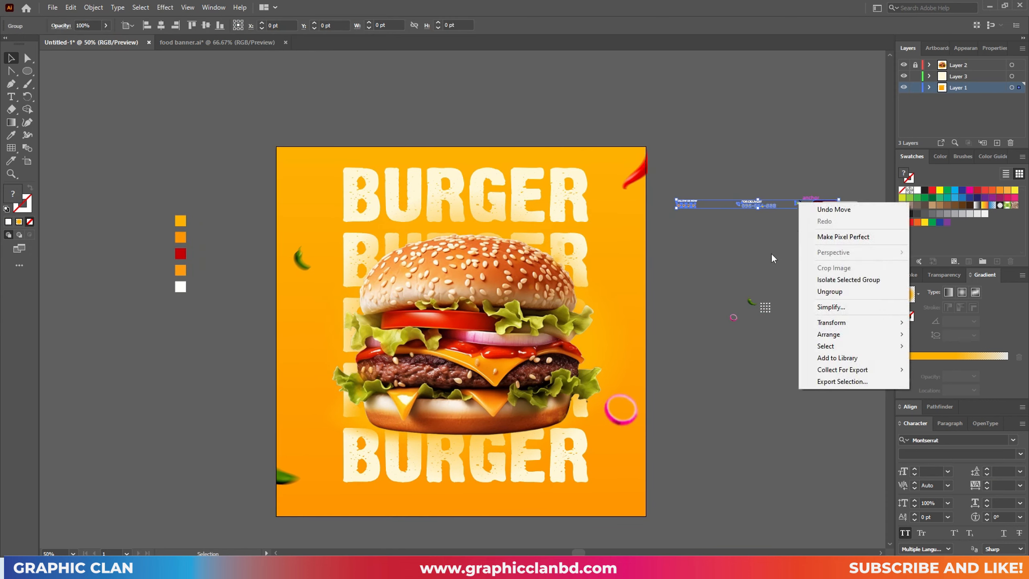
left_click(771, 252)
left_click_drag(745, 250, 700, 254)
left_click_drag(716, 211, 654, 434)
right_click(705, 465)
mouse_move(742, 409)
left_click(832, 409)
key("ctrl+z")
left_click(783, 406)
left_click_drag(771, 384, 492, 433)
left_click_drag(442, 387, 468, 387)
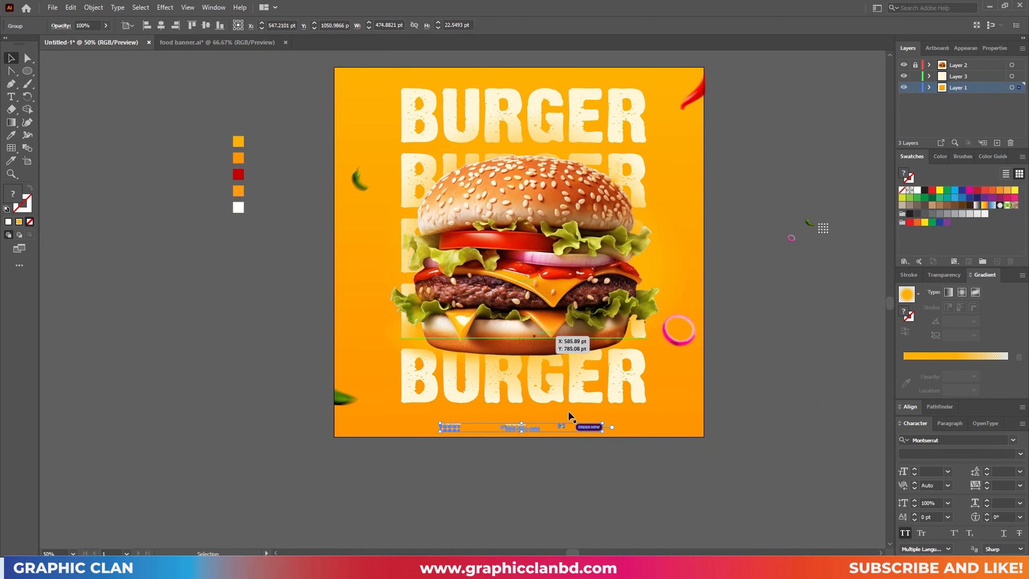
Enlarge the contact and order group to about 922 by 44 pt and centre it horizontally on the artboard
left_click_drag(604, 433, 680, 453)
left_click(467, 474)
left_click_drag(467, 474, 475, 473)
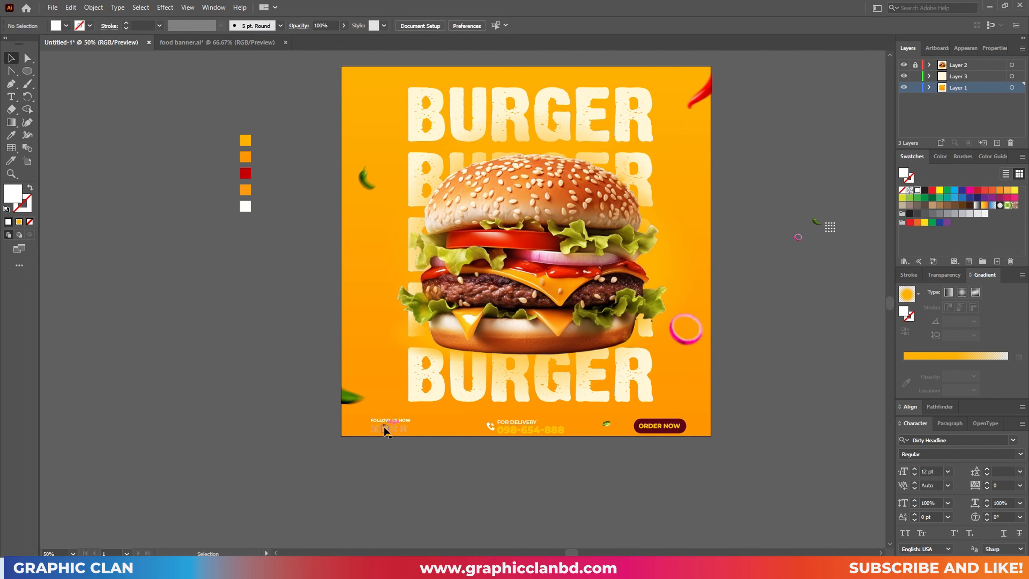
left_click_drag(554, 432, 558, 432)
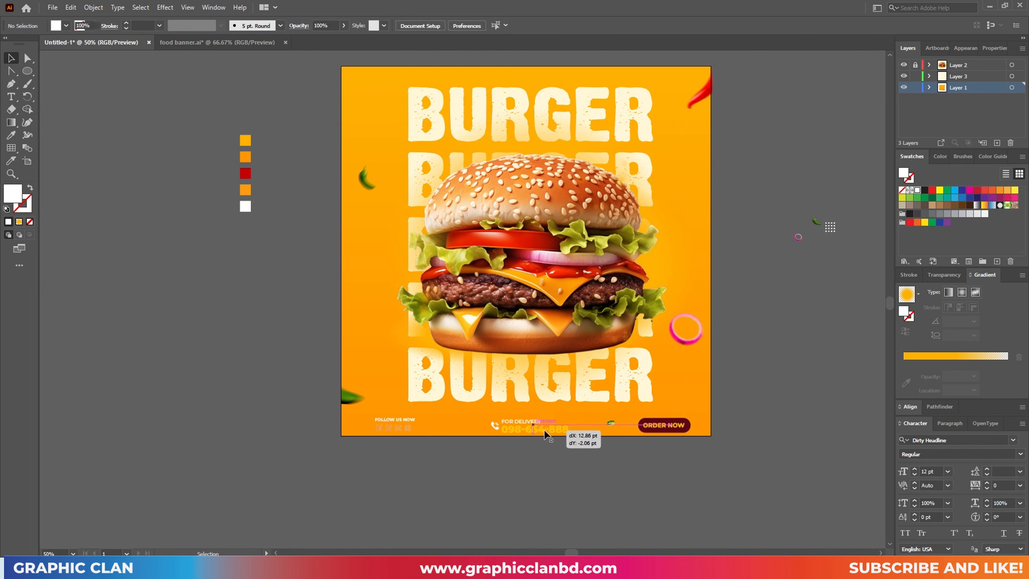
left_click(161, 25)
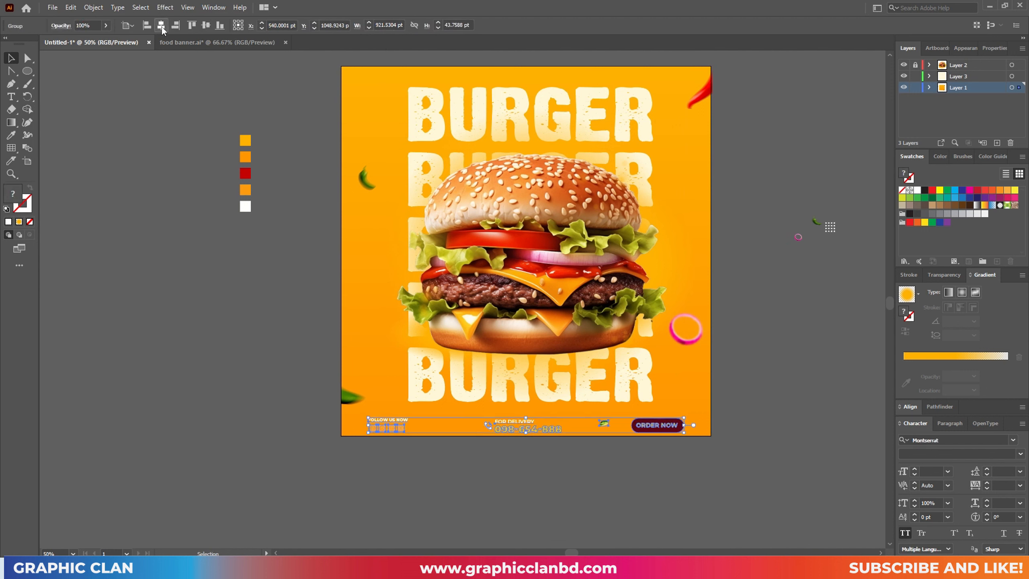
left_click(140, 343)
left_click_drag(140, 342, 139, 358)
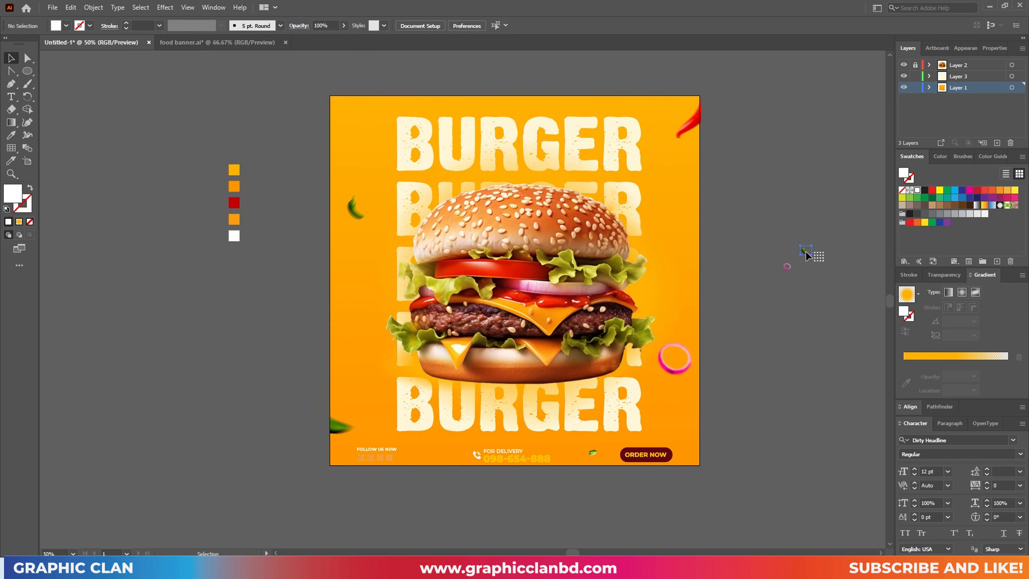
Place the small green garnish piece right of the burger's top bun, bring it to the front and enlarge it slightly
left_click_drag(806, 254, 664, 223)
right_click(666, 221)
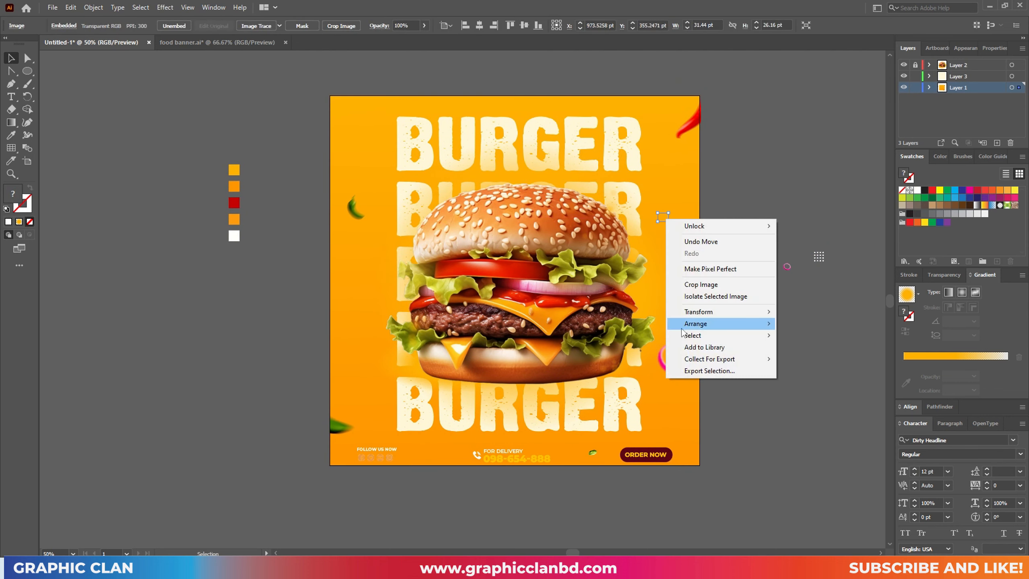
left_click(806, 324)
left_click(647, 209)
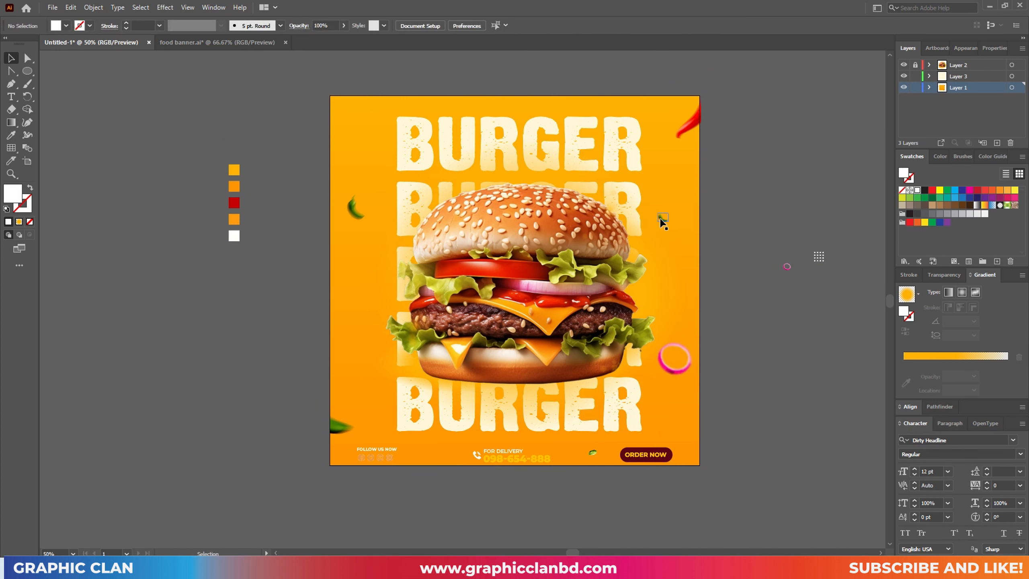
left_click_drag(660, 222, 681, 227)
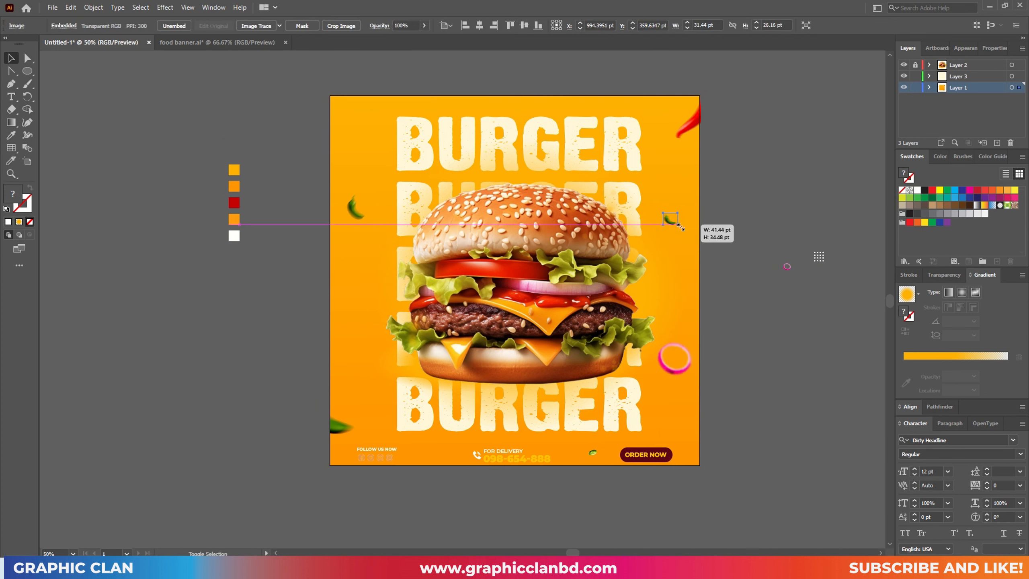
left_click(763, 227)
Try copies of the small green piece near the red chilli and of the green chilli down the left side, and remove them
left_click_drag(739, 209, 760, 209)
left_click_drag(695, 222, 678, 113, "alt")
left_click(797, 197)
left_click(430, 393)
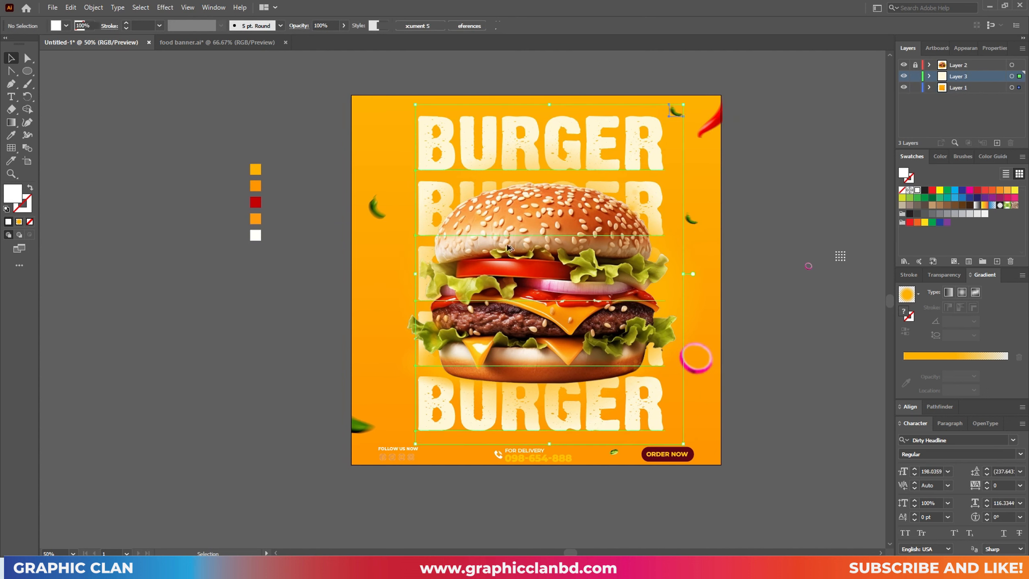
left_click(361, 371)
left_click_drag(375, 210, 391, 335, "alt")
key("a")
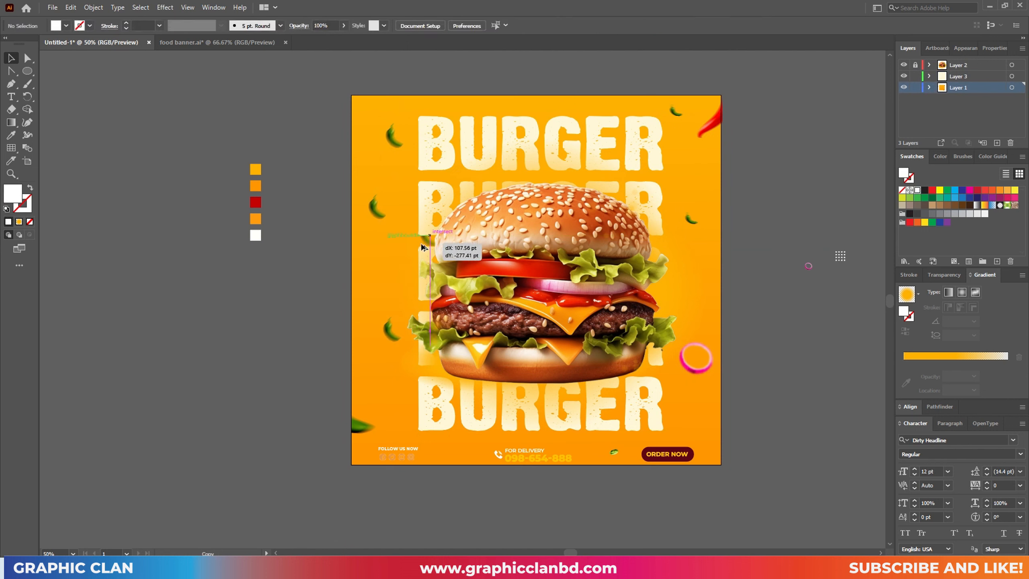
key("v")
left_click(274, 299)
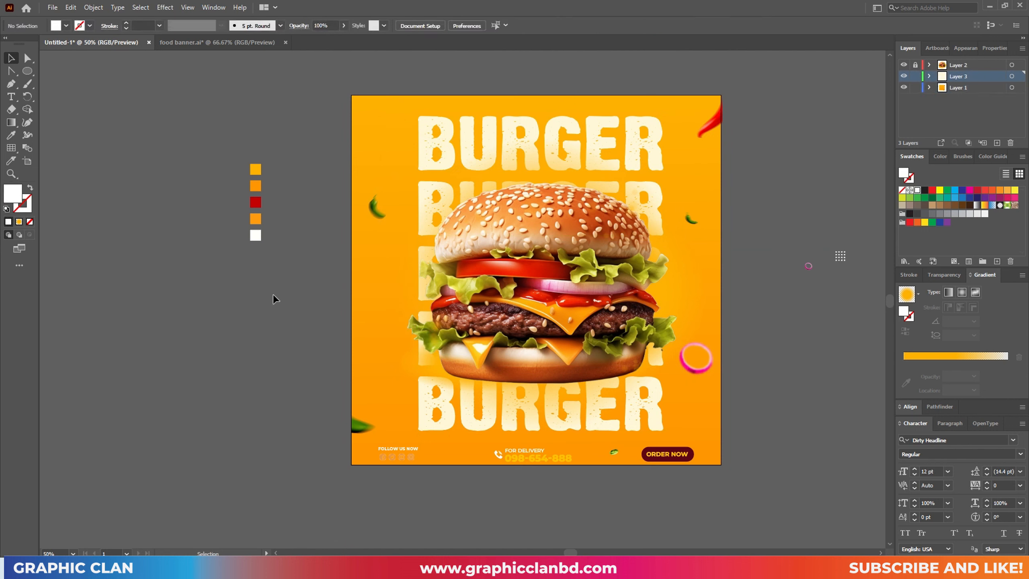
Move the green chilli beside the burger's top bun slightly higher and enlarge it a little
left_click(379, 219)
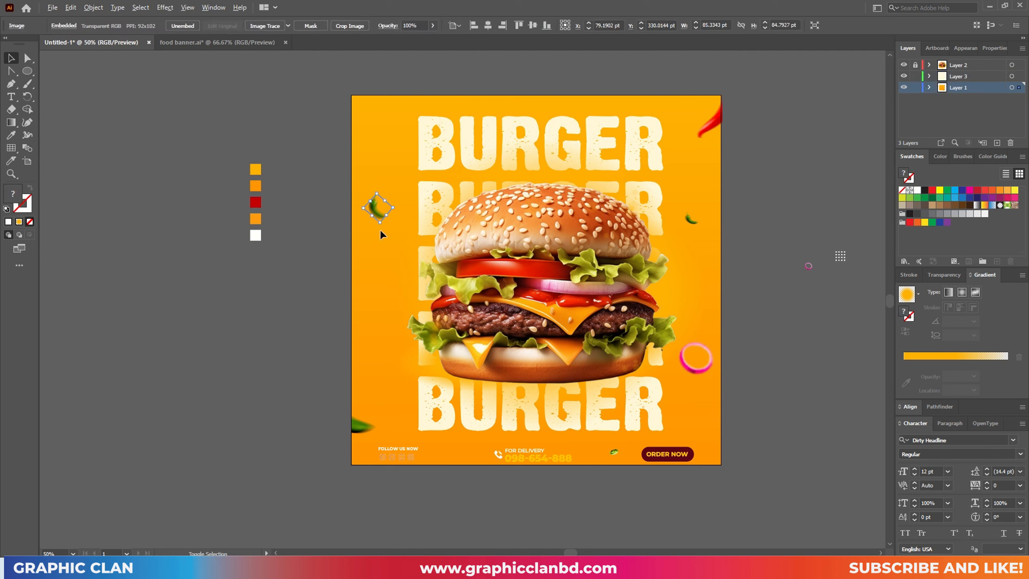
left_click_drag(381, 224, 382, 193)
left_click(347, 222)
Move the small green garnish piece beside the top bun down to just beside the burger's upper lettuce
left_click(696, 224)
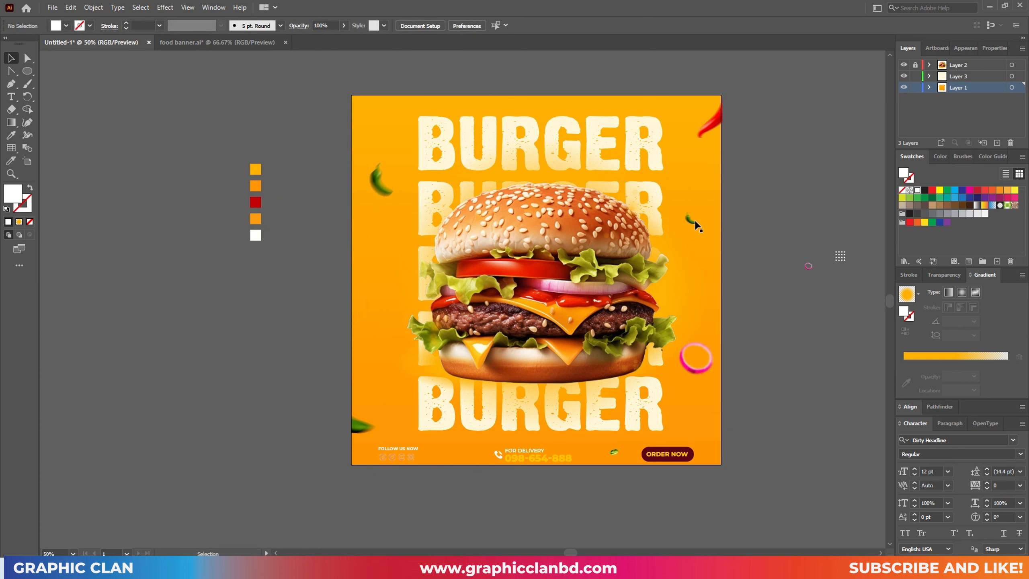
left_click(691, 219)
left_click(702, 227)
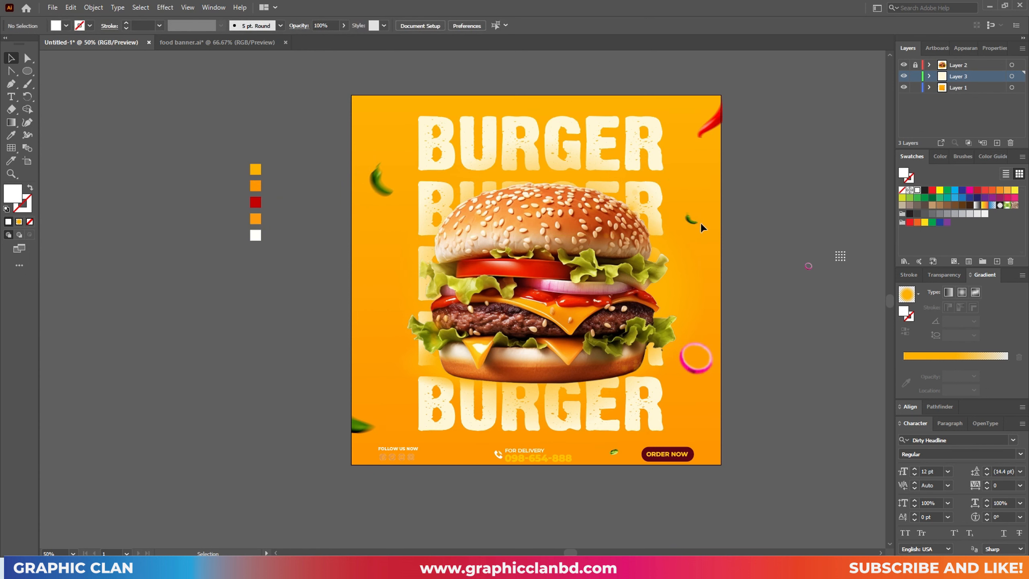
left_click_drag(693, 224, 680, 259)
left_click(795, 177)
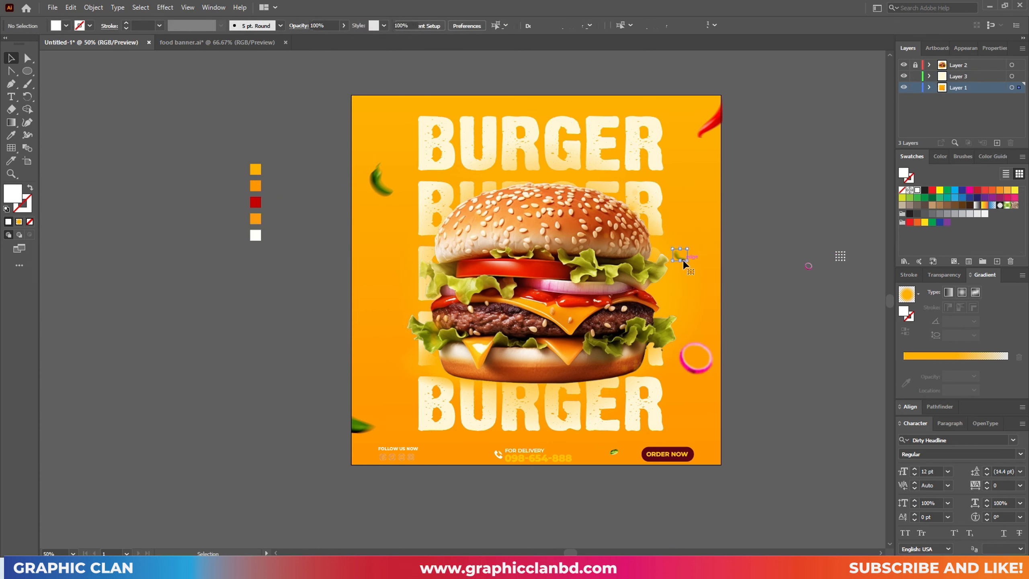
left_click_drag(794, 177, 813, 190)
Try the white dot grid enlarged and in front beside the ORDER NOW button, and move it back off the artboard
left_click_drag(857, 272, 771, 188)
right_click(772, 188)
mouse_move(801, 310)
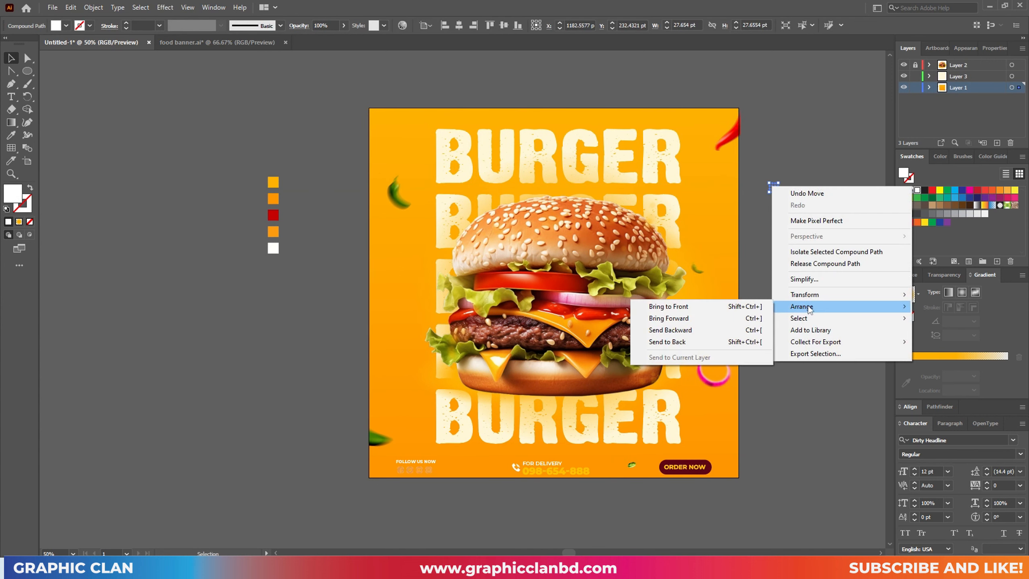
left_click(672, 306)
left_click(771, 219)
left_click_drag(775, 196, 726, 471)
left_click(355, 129)
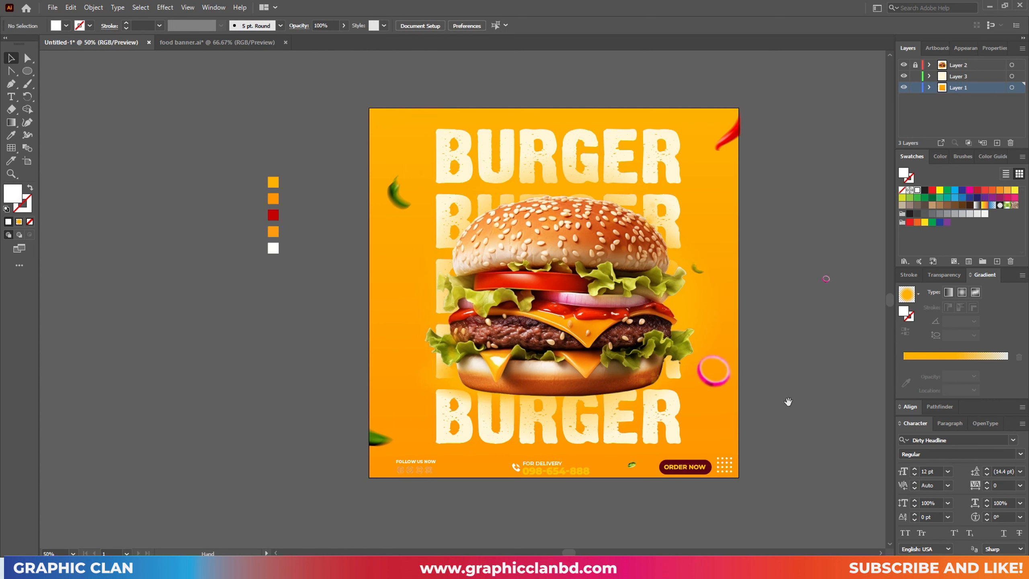
left_click_drag(788, 402, 801, 409)
left_click_drag(736, 481, 806, 366)
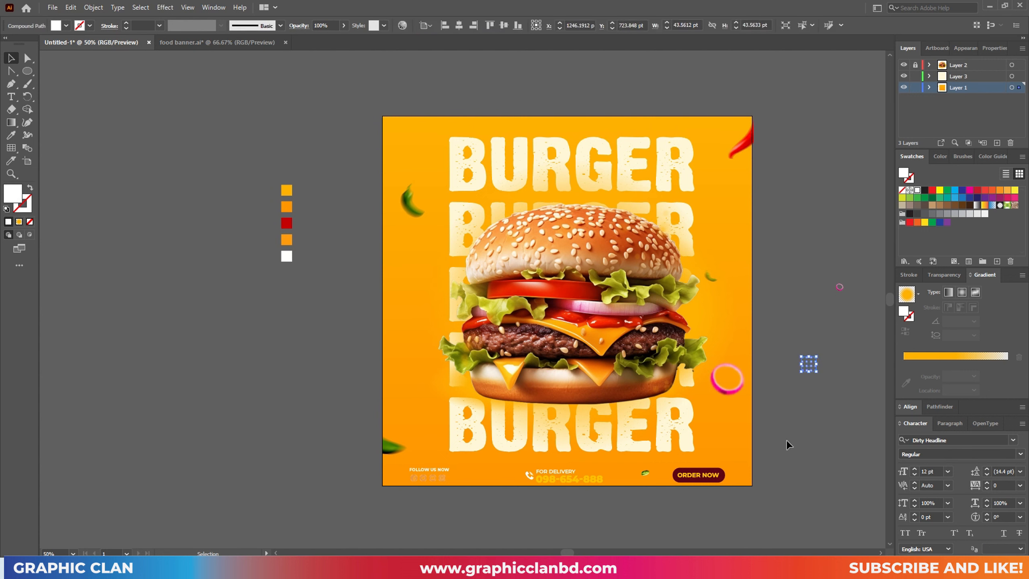
left_click(786, 439)
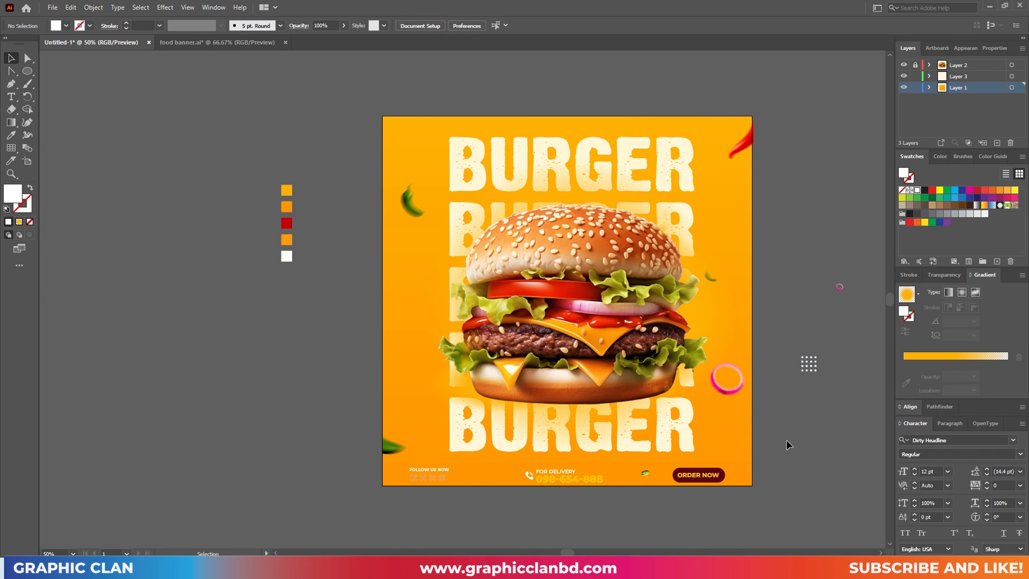
mouse_move(816, 433)
left_mouse_down()
mouse_move(778, 431)
mouse_move(806, 425)
left_mouse_up()
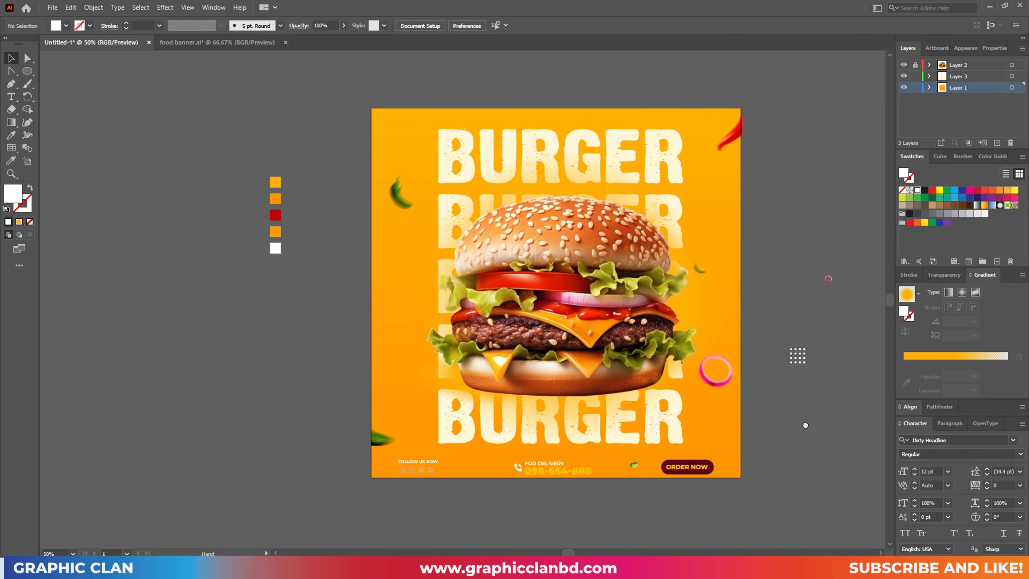
Ungroup the contact and order group along the artboard's bottom
left_click(689, 471)
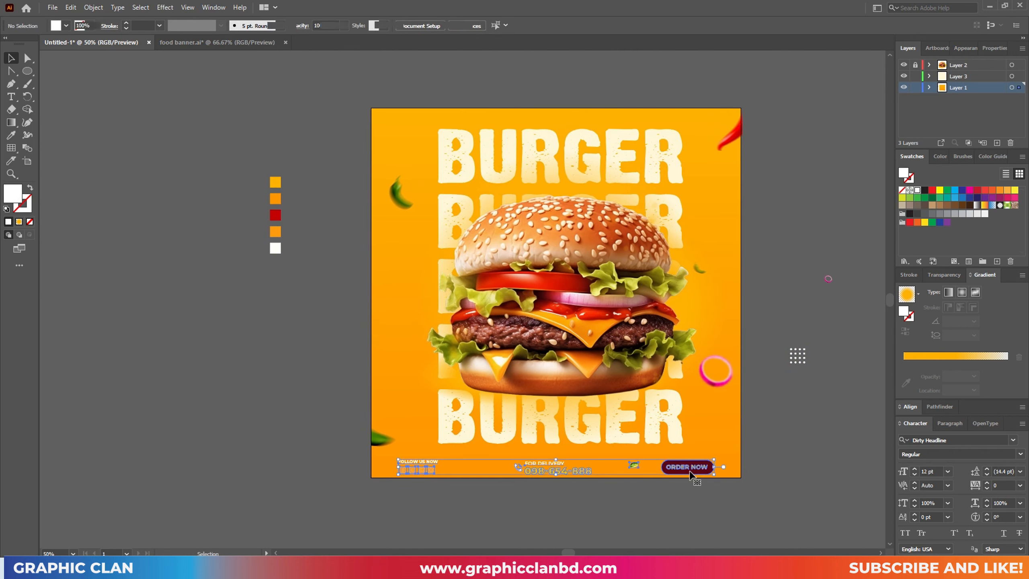
left_click(517, 512)
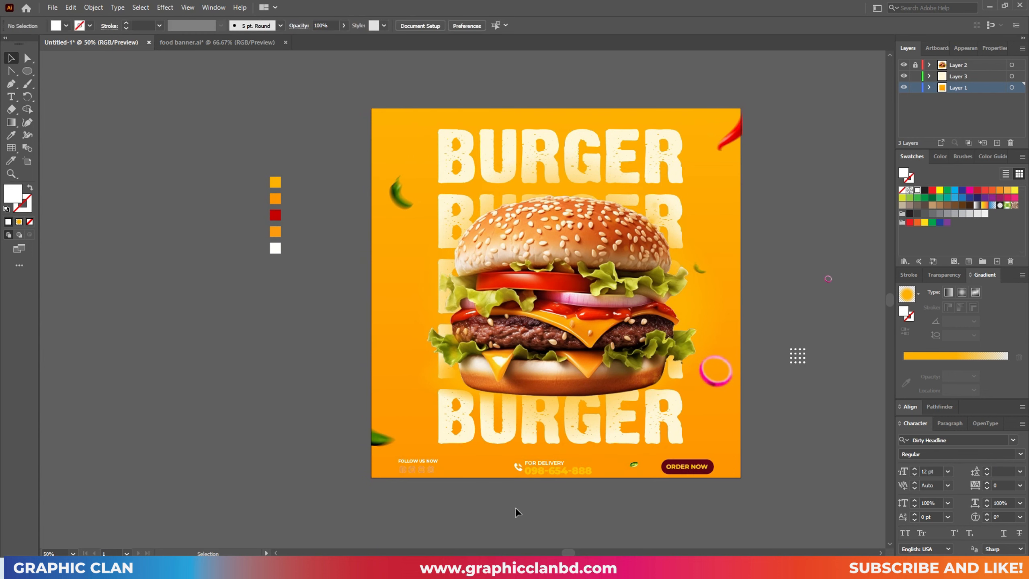
left_click_drag(517, 512, 543, 498)
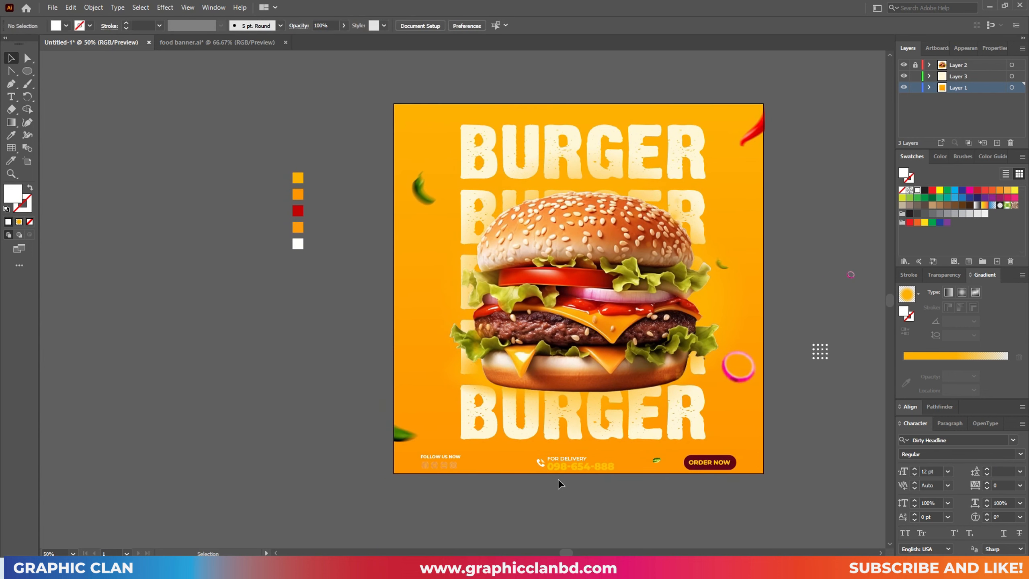
right_click(570, 469)
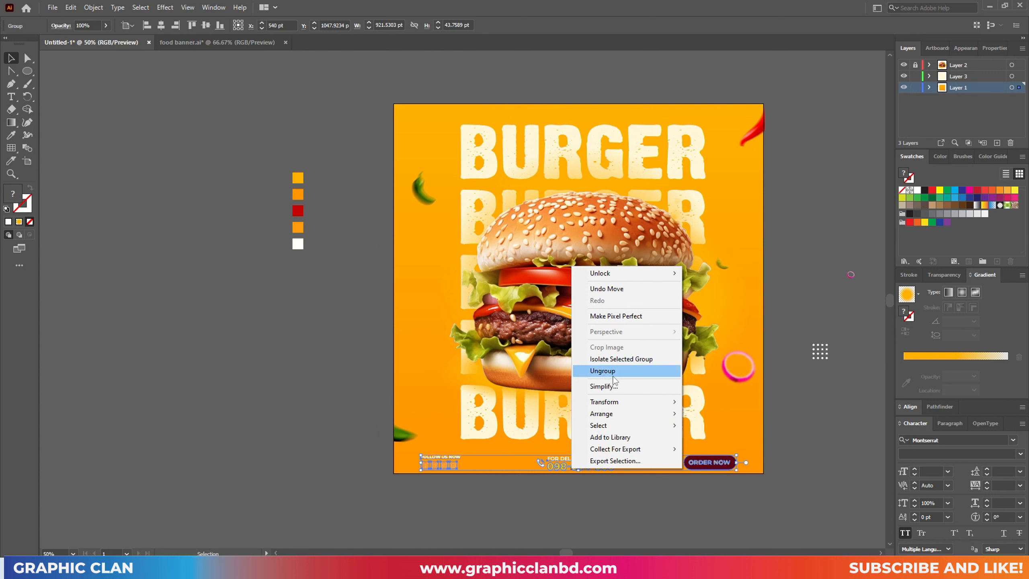
left_click(603, 371)
Try the orange and red palette colours on the delivery phone number, and restore its yellow fill
left_click(564, 467)
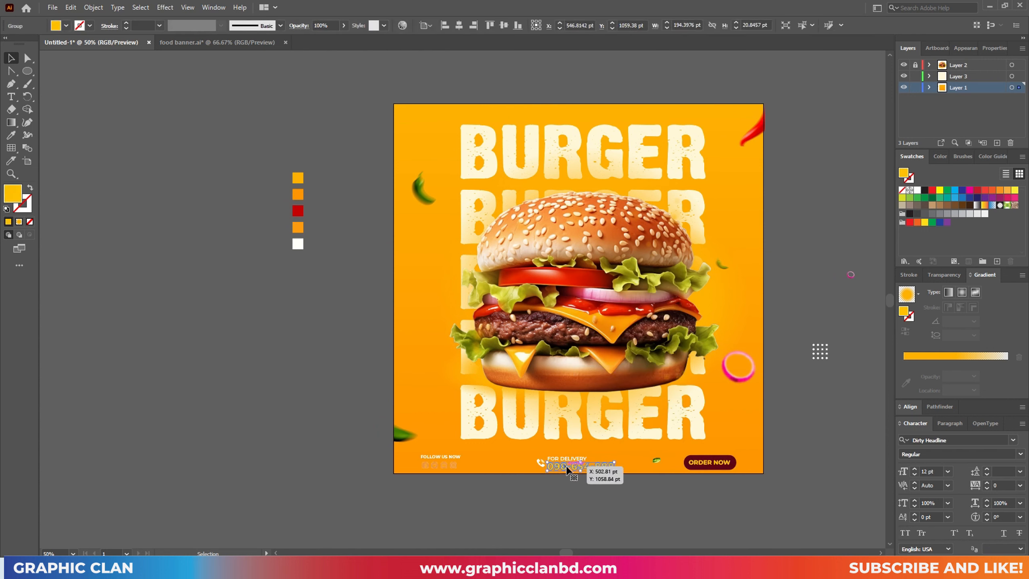
key("i")
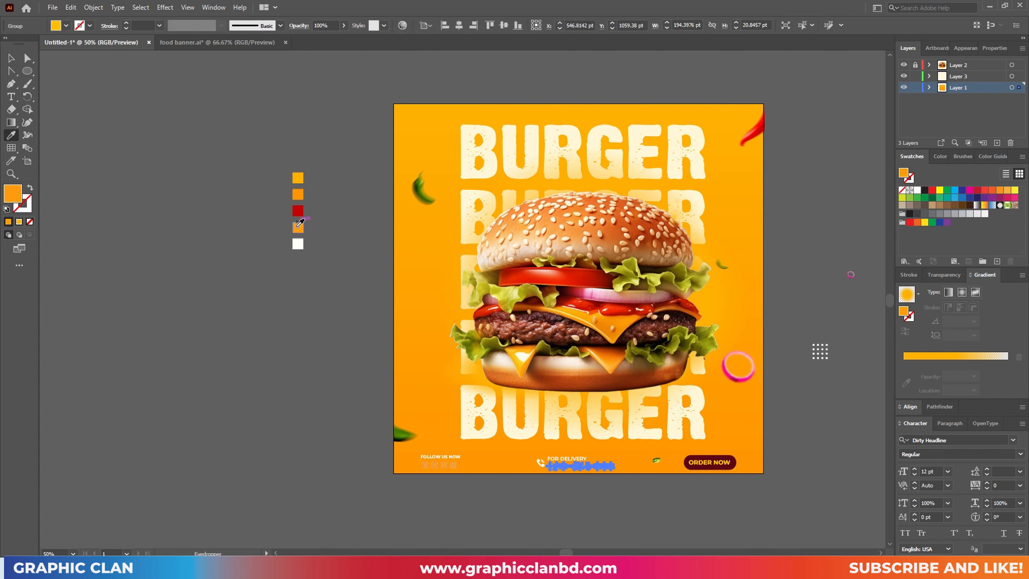
key("v")
left_click(251, 350)
left_click(571, 469)
key("i")
key("v")
left_click(298, 331)
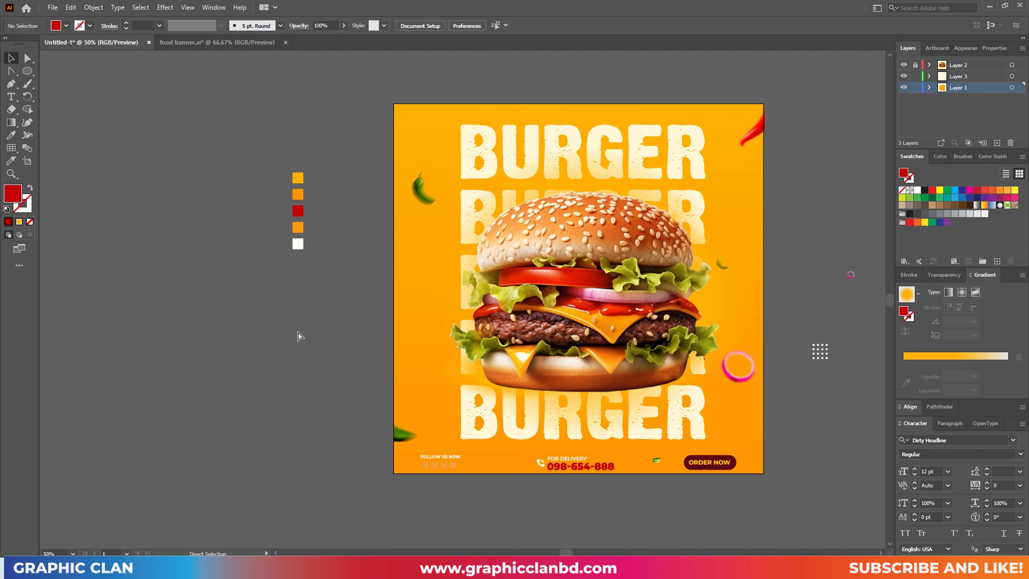
key("ctrl+z")
left_click(297, 332)
left_click(597, 460)
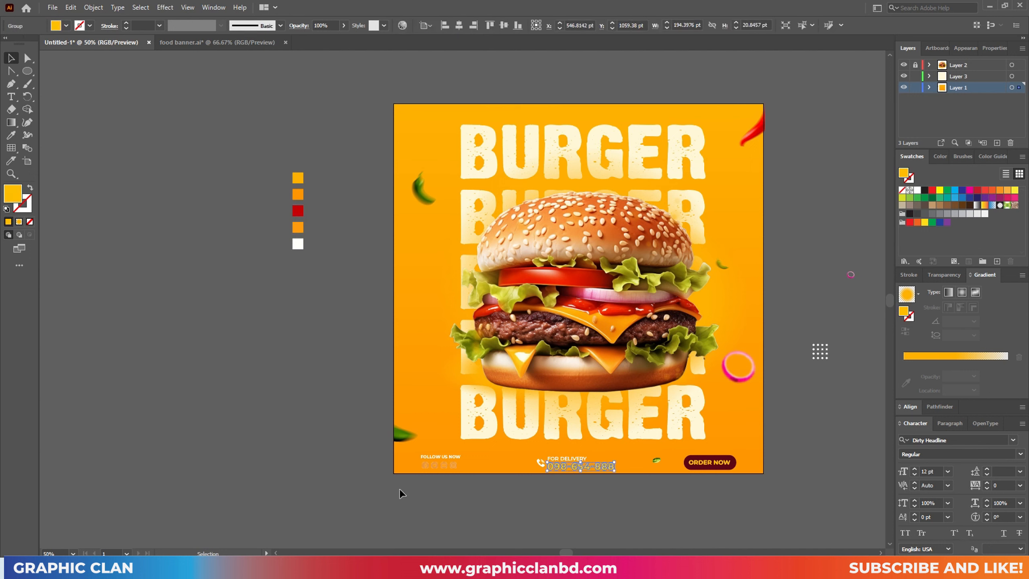
left_click(399, 488)
left_click_drag(535, 492, 566, 466)
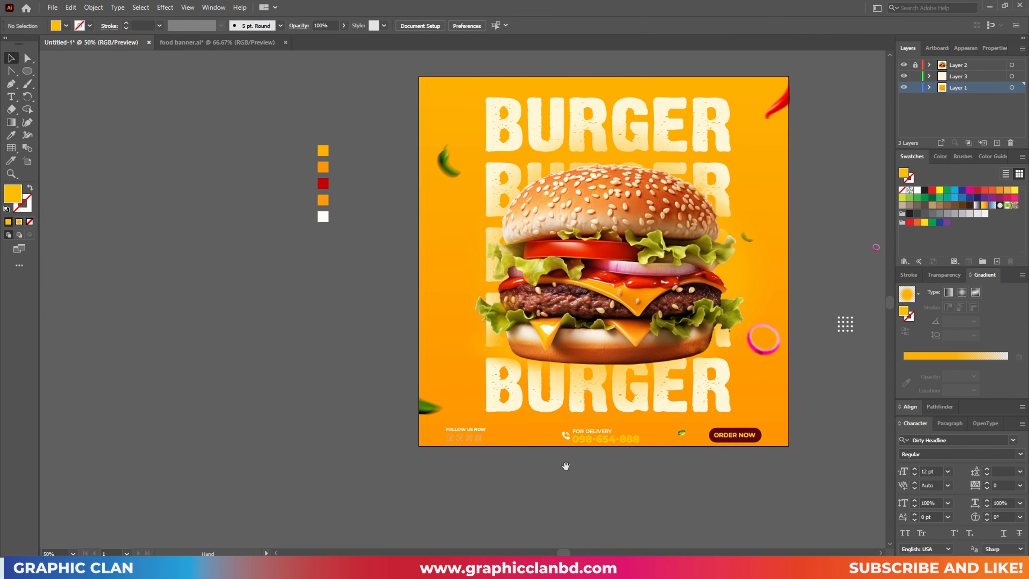
Recolour the ORDER NOW button shape with the red sampled from the palette squares
left_click(756, 443)
right_click(758, 442)
left_click(717, 471)
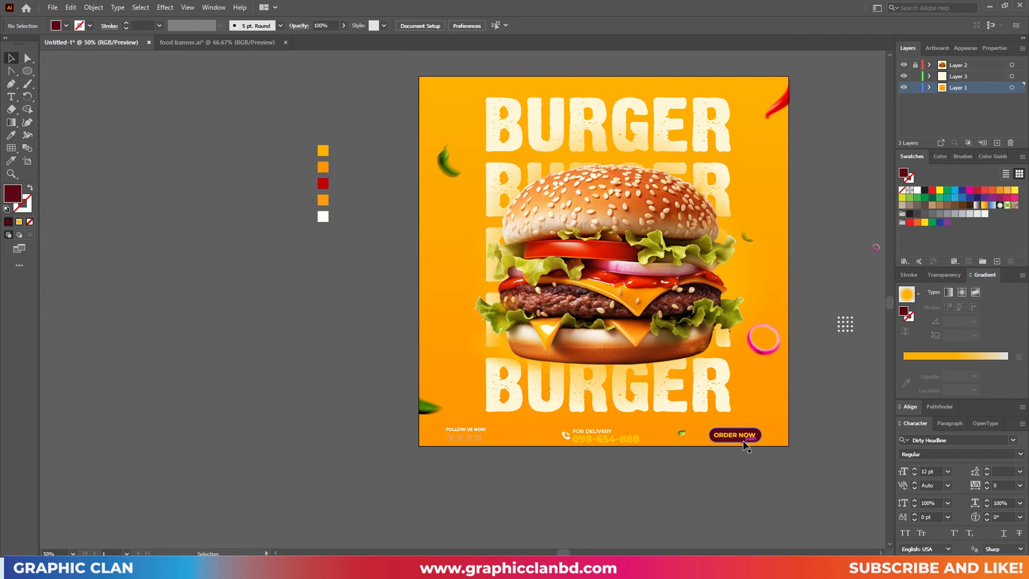
left_click(748, 442)
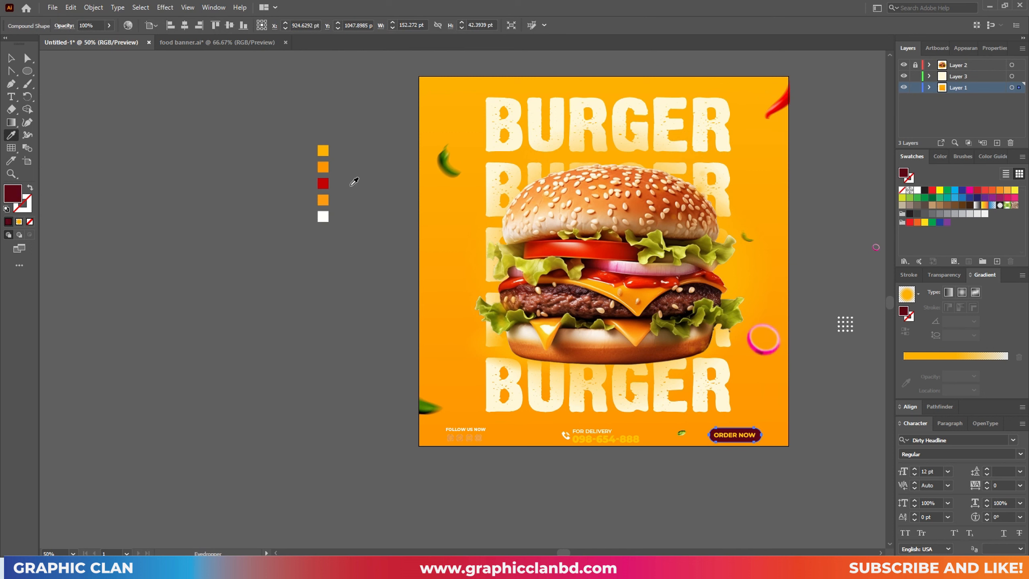
left_click(326, 183)
key("v")
left_click(343, 301)
left_click_drag(334, 316, 314, 323)
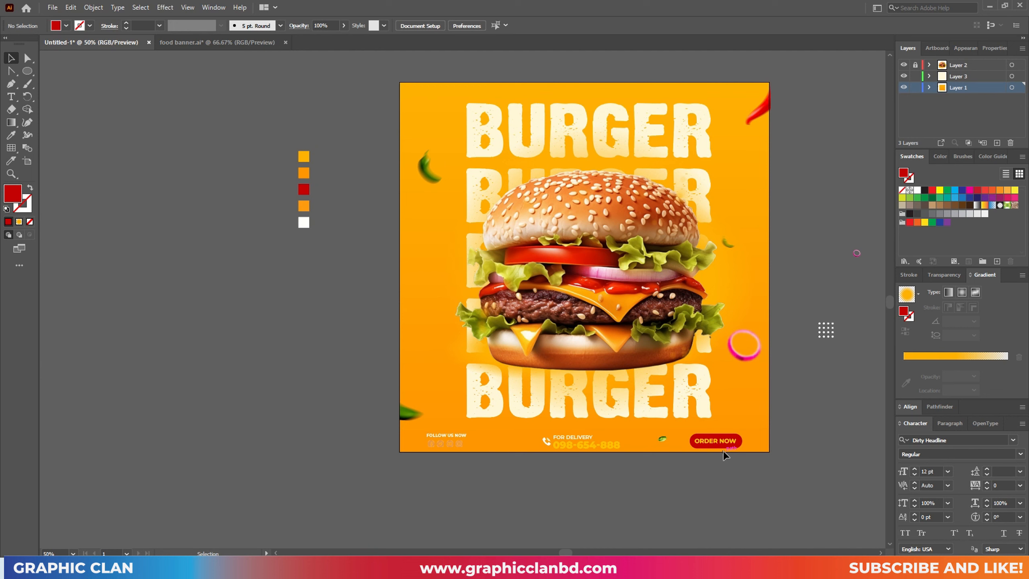
Recolour the ORDER NOW button shape with the brownish orange sampled from the burger's top bun
left_click(741, 447)
key("i")
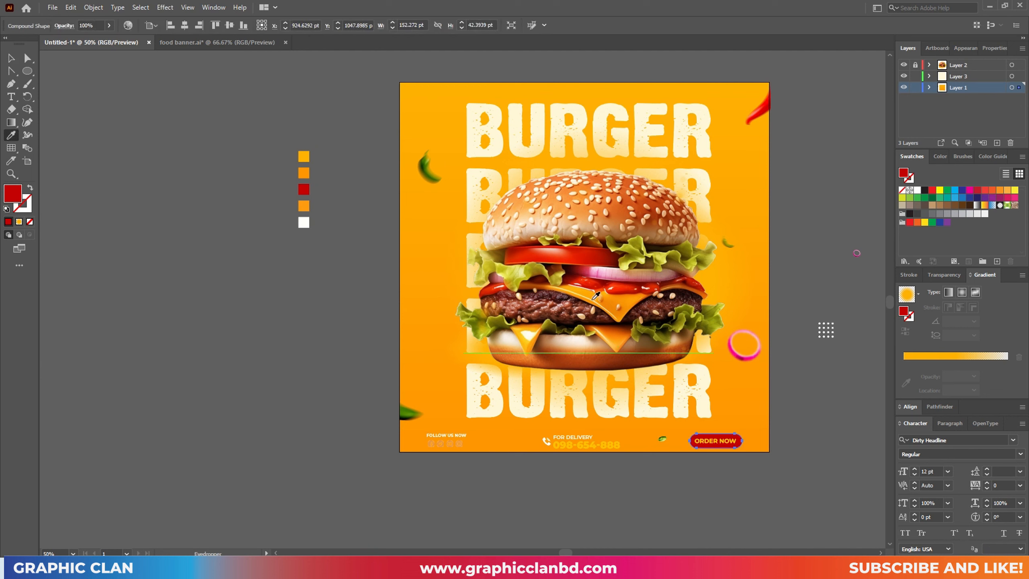
left_click(612, 306)
left_click(613, 210)
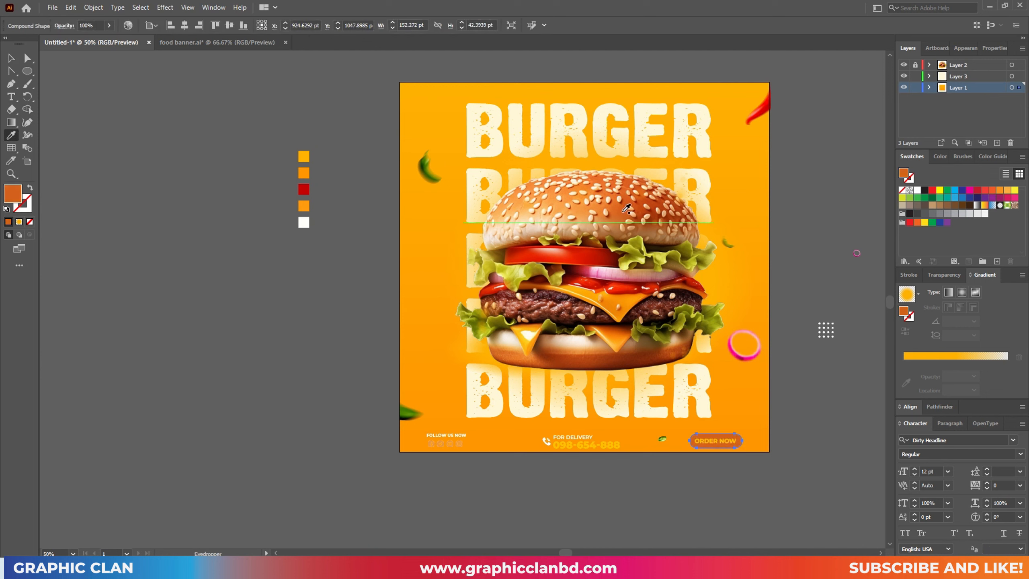
key("v")
left_click(581, 492)
left_click_drag(581, 492, 559, 493)
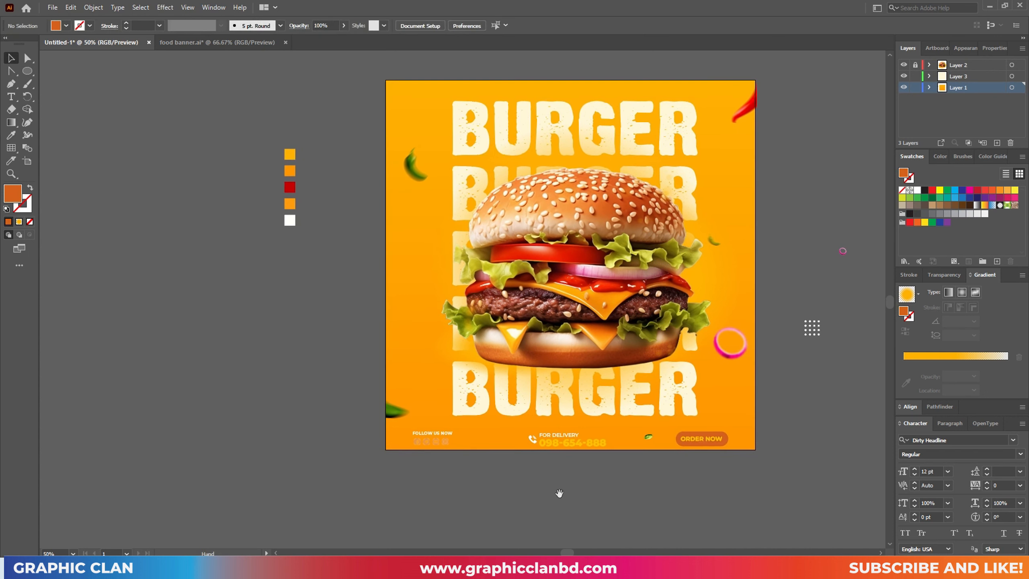
Try the palette red on the ORDER NOW button again, and undo it to keep the brownish orange
left_click(705, 450)
key("i")
left_click(289, 187)
key("v")
left_click(288, 338)
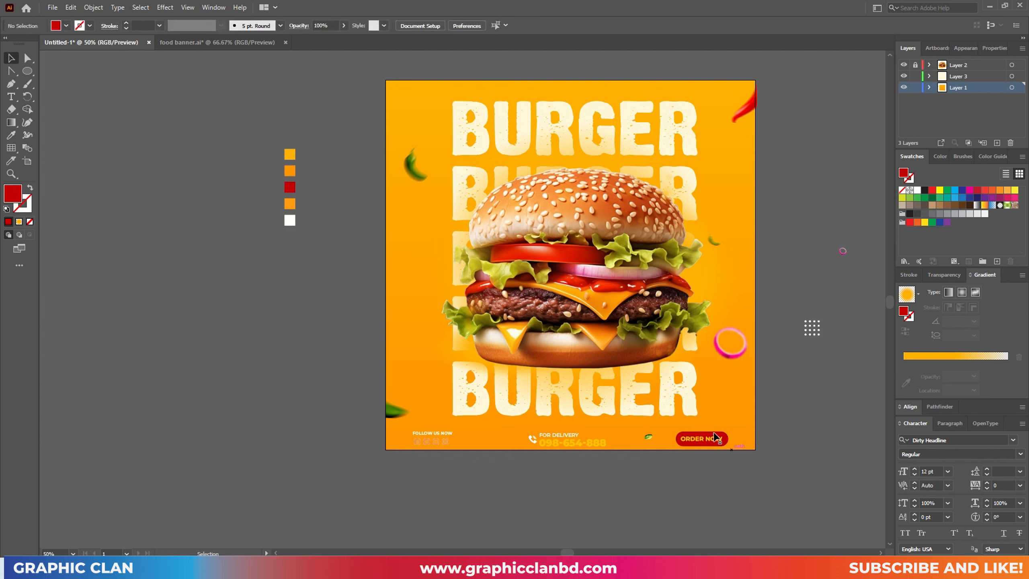
left_click(728, 446)
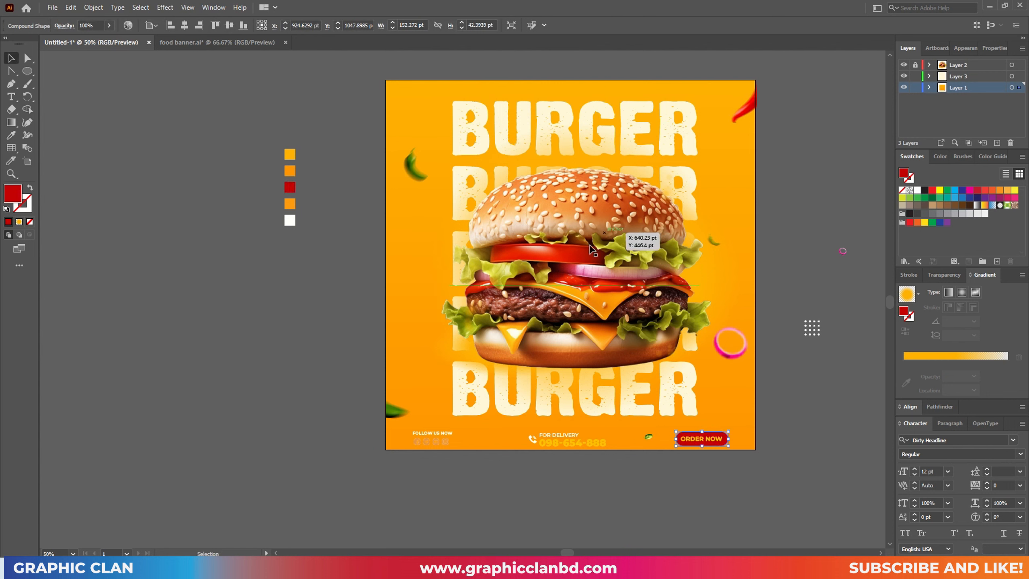
key("ctrl+z")
left_click(206, 350)
left_click_drag(205, 351, 220, 353)
Recolour the delivery phone number with the brownish orange sampled from the ORDER NOW button
left_click(574, 445)
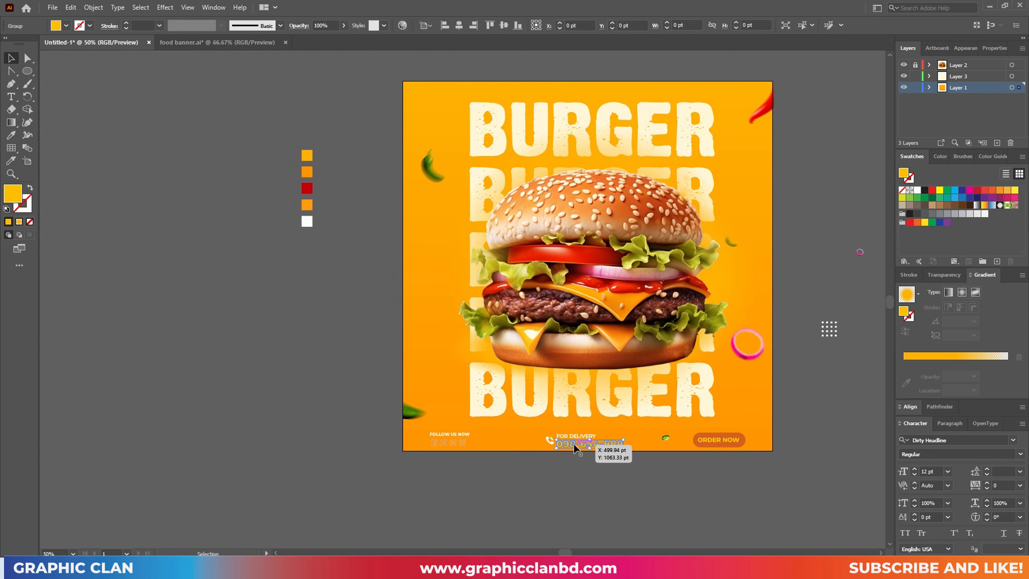
key("i")
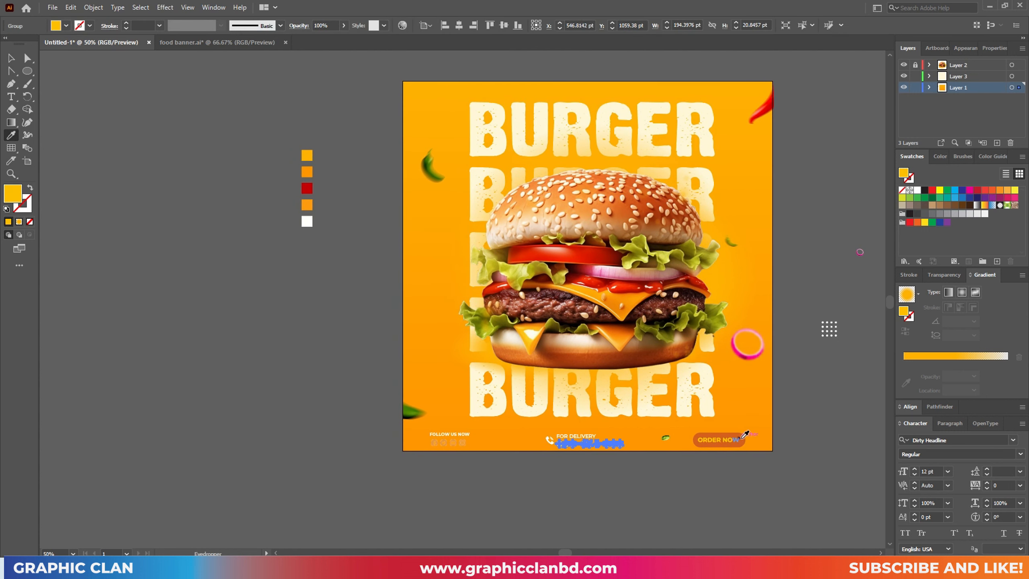
left_click(734, 441)
key("v")
left_click(645, 524)
left_click_drag(523, 500, 541, 501)
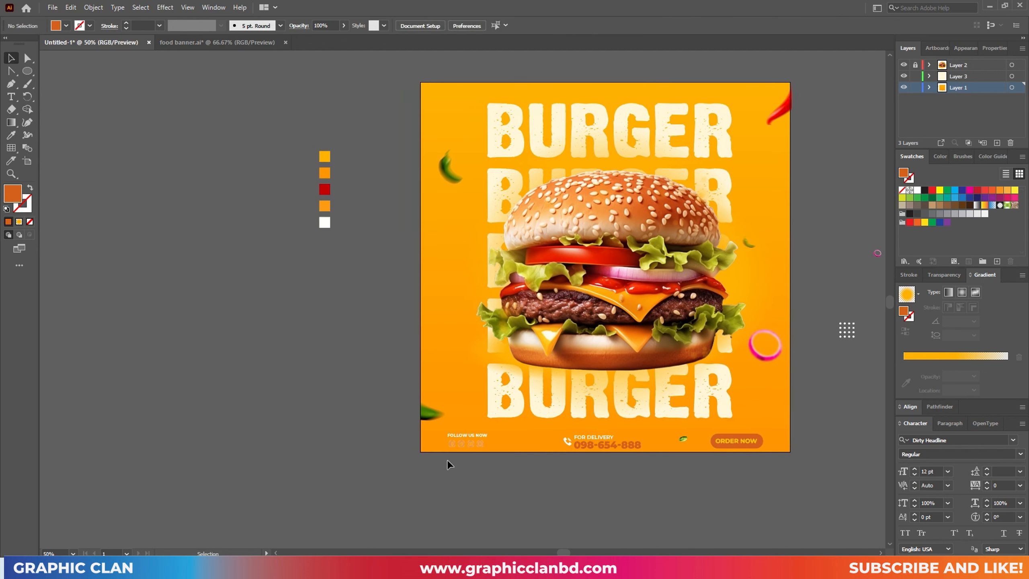
Try to recolour the four social media icons below FOLLOW US NOW with a sampled colour
left_click(461, 443)
key("ctrl+plus")
key("ctrl+plus")
key("ctrl+plus")
key("ctrl+plus")
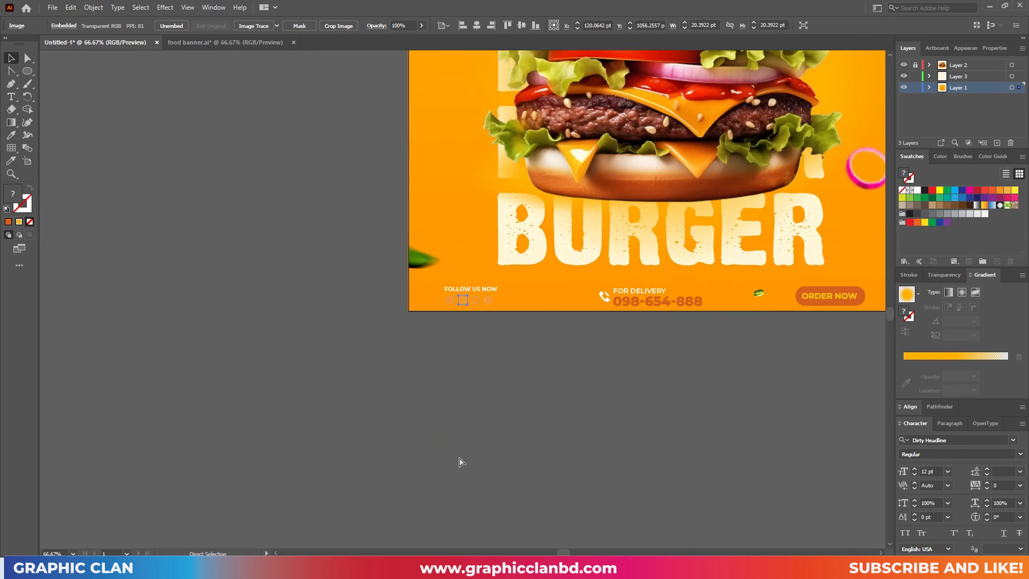
left_click_drag(710, 356, 621, 389)
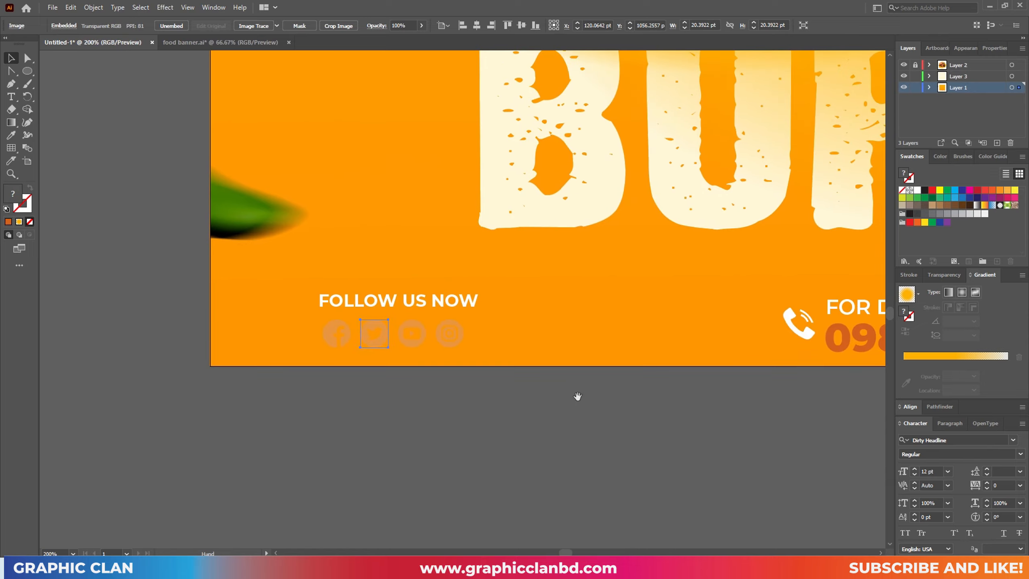
left_click(307, 412)
left_click_drag(310, 326, 543, 417)
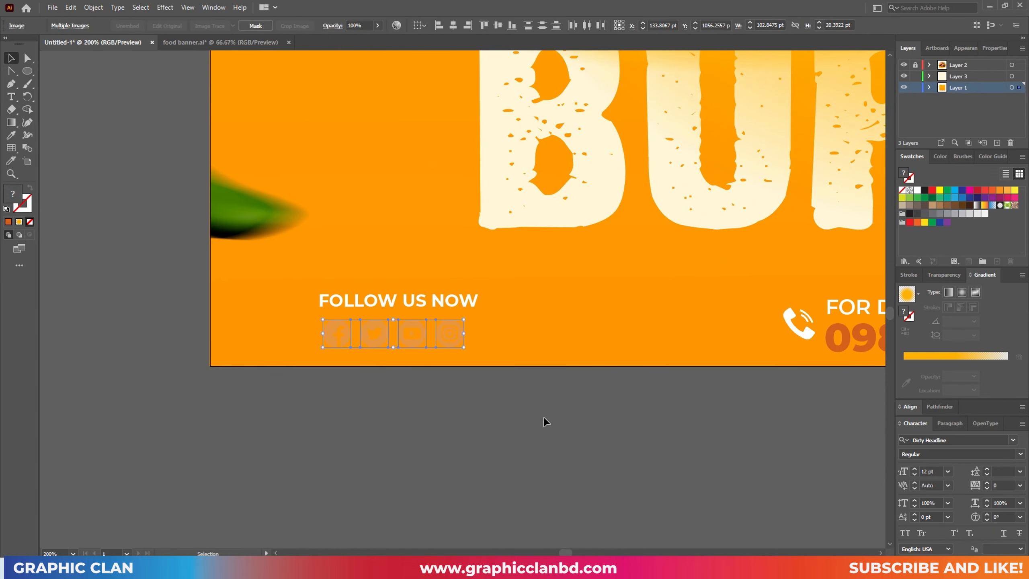
key("i")
left_click(501, 440)
key("v")
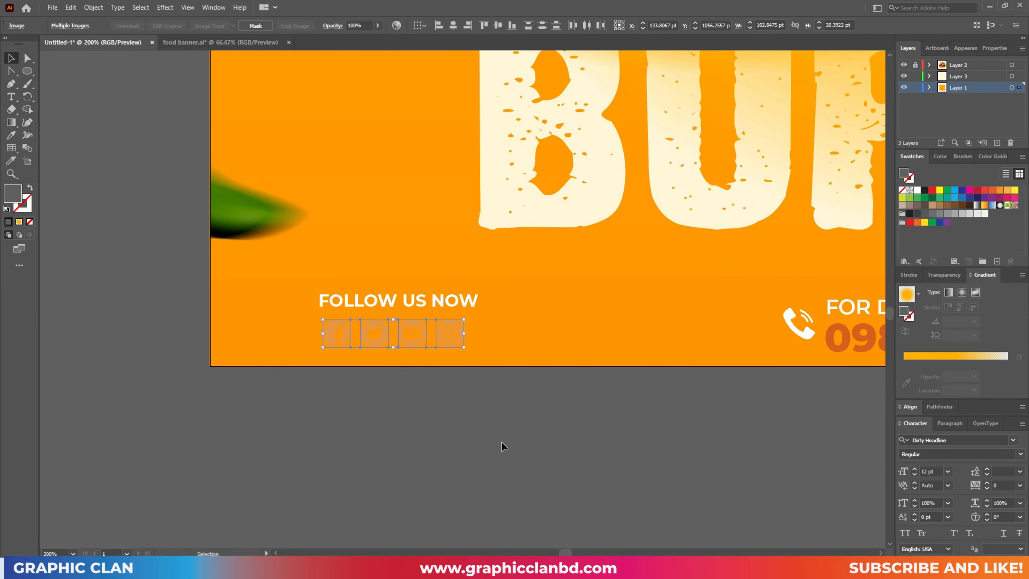
right_click(347, 341)
left_click(357, 344)
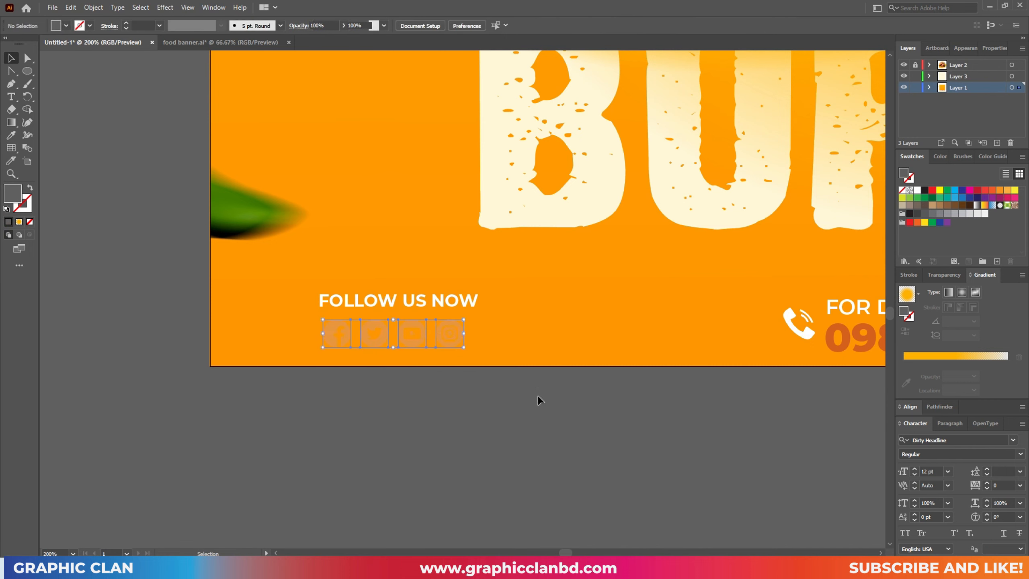
left_click(426, 439)
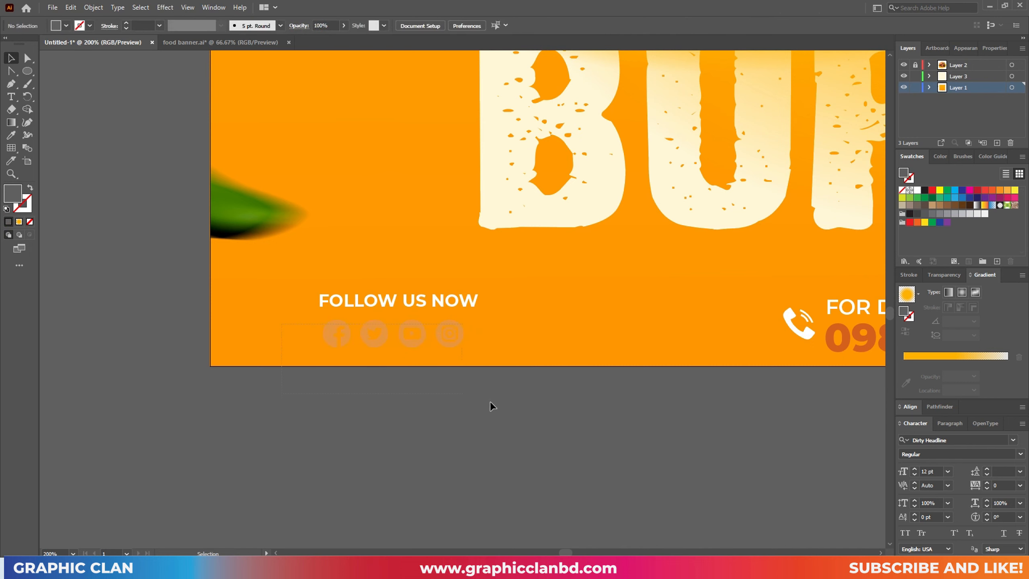
Move the four social media icons off the artboard onto the empty canvas below and check the options for the Facebook icon
left_click(364, 328)
left_click_drag(368, 328, 350, 415)
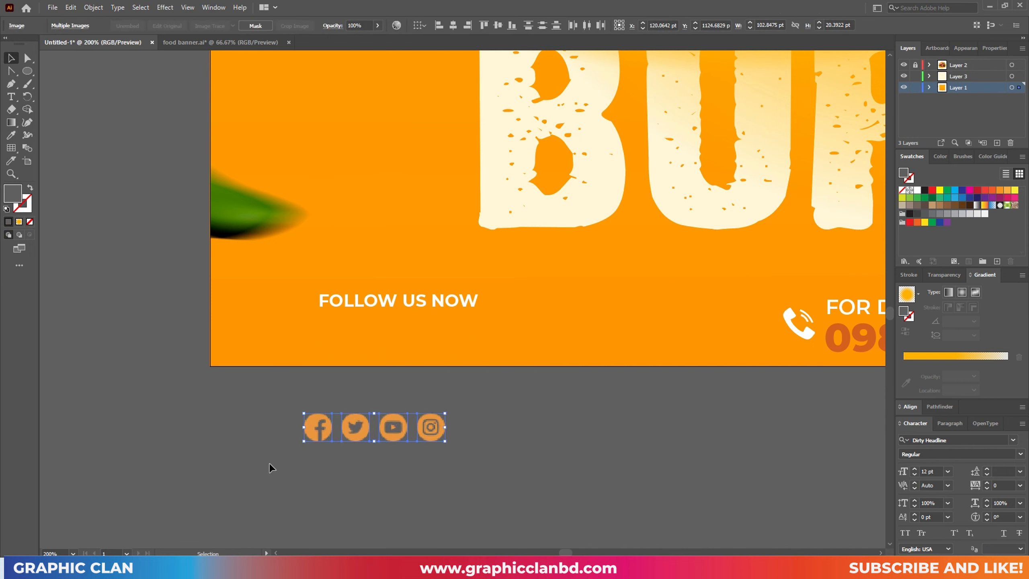
left_click(259, 467)
left_click(391, 426)
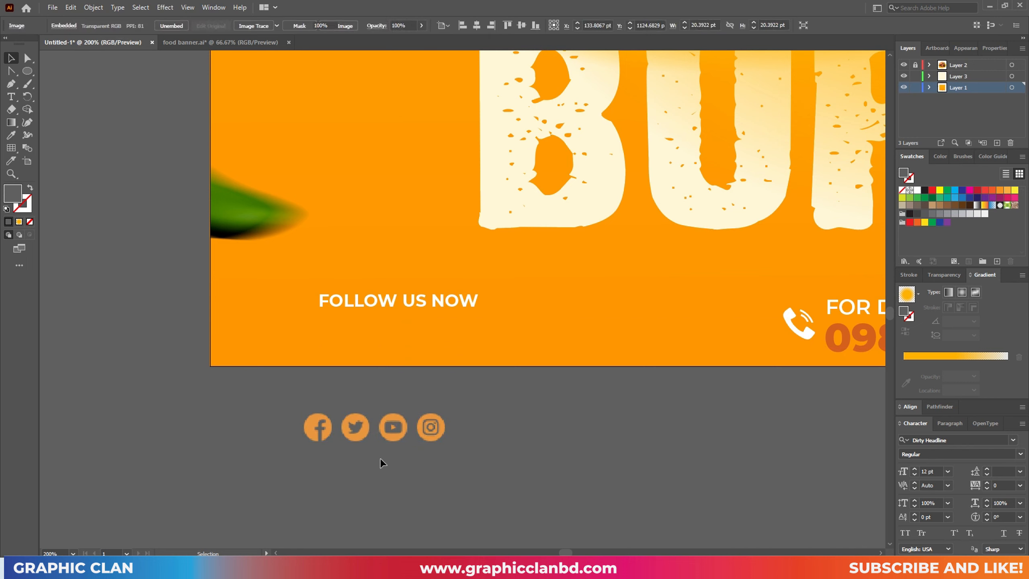
left_click_drag(380, 458, 406, 439)
left_click_drag(286, 475, 486, 414)
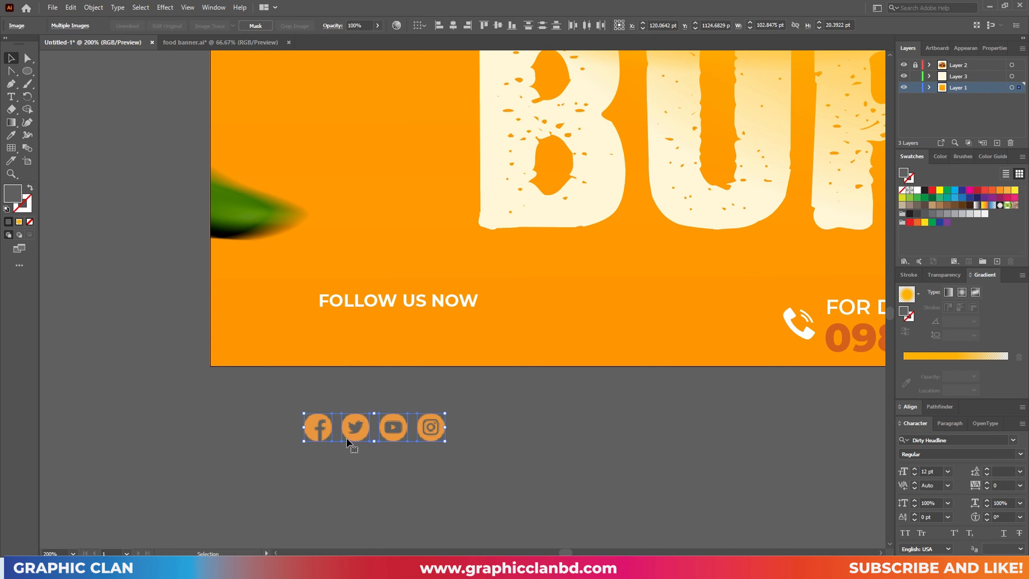
left_click(317, 442)
right_click(316, 441)
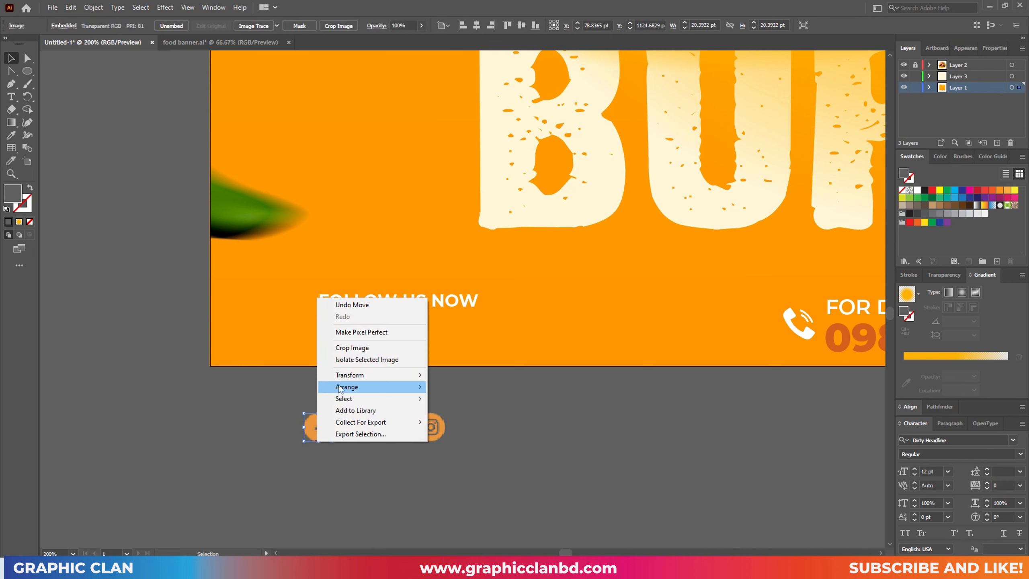
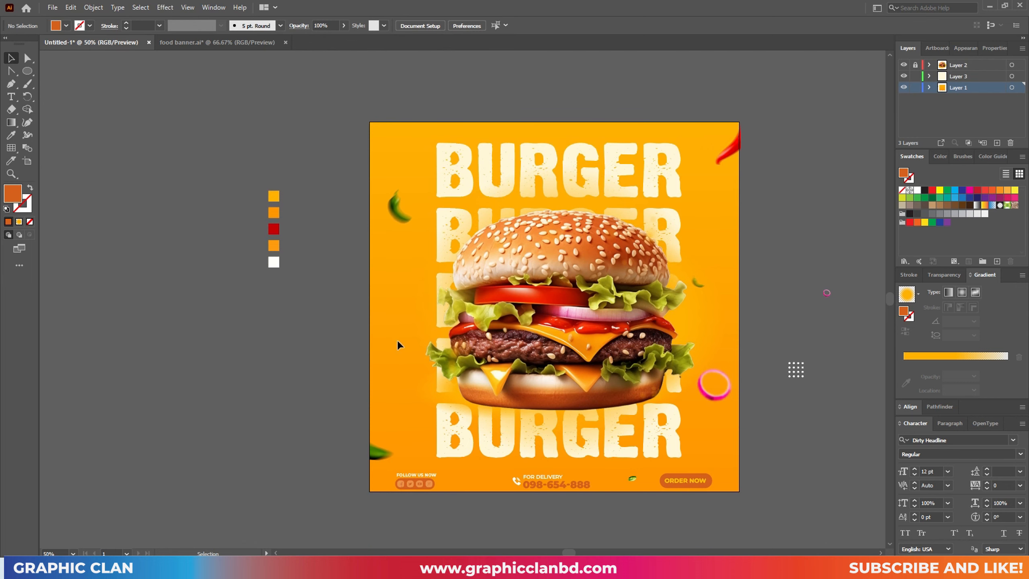
Draw a brownish orange rectangle about 230 by 353 pt beside the artboard and round its corners to about 12 pt
left_click_drag(792, 207, 555, 213)
left_click_drag(249, 321, 483, 320)
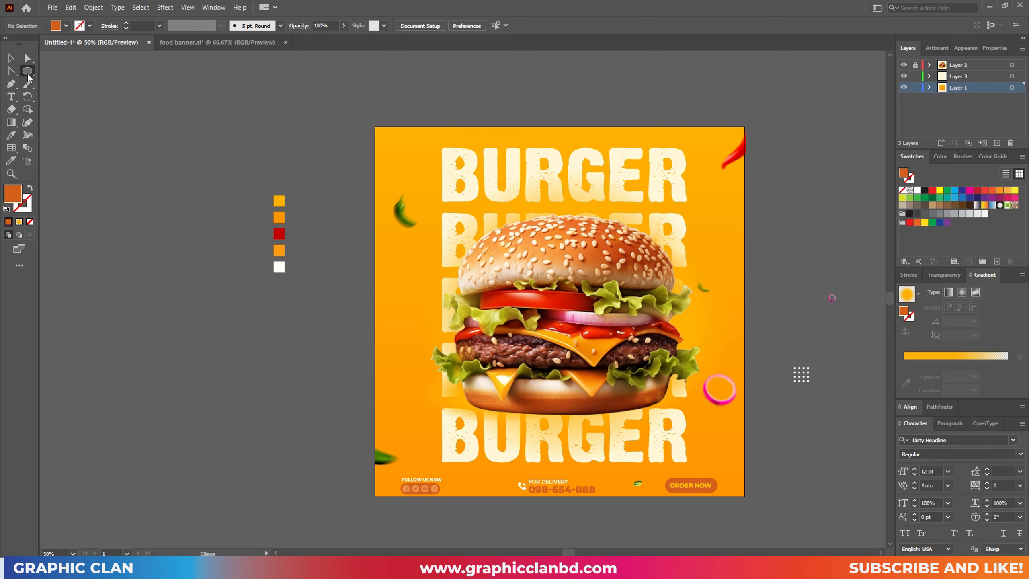
left_click_drag(28, 70, 76, 71)
left_click_drag(225, 324, 304, 447)
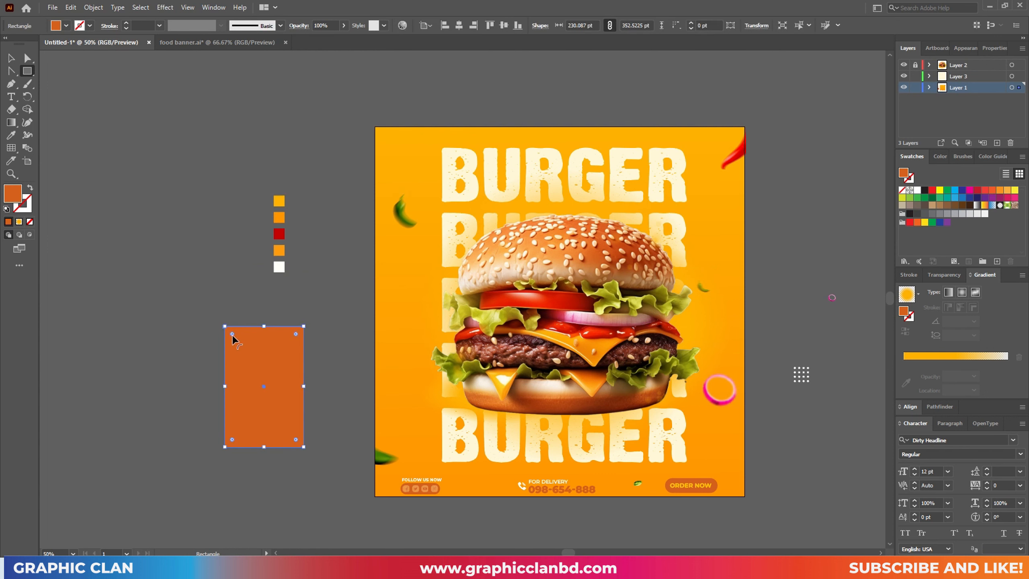
left_click_drag(232, 334, 229, 332)
key("v")
left_click(260, 450)
Move the rounded rectangle over the burger's left side and bring it to the front
left_click_drag(257, 393, 446, 317)
right_click(430, 325)
mouse_move(464, 264)
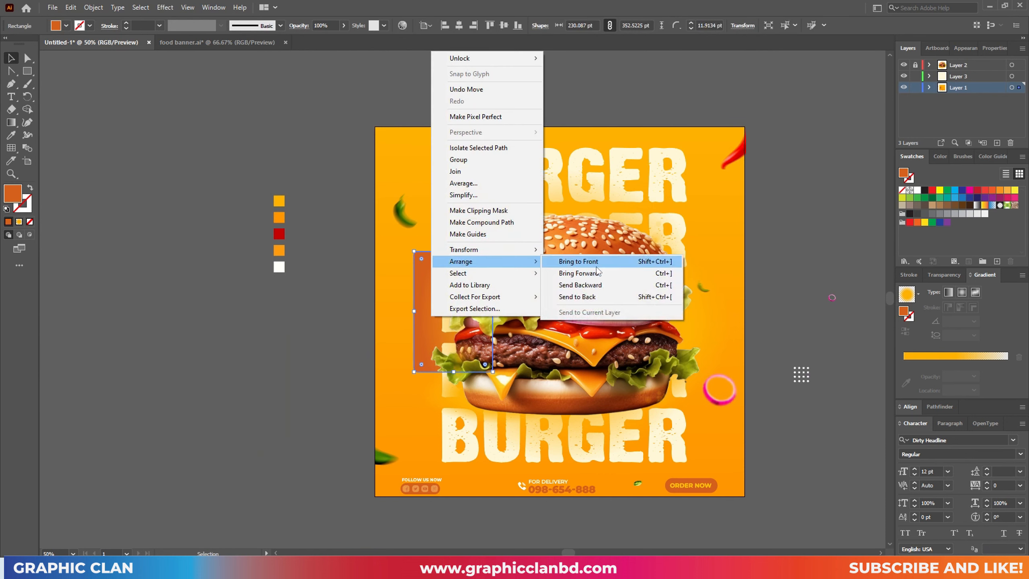
left_click(579, 262)
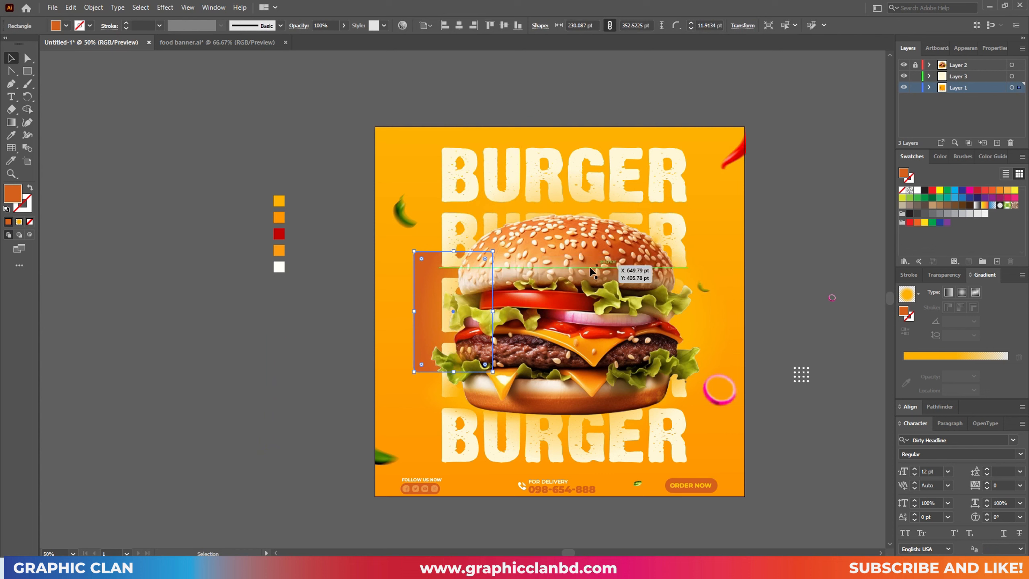
Put the rectangle on a new layer above all the others and lock the layers beneath it
left_click(929, 88)
left_click_drag(977, 100, 969, 67)
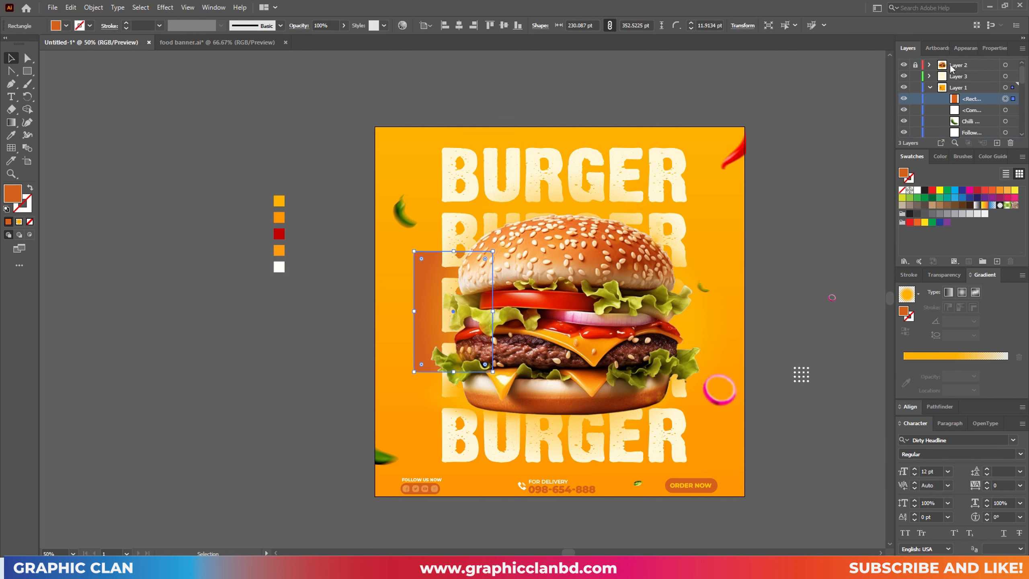
left_click(996, 142)
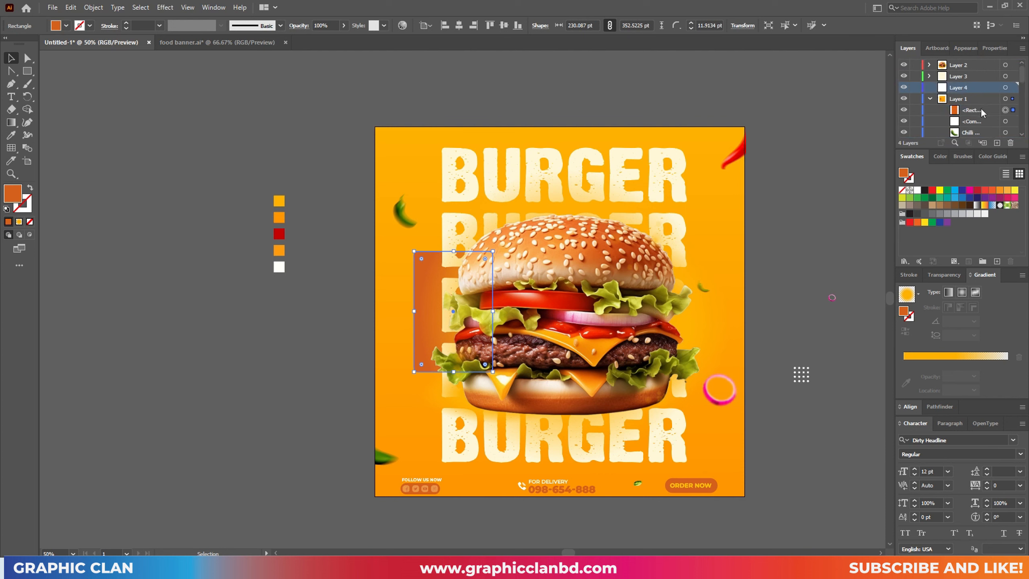
left_click_drag(981, 112, 969, 61)
left_click(930, 98)
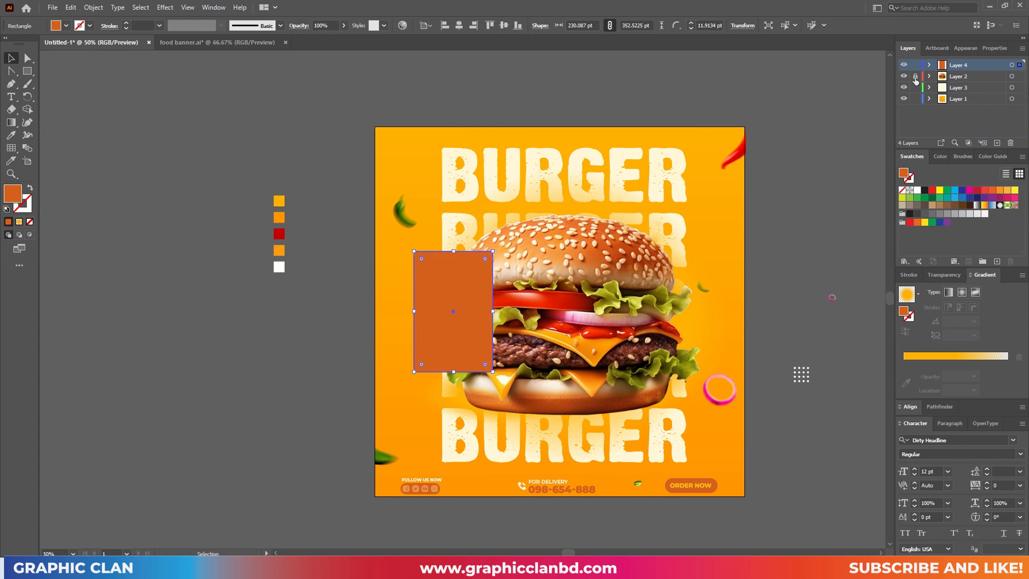
left_click(159, 408)
left_click_drag(193, 360, 210, 360)
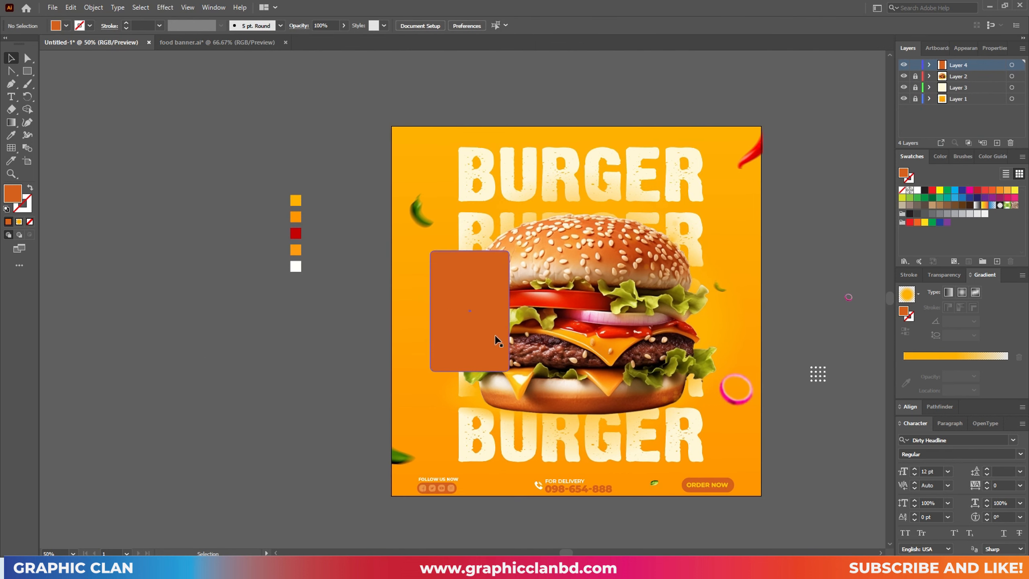
Shift the rectangle slightly up and left over the burger and recolour it with the palette red
left_click(490, 324)
mouse_move(475, 332)
left_mouse_down()
mouse_move(447, 322)
mouse_move(460, 328)
left_mouse_up()
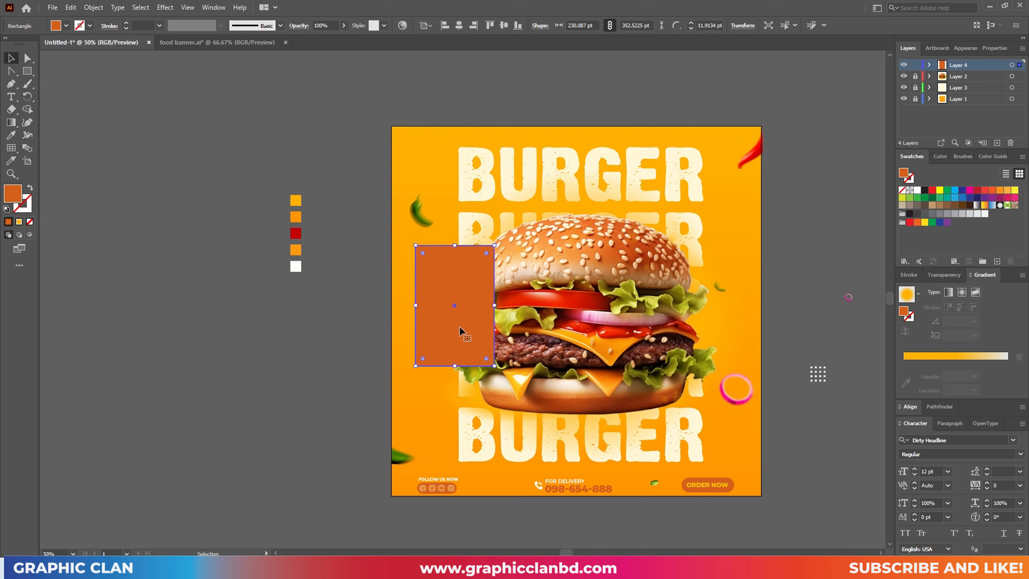
key("i")
left_click(295, 234)
key("v")
left_click(305, 327)
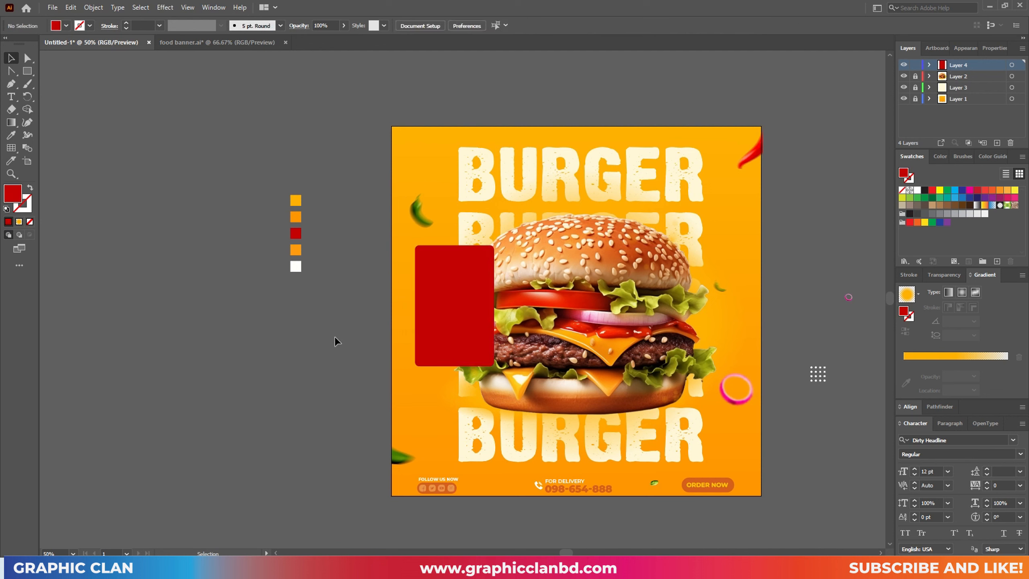
left_click(448, 316)
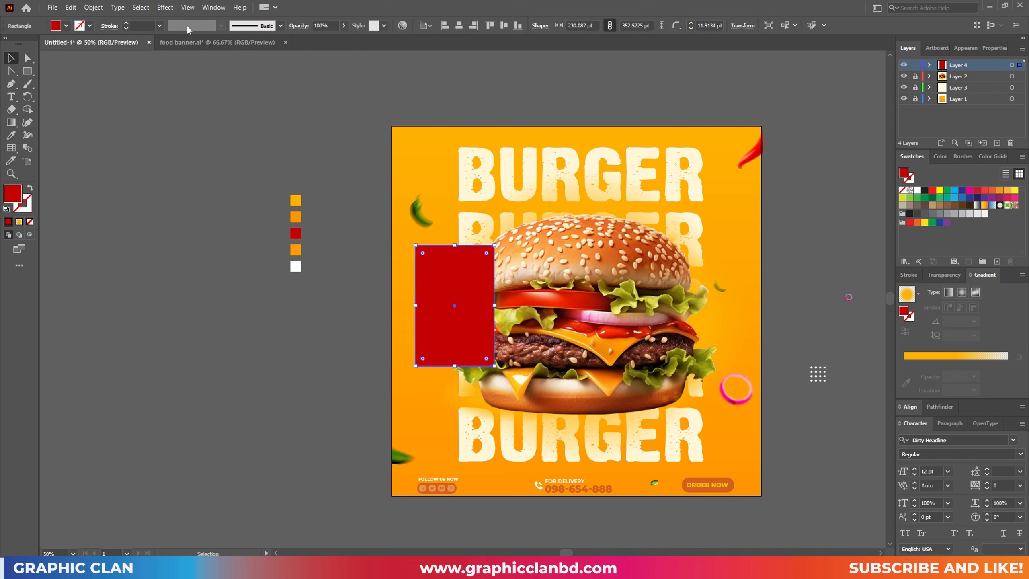
left_click(212, 8)
left_click(212, 8)
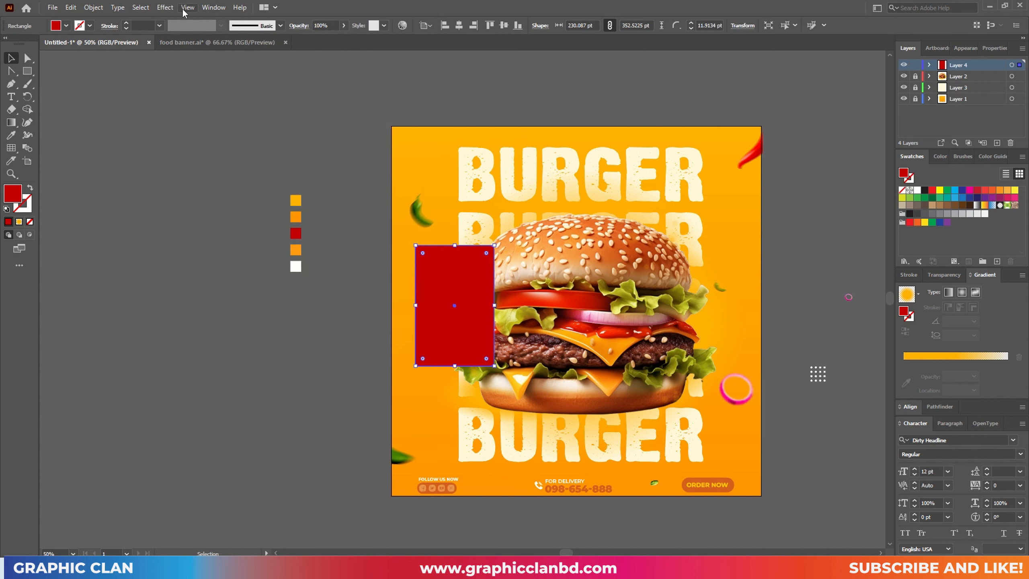
left_click(221, 298)
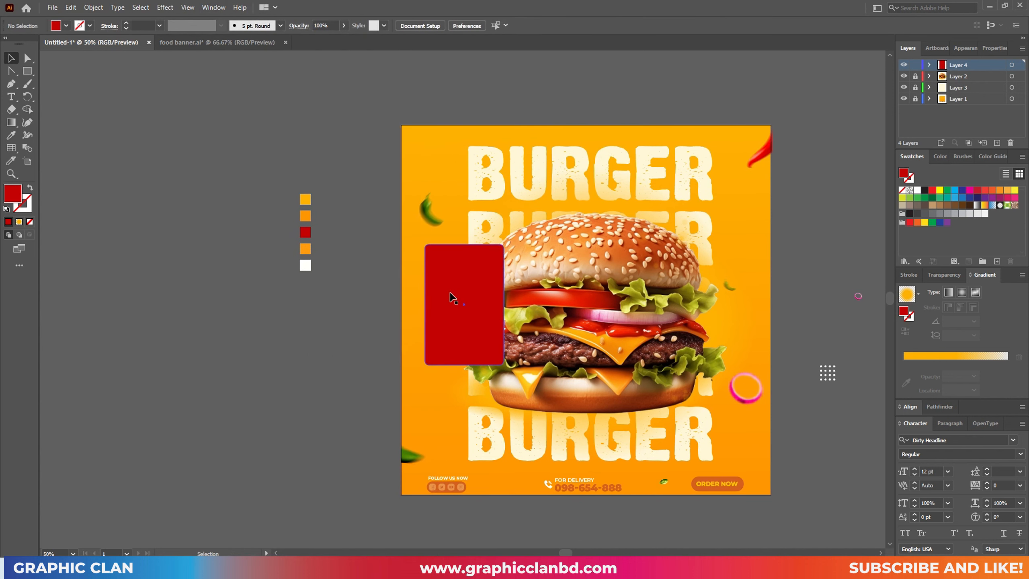
Add the two-line text BIG MAX beside the artboard in Dirty Headline and recolour it with the palette's second orange
key("t")
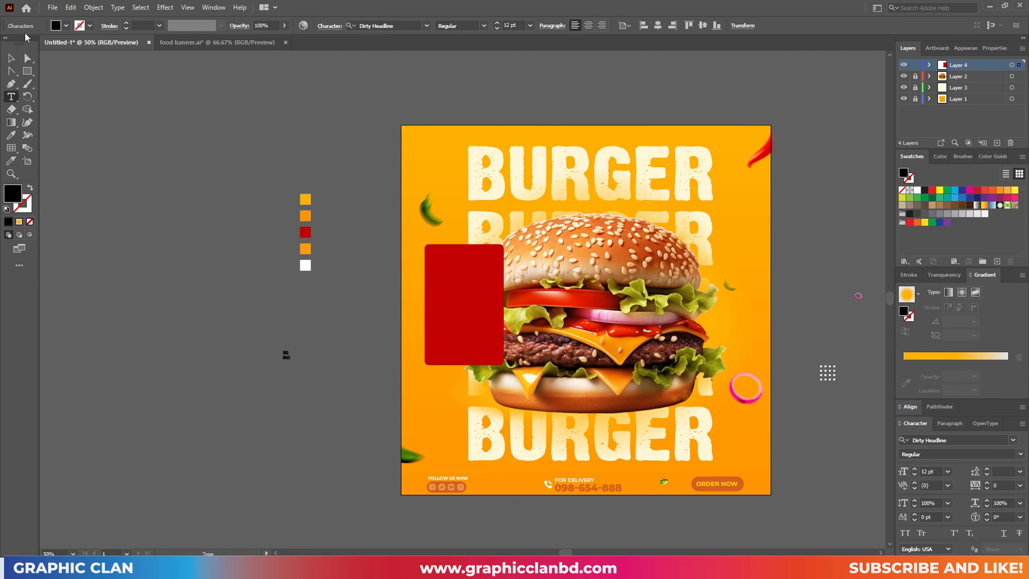
left_click(11, 58)
key("i")
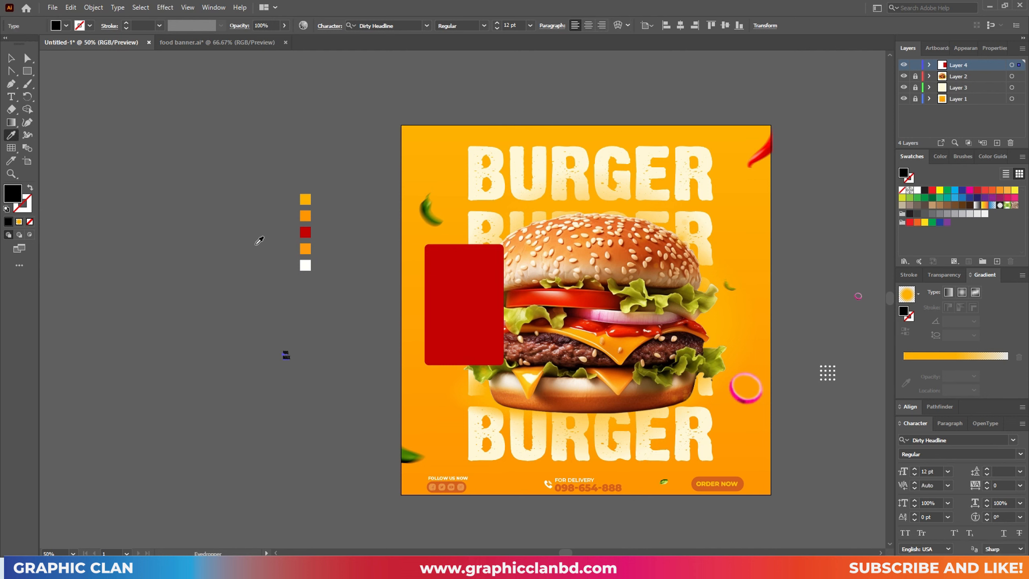
left_click(306, 216)
key("v")
left_click(308, 347)
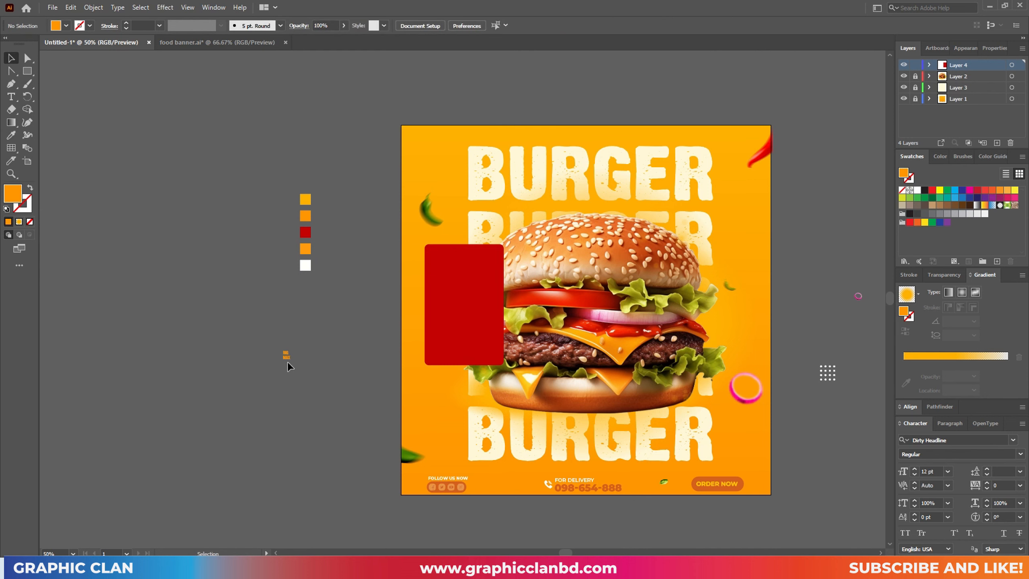
Enlarge the BIG MAX text to about 64 pt and place it on the upper part of the red rectangle
left_click_drag(291, 359, 330, 382)
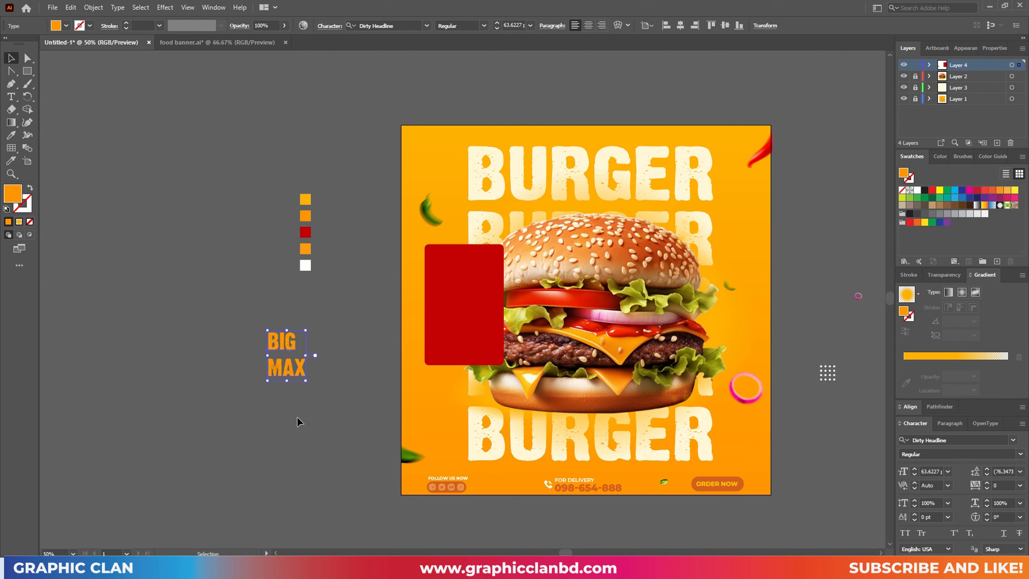
left_click(297, 417)
left_click_drag(282, 347, 463, 272)
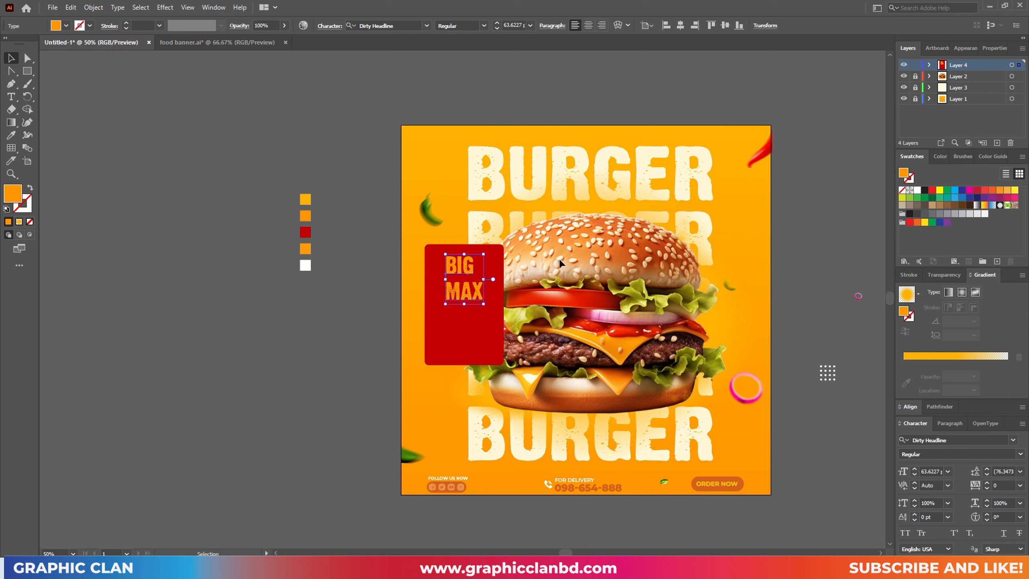
Recolour BIG MAX with the lighter orange swatch and centre its two lines in the upper part of the red rectangle
left_click(1008, 190)
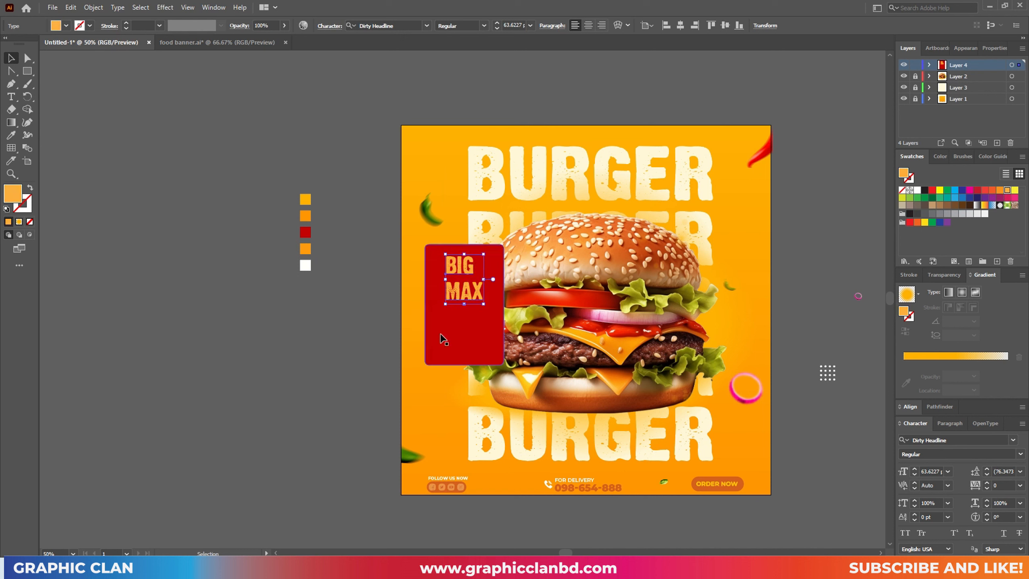
left_click(310, 363)
left_click(426, 293)
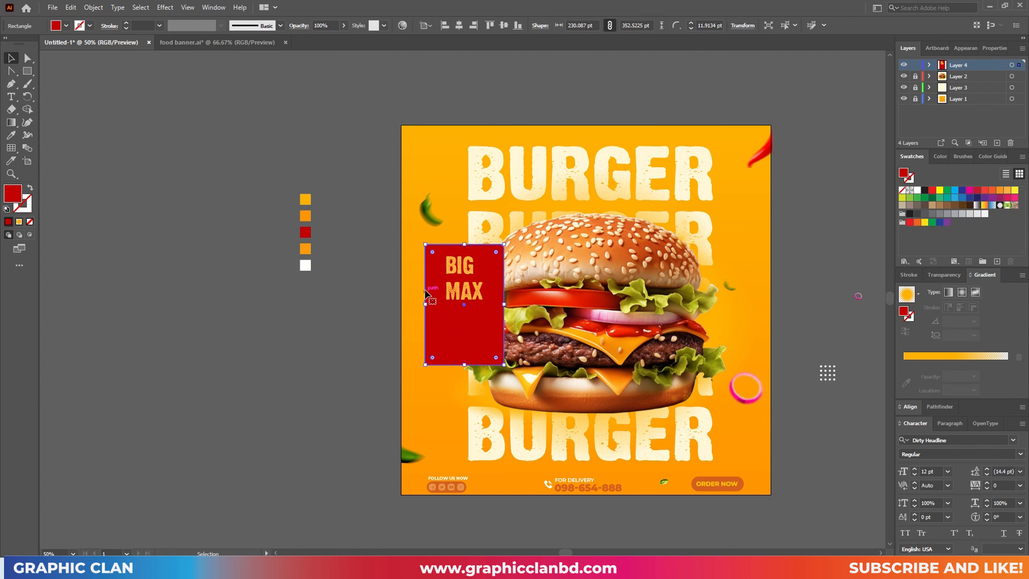
left_click(462, 280)
left_click(588, 26)
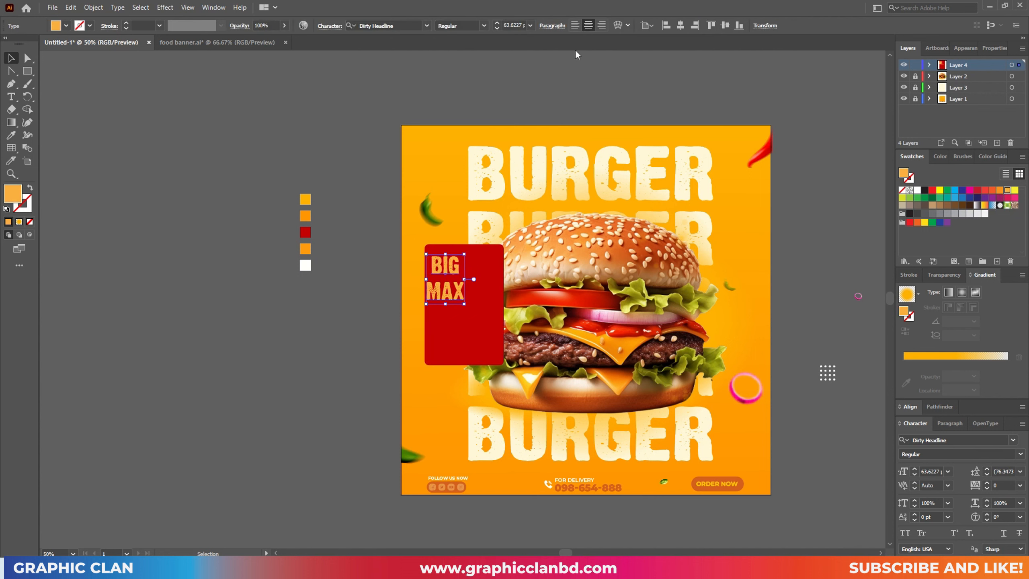
left_click(332, 343)
mouse_move(446, 296)
left_mouse_down()
mouse_move(504, 294)
mouse_move(466, 329)
mouse_move(454, 302)
left_mouse_up()
left_click(354, 328)
left_click(298, 350)
key("t")
left_click(217, 366)
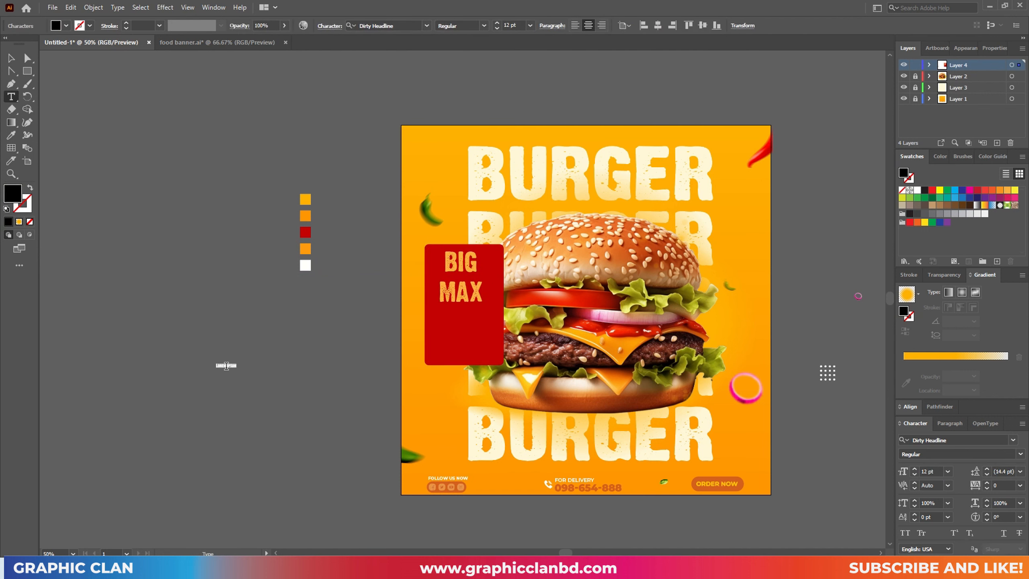
key("BackSpace")
type(")")
right_click(225, 368)
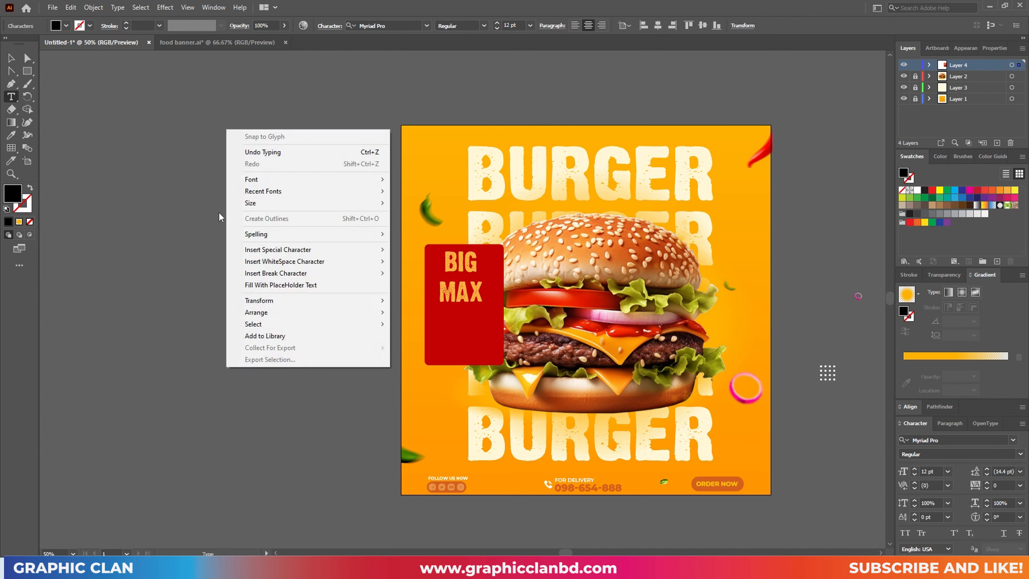
left_click(99, 222)
left_click(12, 58)
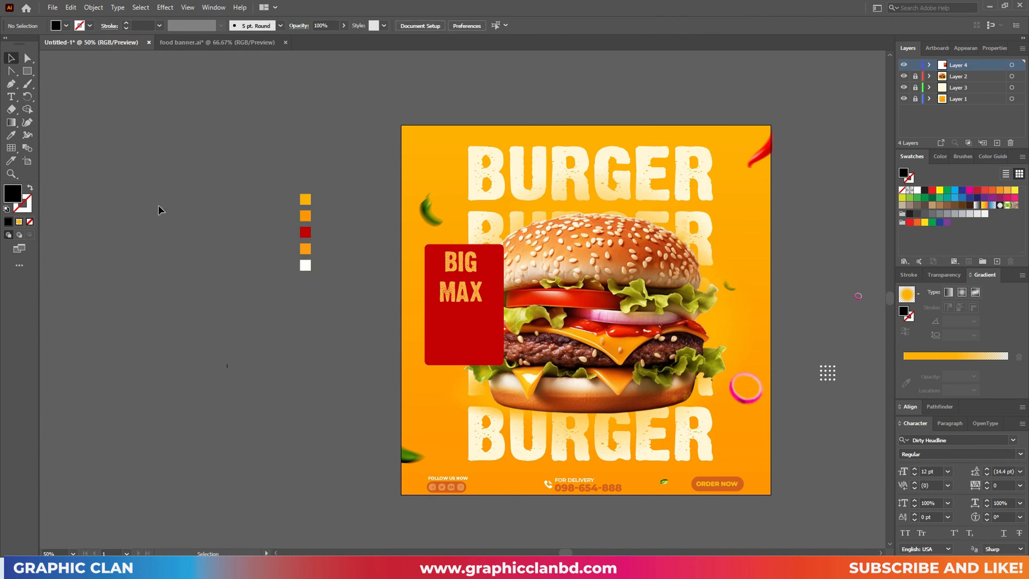
left_click_drag(171, 347, 245, 399)
key("Delete")
Add the price text 220/- below BIG MAX on the red rectangle and enlarge it to about 109 pt
key("t")
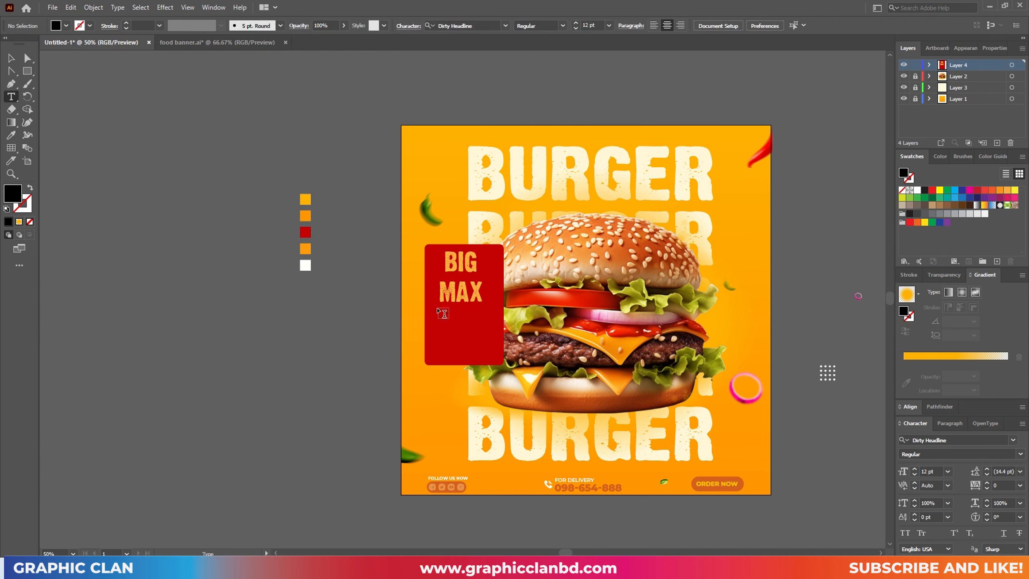
left_click(444, 321)
key("BackSpace")
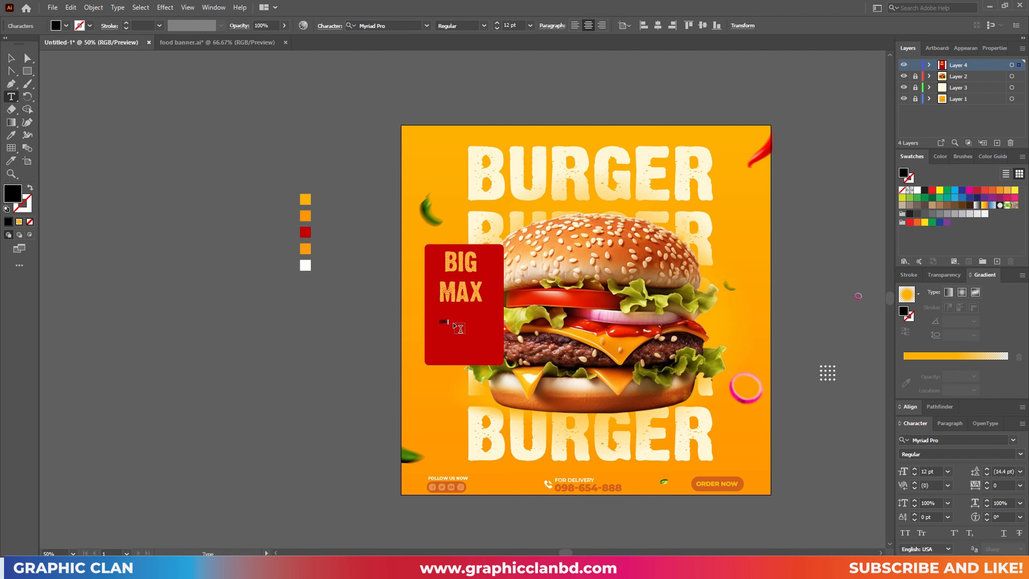
left_click(11, 57)
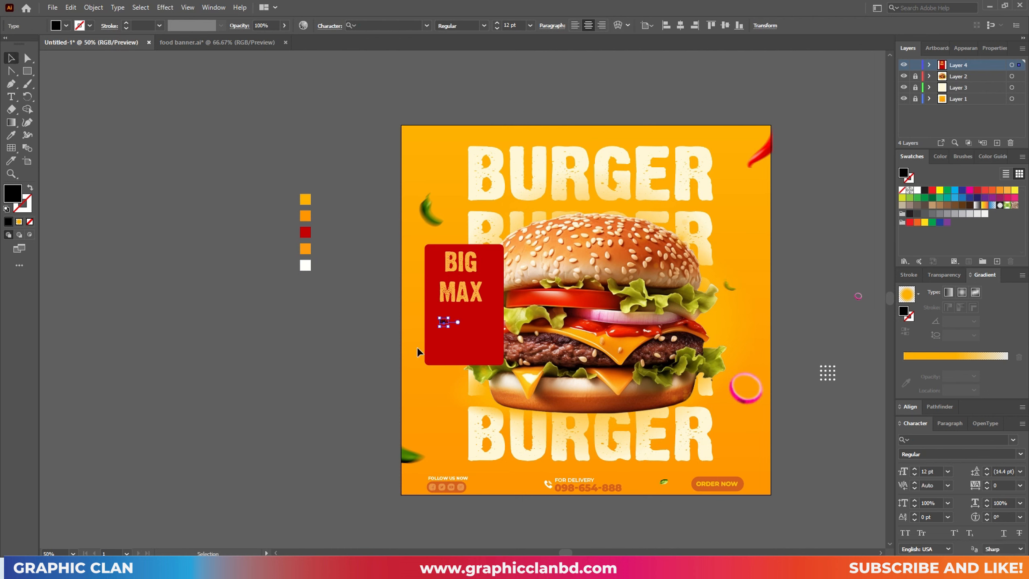
left_click_drag(449, 327, 477, 331)
left_click(279, 349)
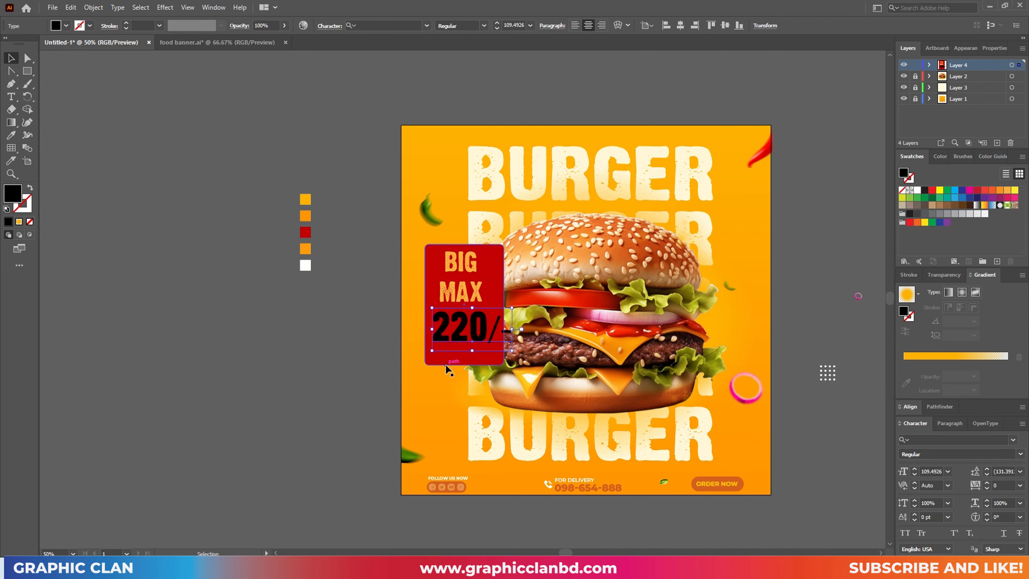
Recolour the 220/- price with the lighter orange sampled from BIG MAX and resize it to about 106 pt across the rectangle
key("i")
left_click(448, 295)
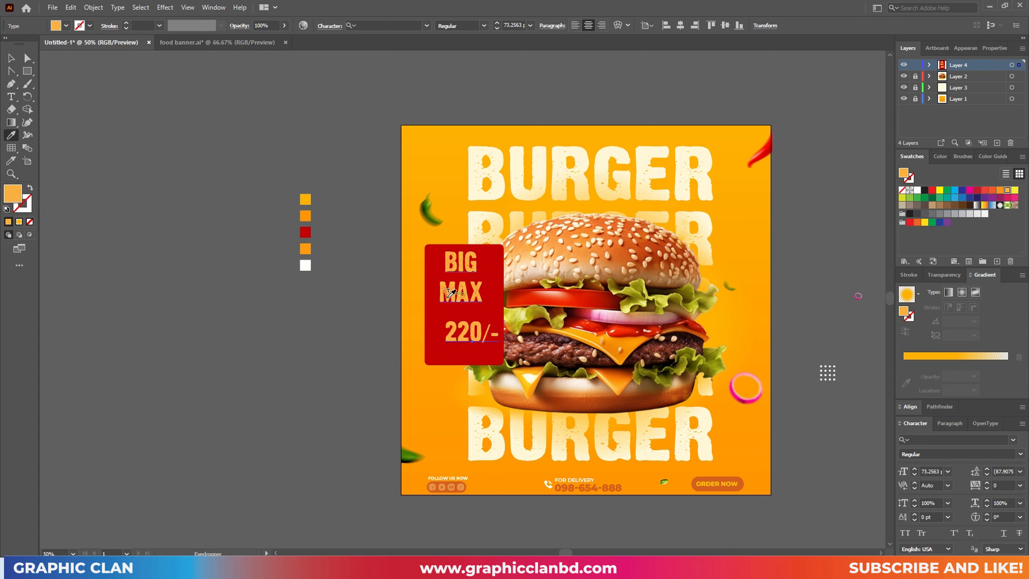
key("v")
left_click_drag(444, 342, 469, 345)
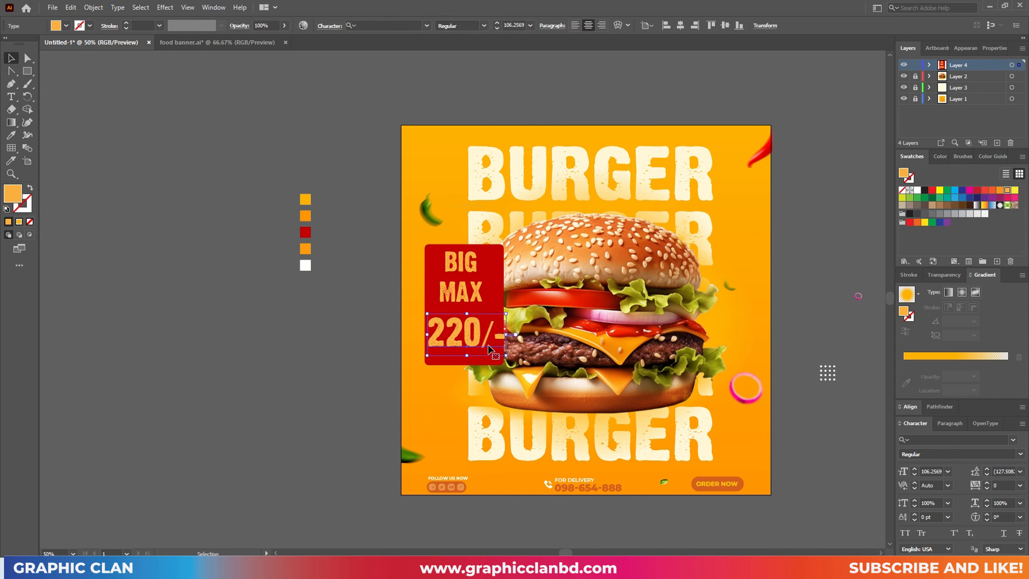
Reduce the 220/- price to 97 pt and centre it horizontally with the red rectangle
left_click(914, 474)
left_click(914, 474)
left_click(914, 474)
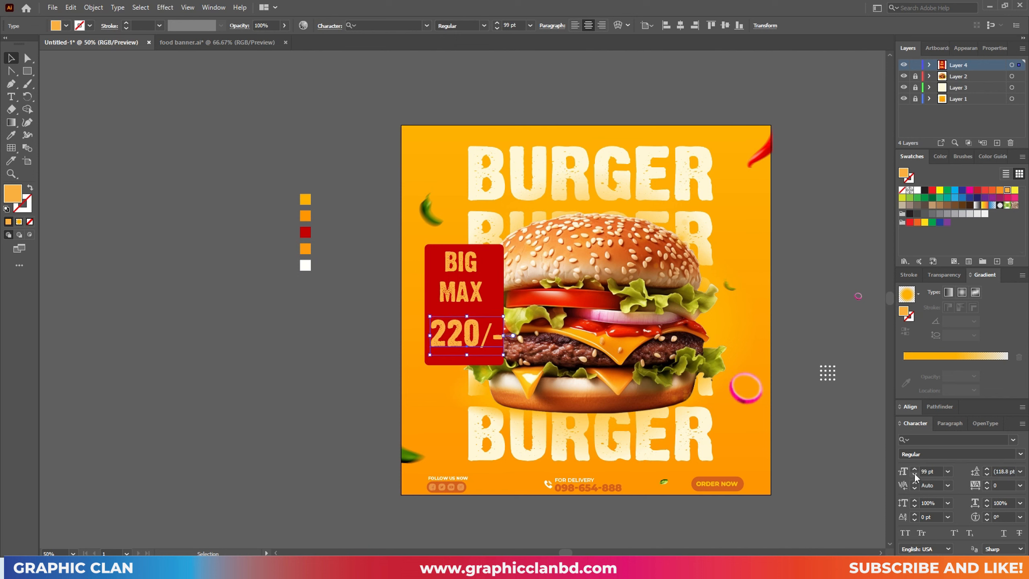
left_click(914, 473)
left_click(915, 474)
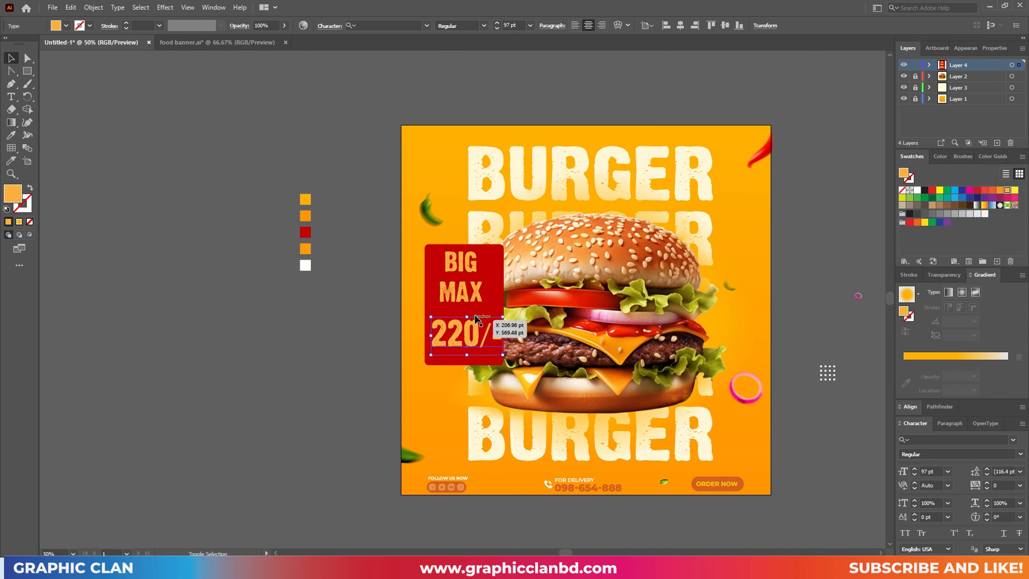
left_click(493, 304, "shift")
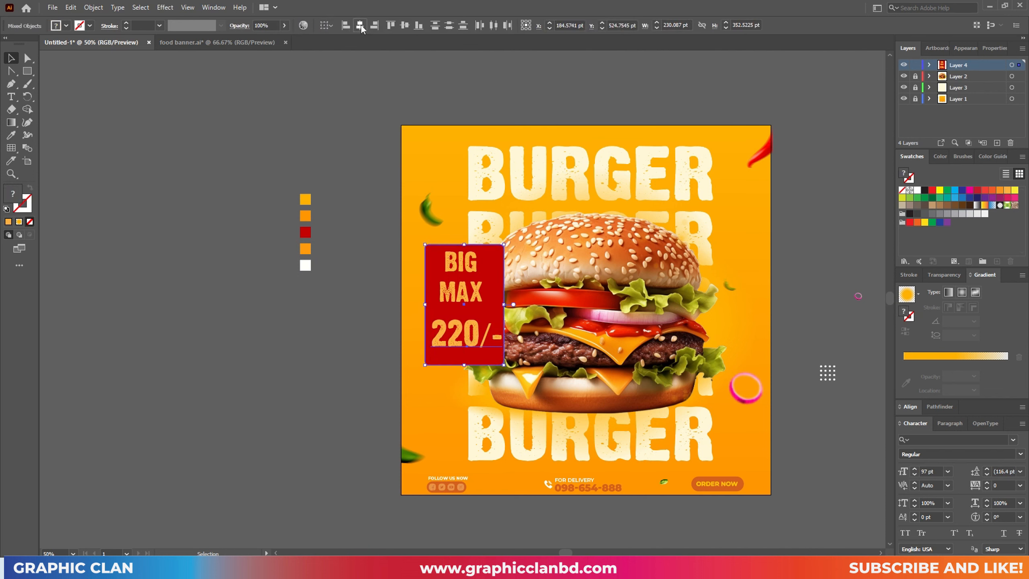
left_click(352, 383)
Move BIG MAX down close to the 220/- price and align both texts on their horizontal centres
left_click(462, 299)
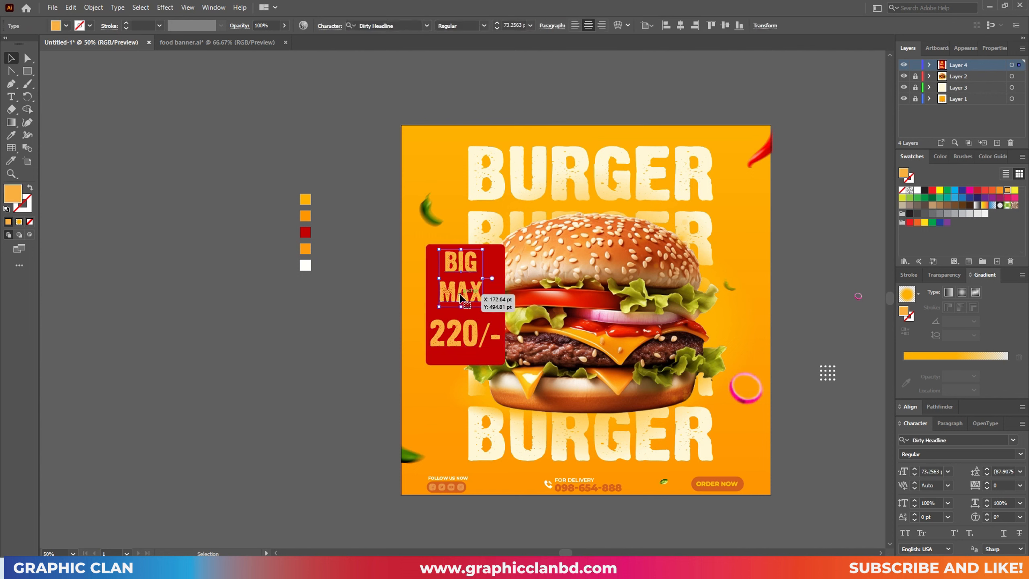
left_click_drag(463, 295, 459, 303)
left_click(469, 338, "shift")
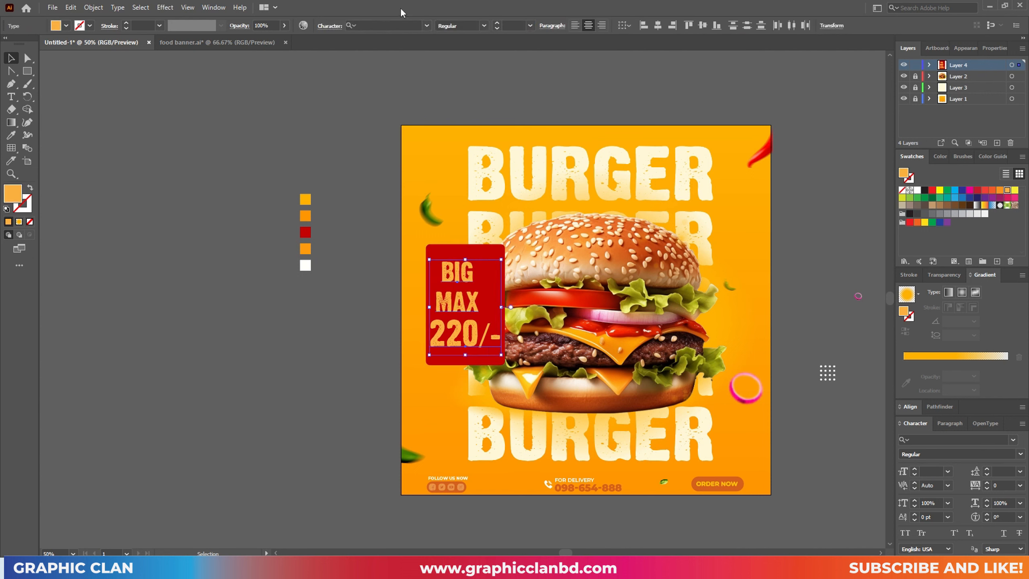
left_click(657, 25)
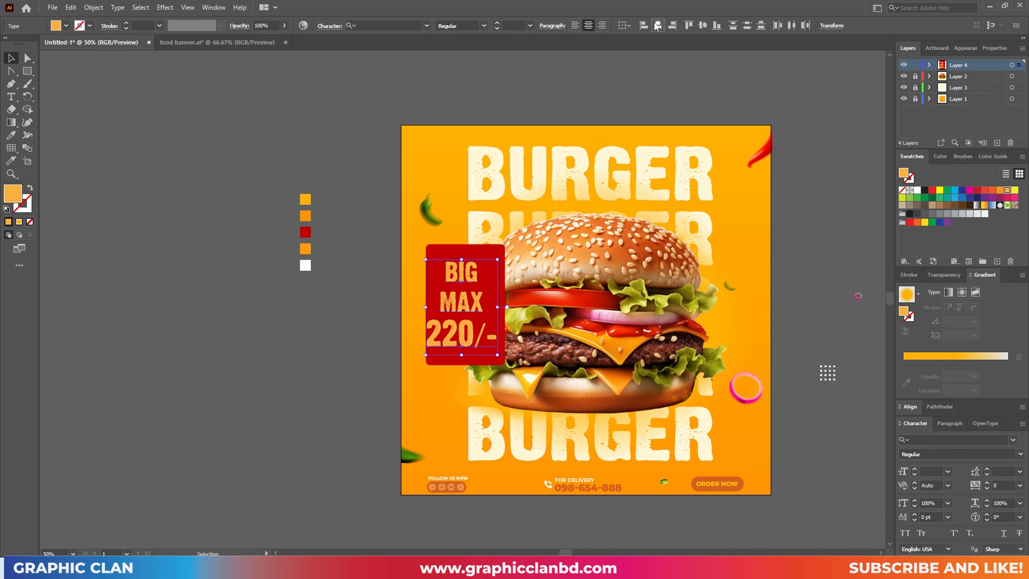
Nudge BIG MAX and 220/- together to the right until they sit centred on the red rectangle
key("Right")
key("Right")
key("Right")
key("Right")
key("Right")
key("Right")
key("Right")
key("Right")
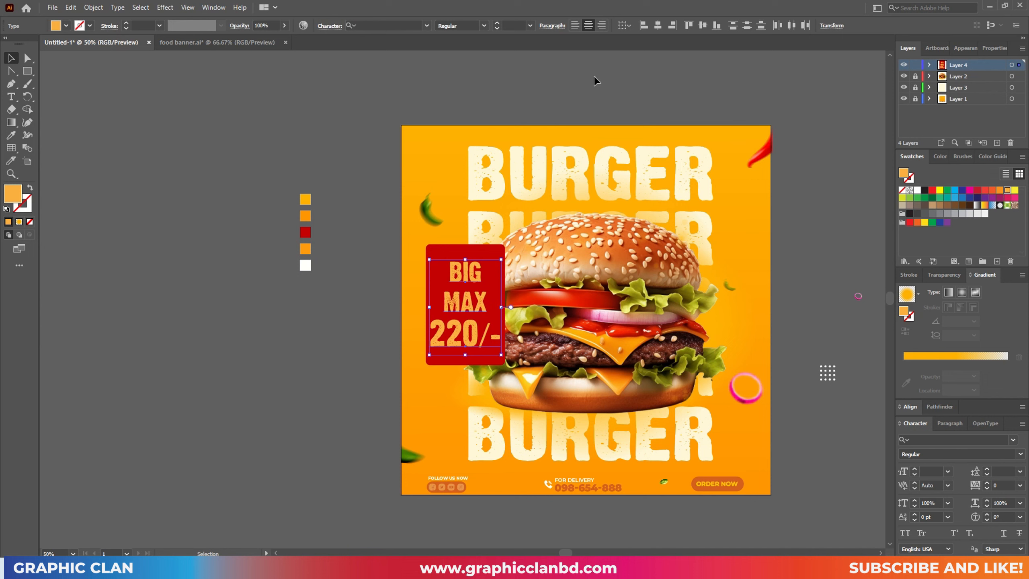
key("Right")
key("Right")
left_click(369, 309)
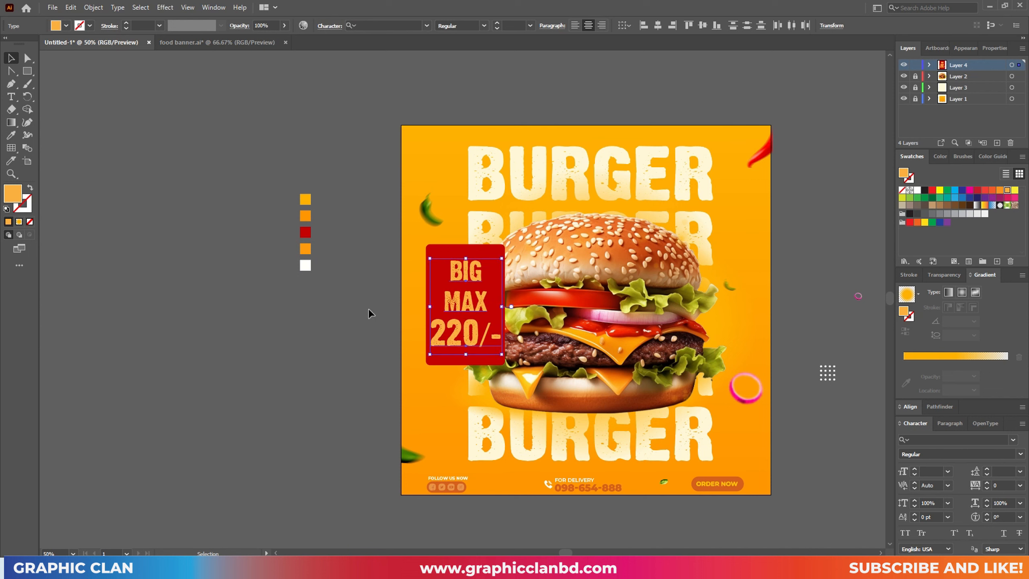
Tighten the line spacing of the two-line BIG MAX text to 70 pt leading
left_click(480, 300)
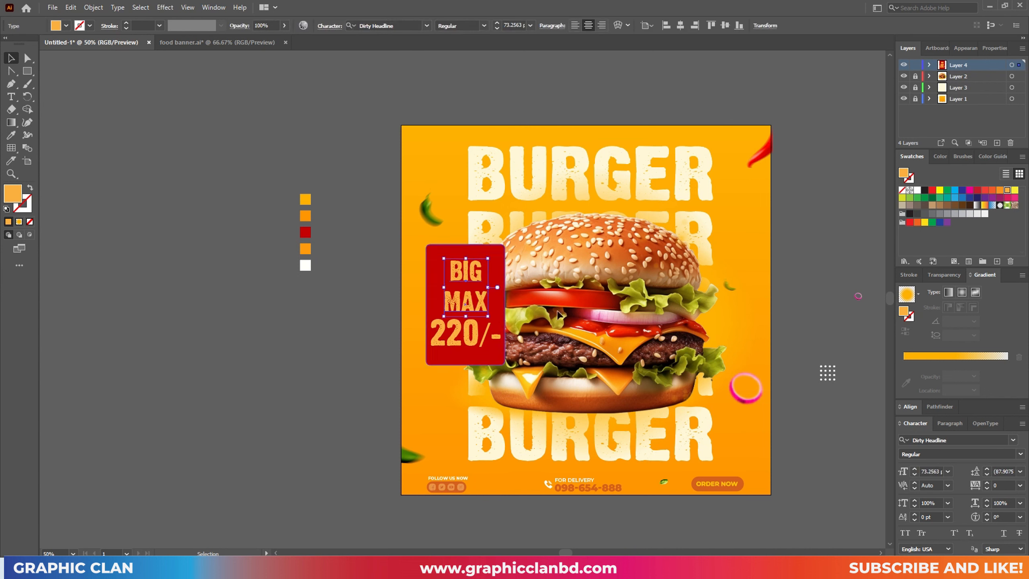
left_click(987, 474)
left_click(987, 475)
left_click(987, 475)
left_click(987, 475)
left_click(987, 474)
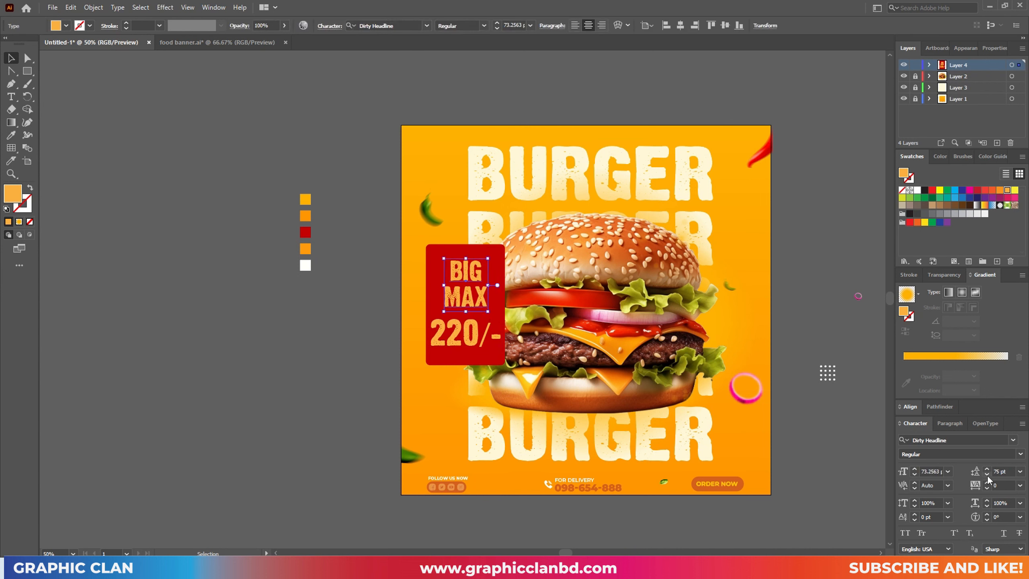
left_click(988, 475)
left_click(987, 474)
left_click(987, 475)
left_click(987, 474)
left_click(987, 474)
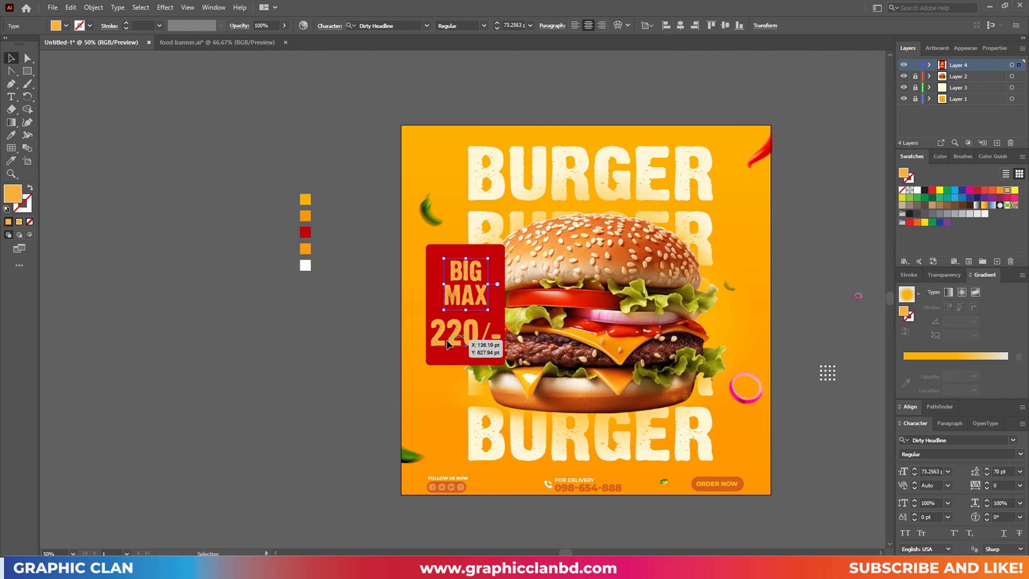
left_click(310, 363)
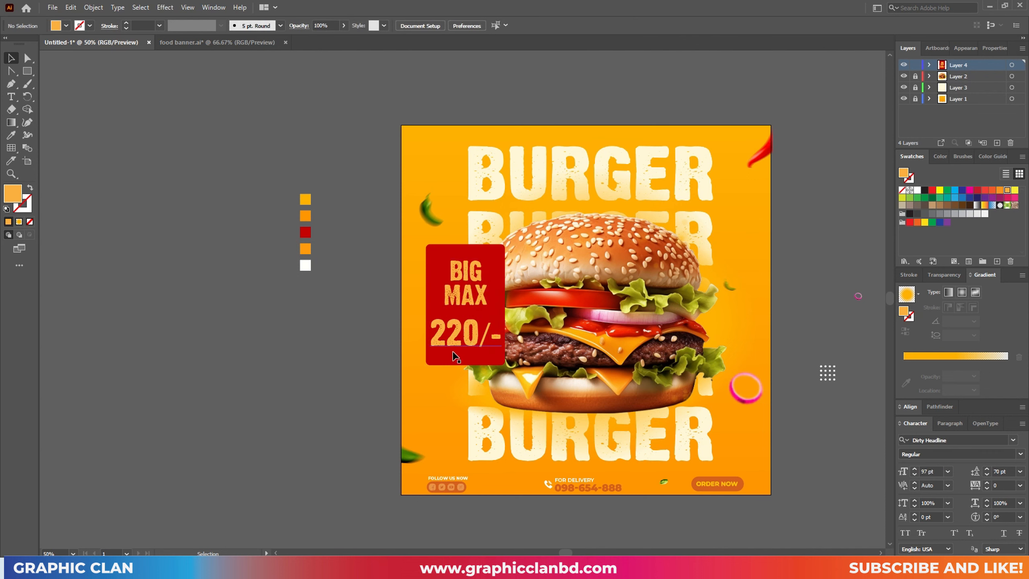
Realign BIG MAX and the 220/- price on their horizontal centres
left_click(462, 343)
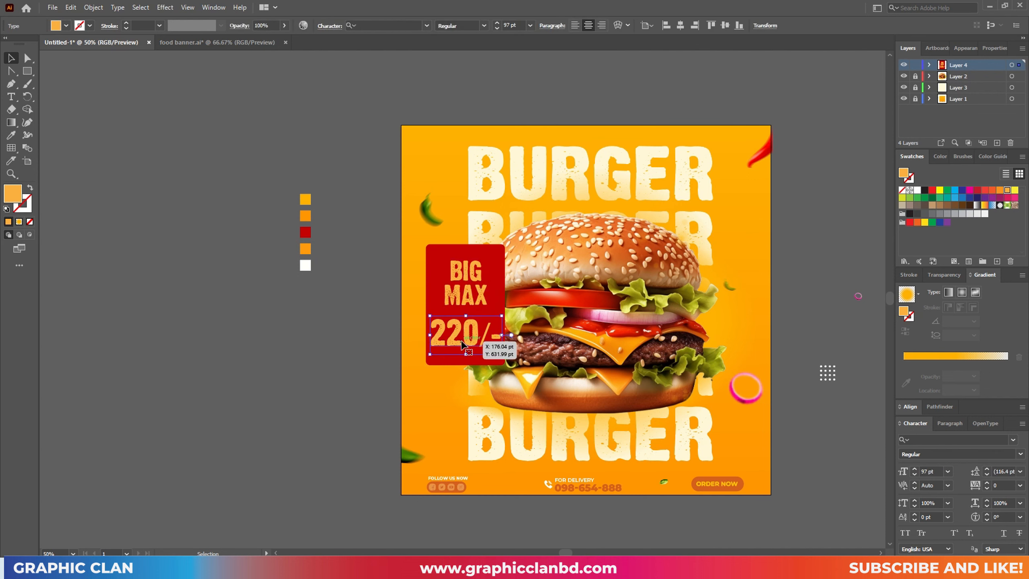
left_click(479, 299, "shift")
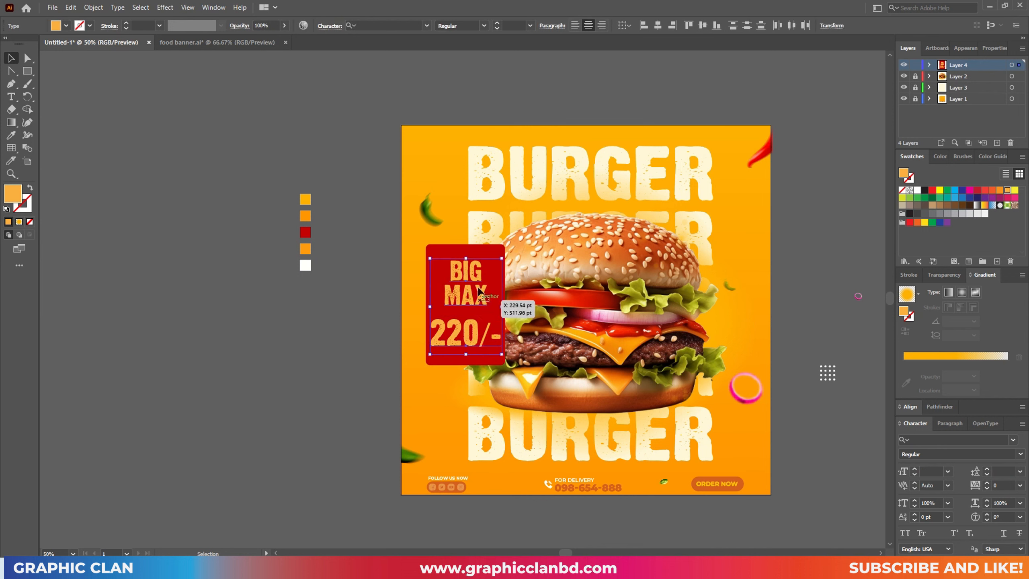
left_click(658, 27)
left_click(297, 351)
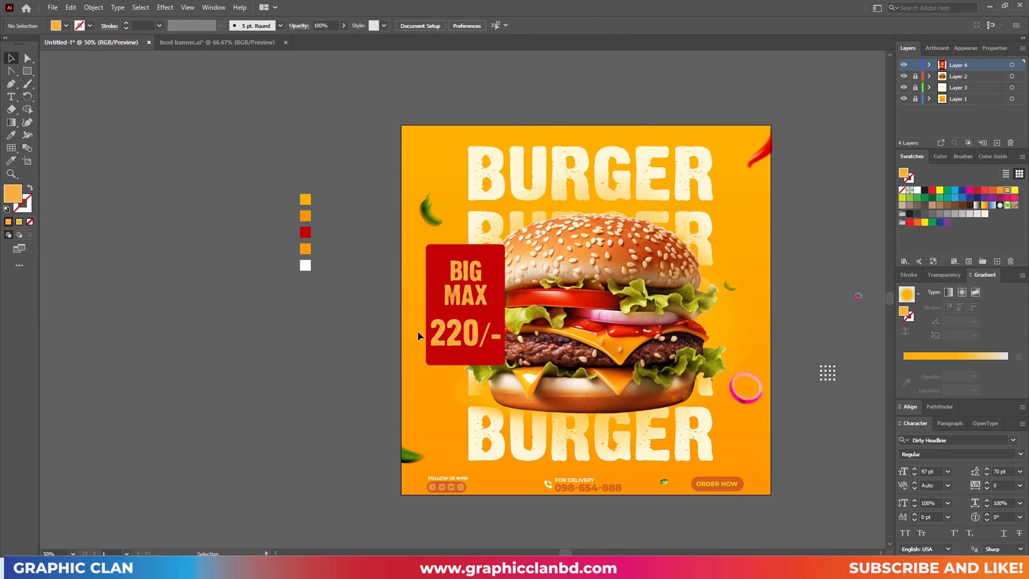
Shift BIG MAX slightly left and nudge it down until it sits just above the 220/- price
left_click(466, 299)
left_click_drag(466, 302, 464, 303)
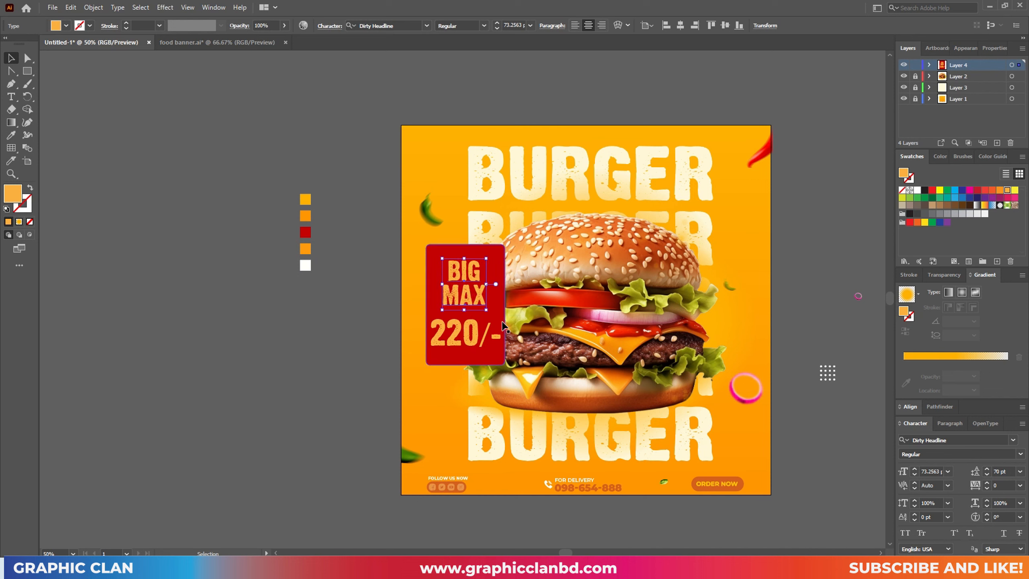
key("Down")
key("Down")
key("Down")
key("Down")
key("Down")
key("Down")
key("Down")
key("Down")
key("Down")
key("Down")
key("Down")
key("Down")
key("Down")
key("Down")
key("Down")
key("Down")
key("Down")
key("Down")
key("Down")
key("Down")
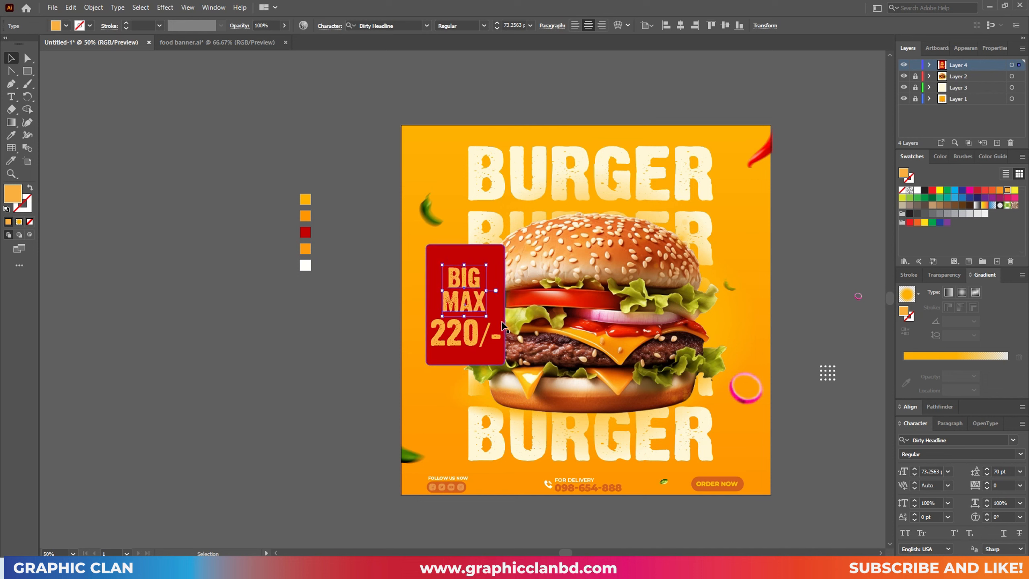
Shorten the red rectangle from its upper and lower edges to about 271 pt high, fitting it around the texts
left_click(484, 259)
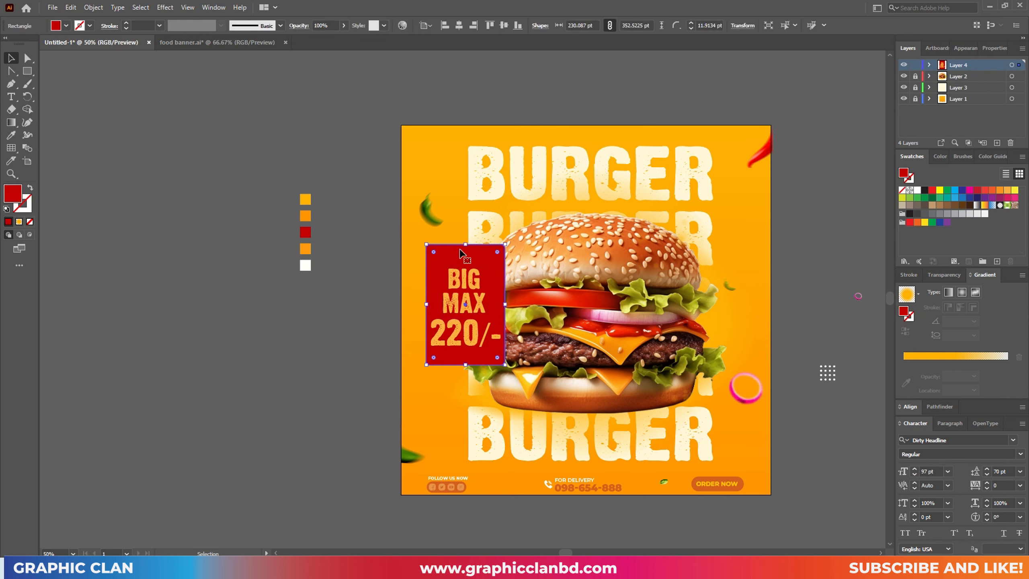
left_click_drag(466, 245, 468, 260)
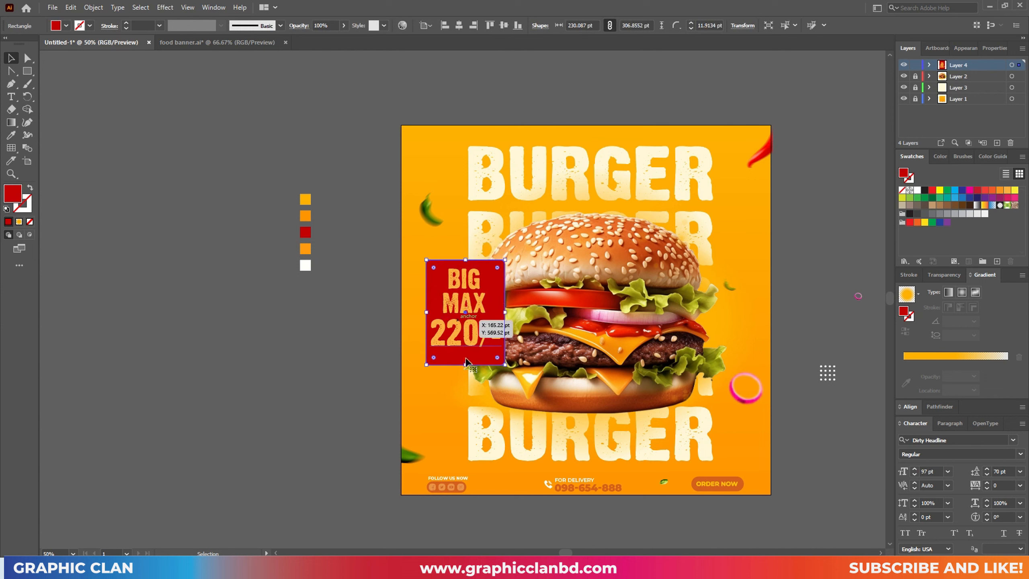
left_click_drag(466, 365, 466, 352)
left_click(345, 382)
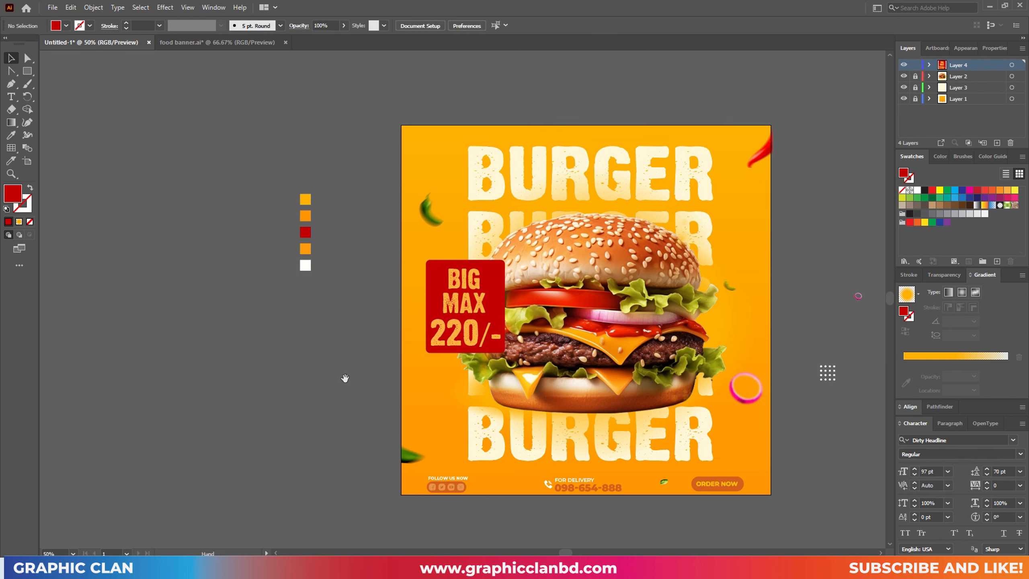
scroll(342, 379, "up", 1)
scroll(342, 379, "right", 1)
left_click(437, 290)
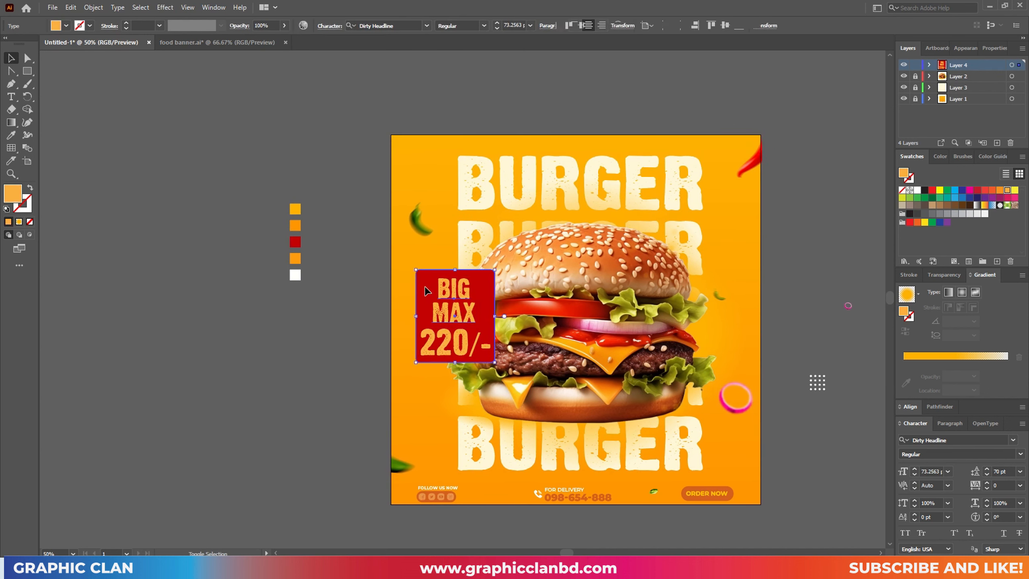
left_click(425, 292, "shift")
left_click(315, 368)
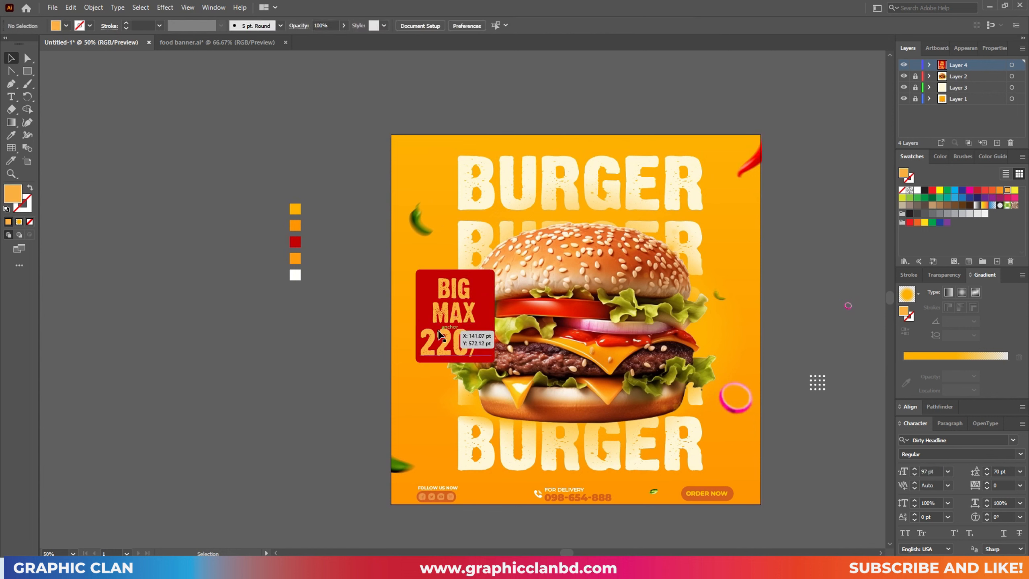
Add a Drop Shadow effect to the red rectangle in Multiply mode with its opacity set to 47%
left_click(421, 299)
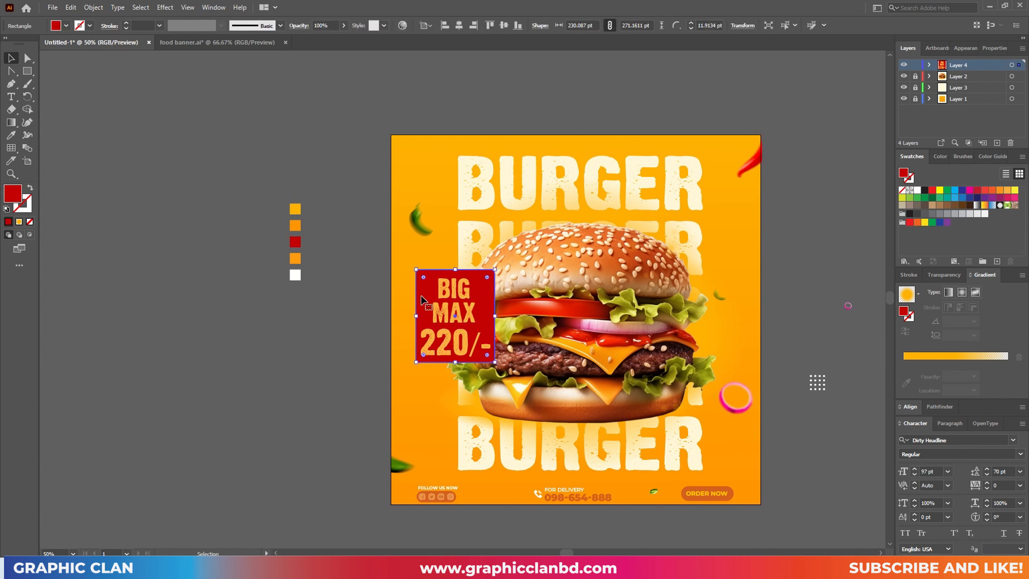
left_click(166, 9)
mouse_move(207, 180)
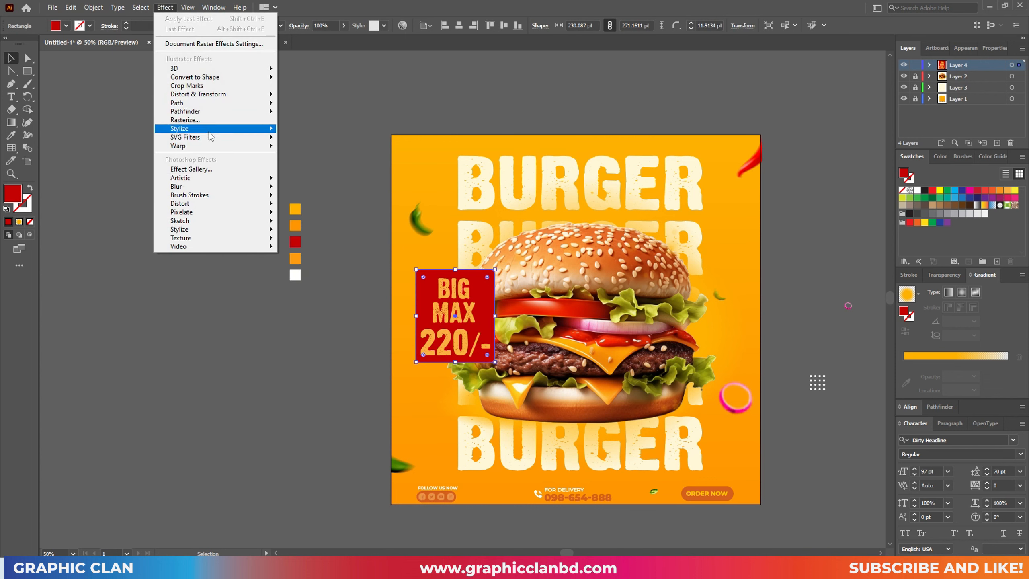
mouse_move(209, 133)
left_click(324, 130)
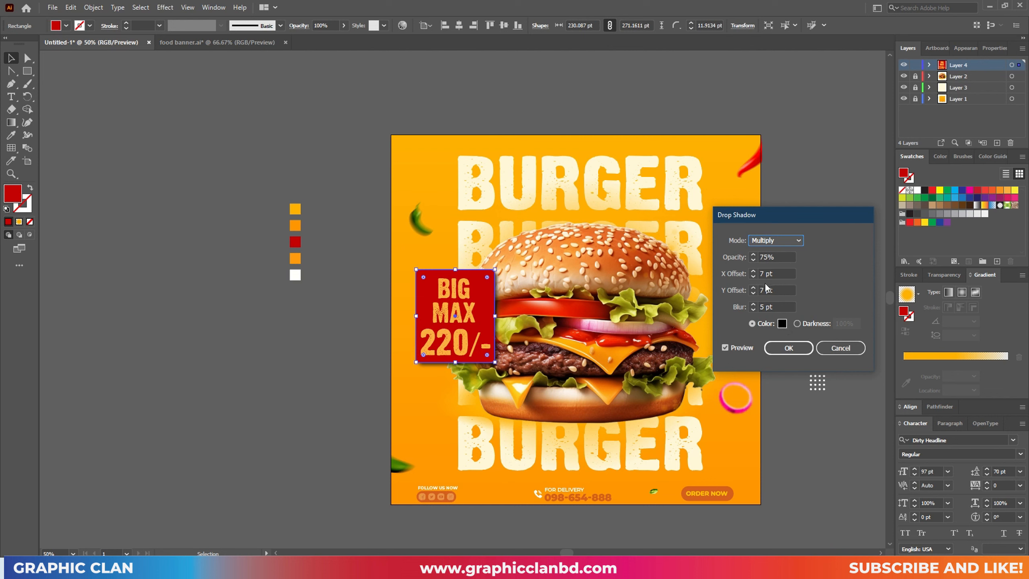
left_click(754, 260)
left_click(753, 261)
left_click(754, 261)
left_click(753, 261)
left_click(753, 260)
left_click(753, 260)
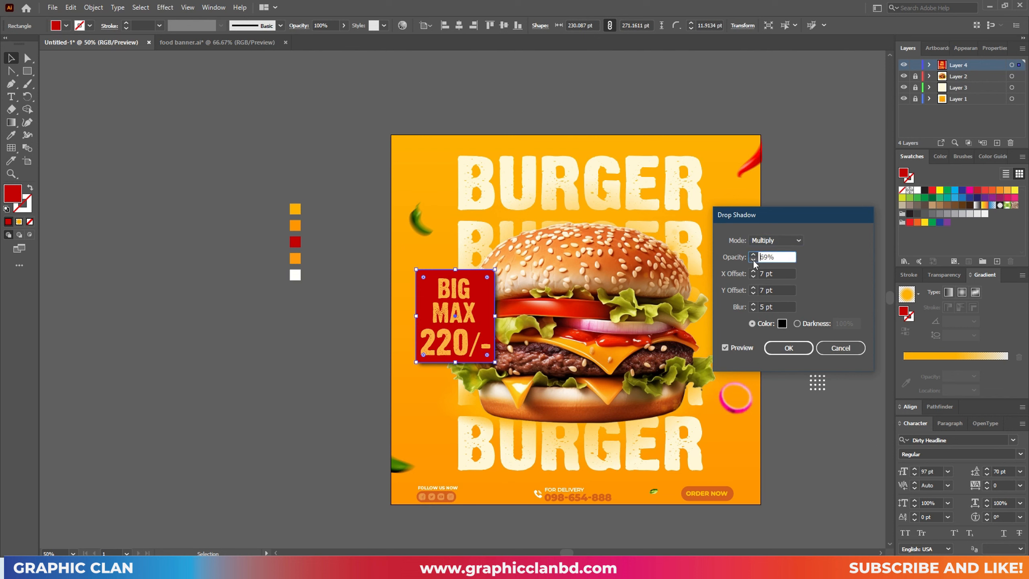
left_click(753, 260)
left_click(753, 261)
left_click(753, 260)
left_click(753, 260)
left_click(753, 261)
left_click(753, 260)
left_click(753, 260)
left_click(753, 260)
left_click(753, 261)
left_click(754, 261)
left_click(753, 260)
left_click(754, 260)
left_click(754, 260)
left_click(754, 260)
left_click(753, 260)
left_click(753, 261)
left_click(753, 261)
Increase the blur of the red rectangle's drop shadow to 12 pt
left_click(753, 304)
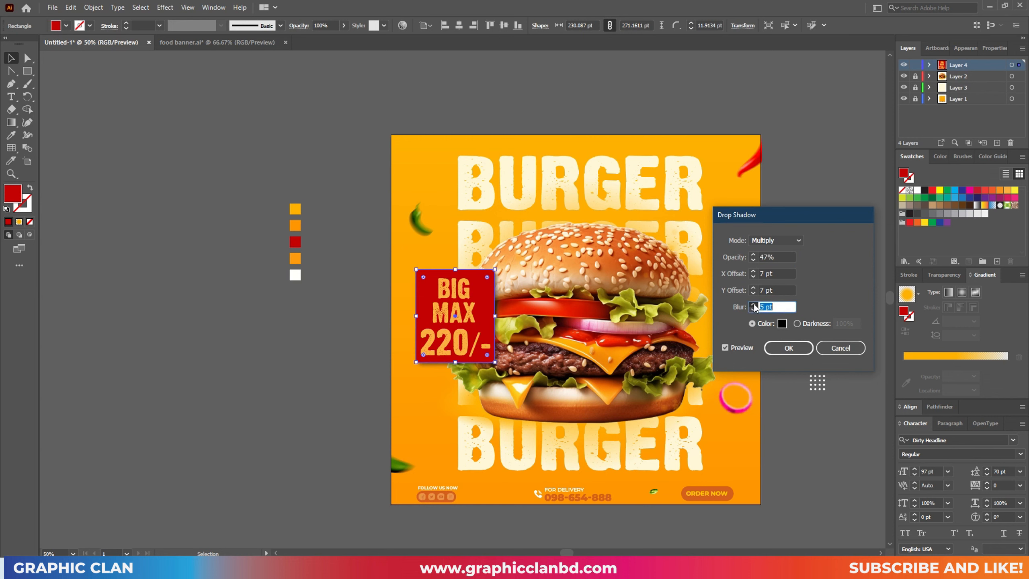
left_click(753, 304)
left_click(753, 305)
left_click(754, 304)
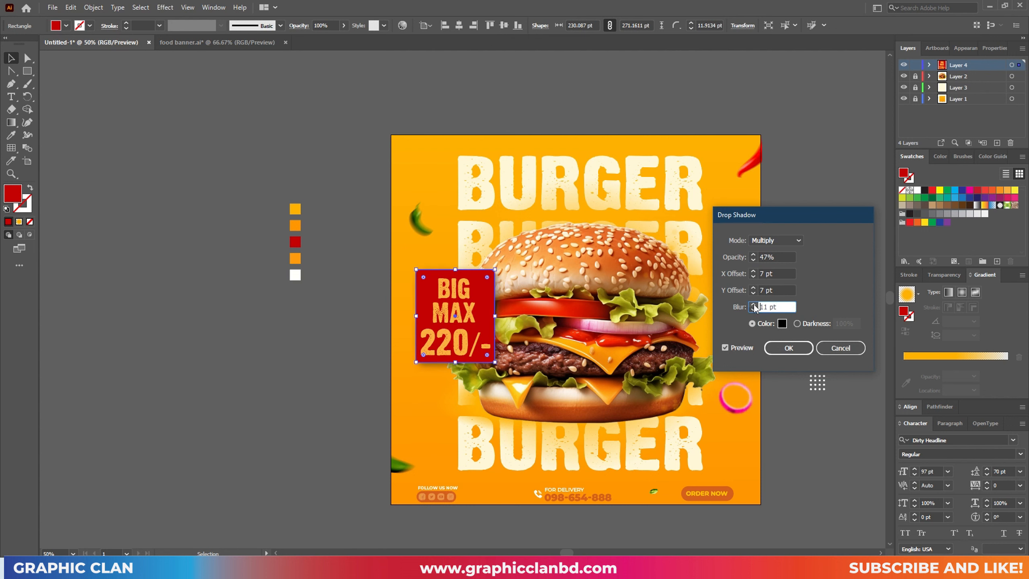
left_click(754, 304)
left_click(754, 305)
Set the drop shadow colour to the dark reddish brown 5b1100 and apply the effect to the red rectangle
left_click(782, 324)
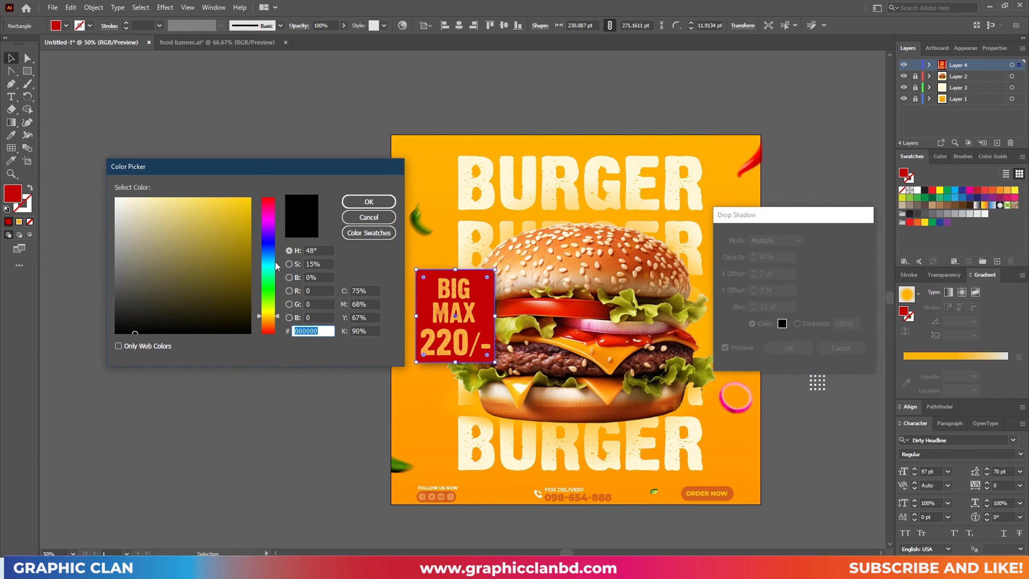
left_click(279, 321)
left_click_drag(278, 321, 279, 318)
left_click(279, 315)
left_click_drag(240, 275, 252, 282)
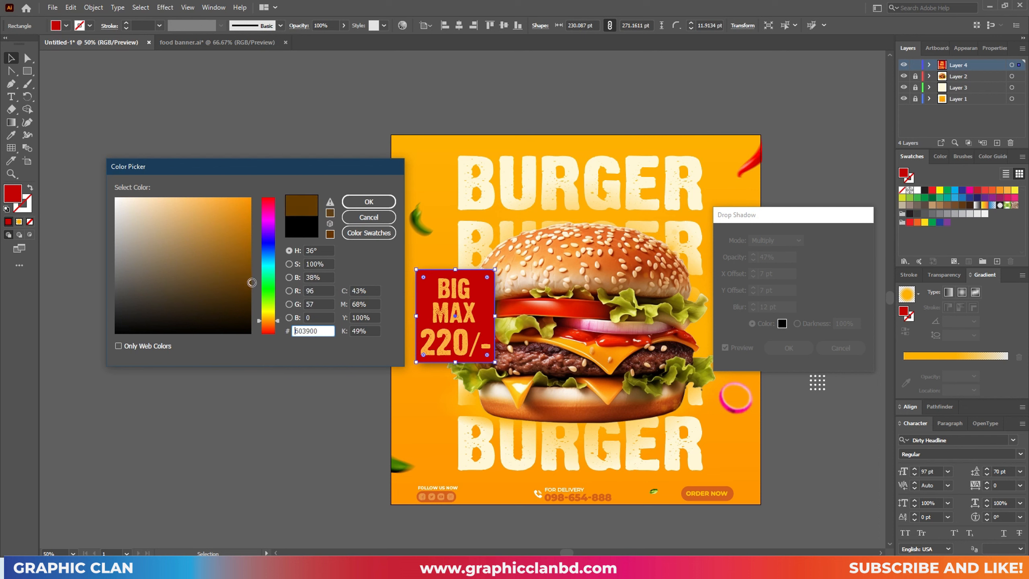
left_click(271, 330)
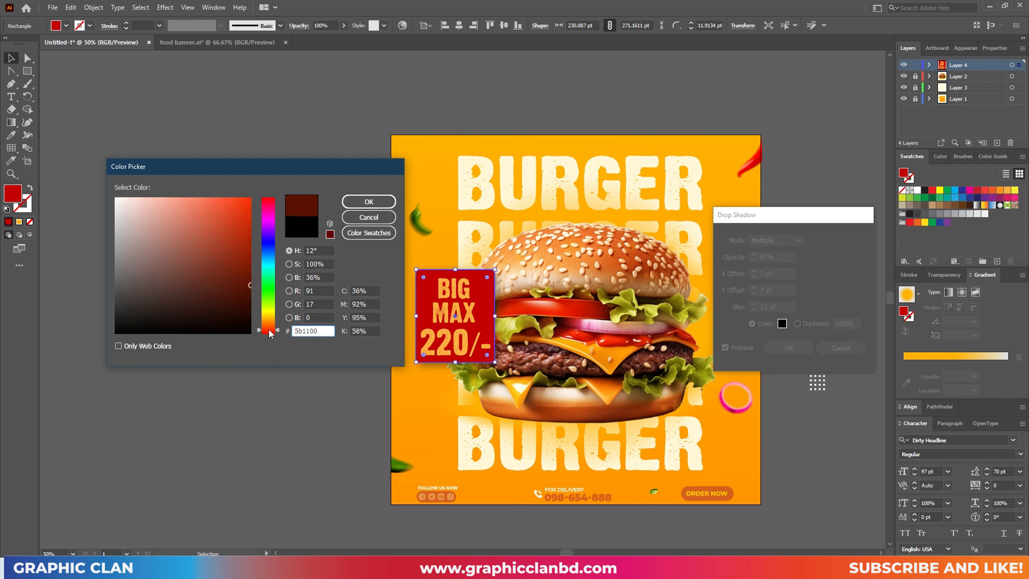
left_click(361, 201)
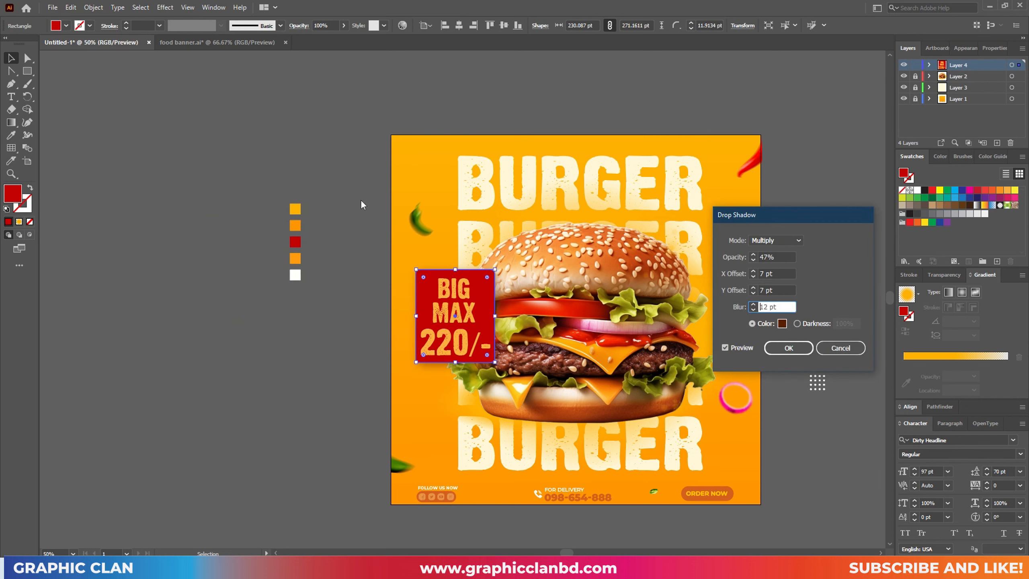
left_click(789, 348)
left_click(344, 395)
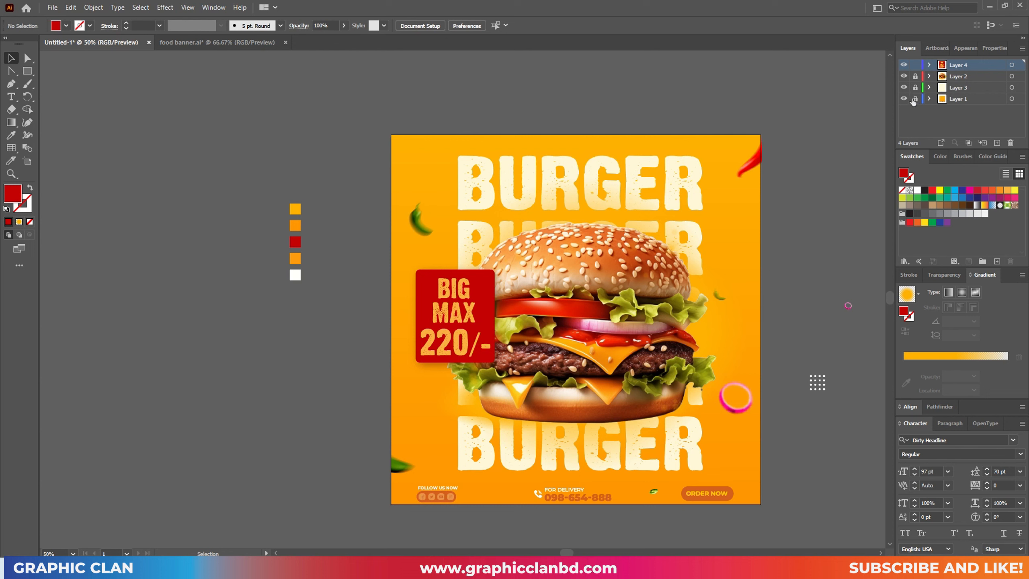
Unlock the background Layer 1 and make it the active layer
left_click(904, 98)
left_click(904, 98)
left_click(958, 103)
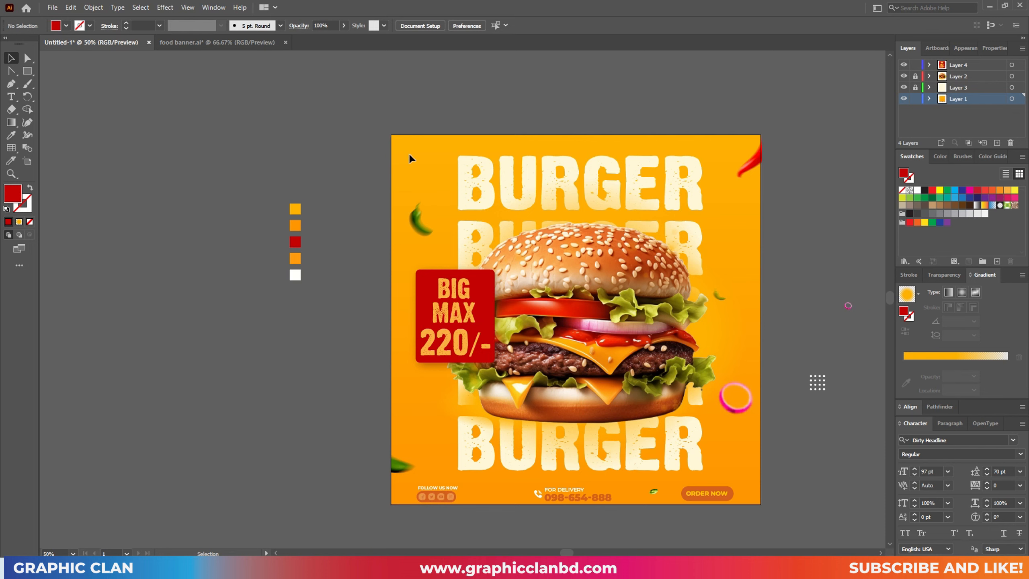
scroll(466, 153, "down", 1)
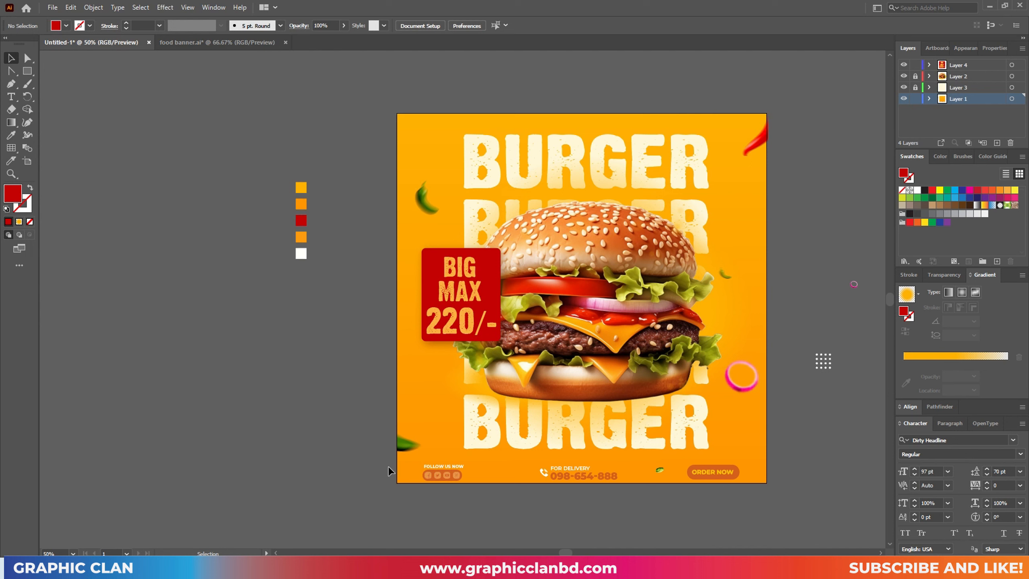
Draw a closed red jagged shape about 1080 × 970 pt with the Pen tool, covering the background's lower and right areas
key("p")
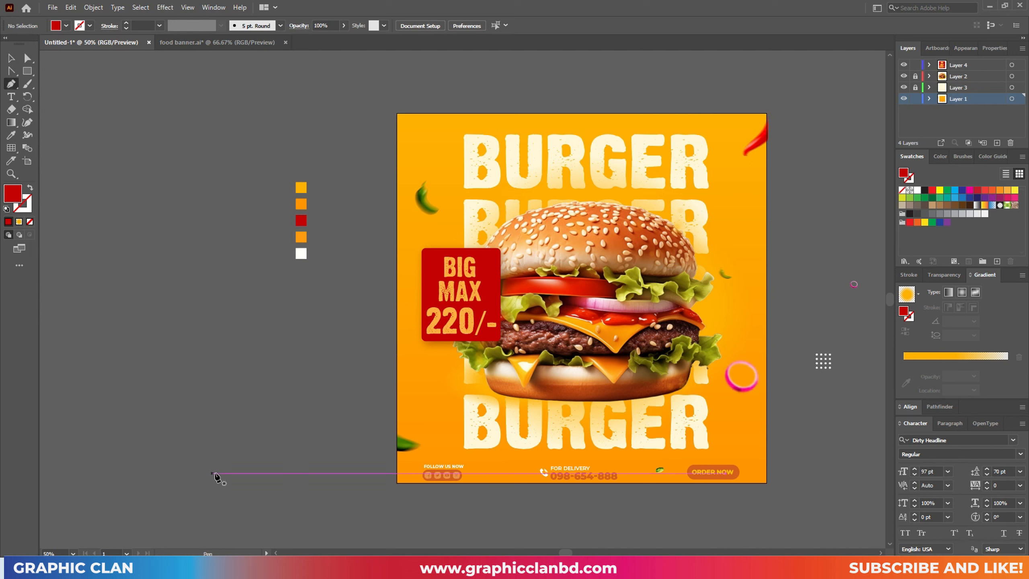
left_click(397, 482)
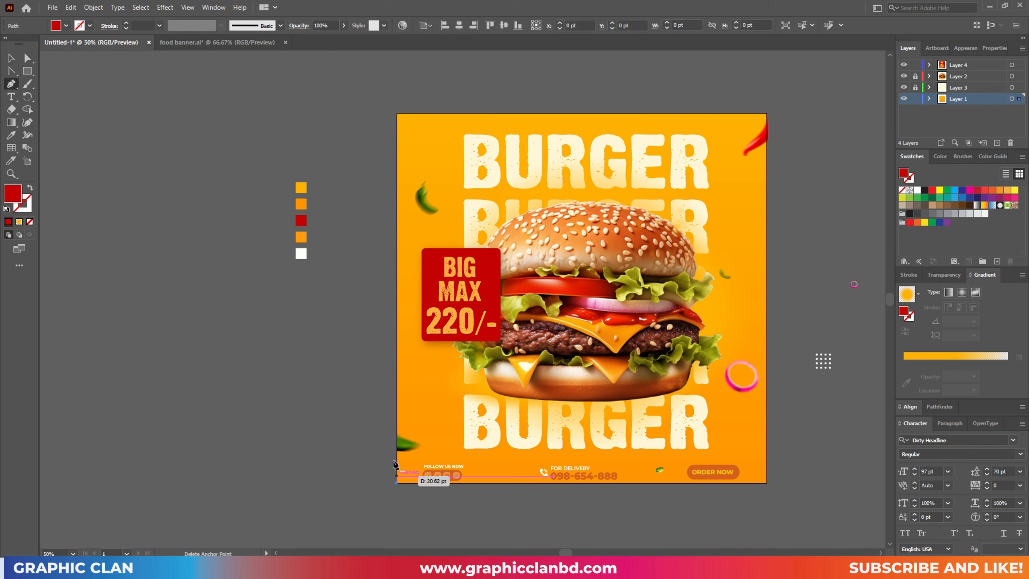
left_click(456, 419)
left_click(529, 372)
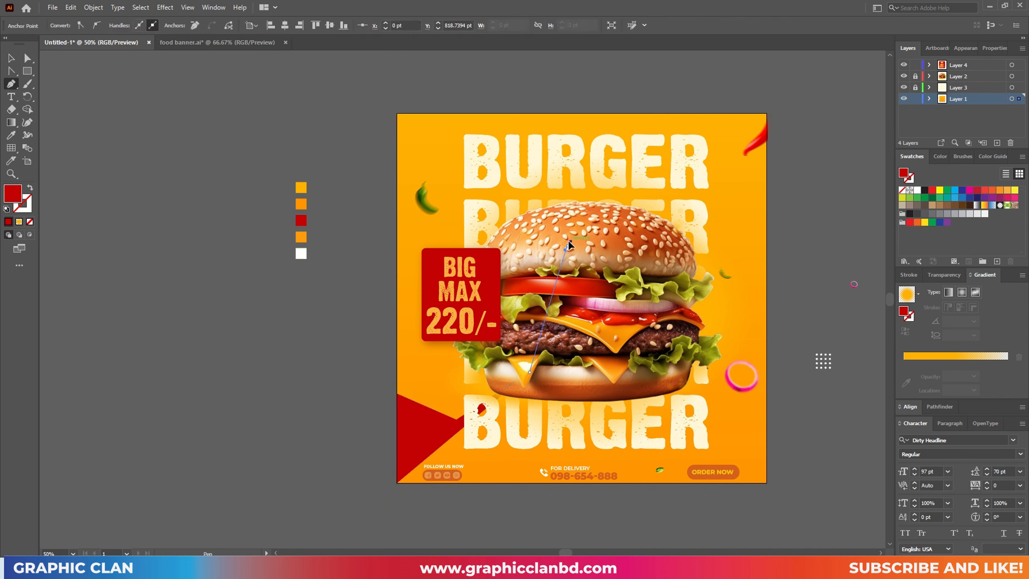
left_click(568, 245)
left_click(533, 156)
left_click(528, 152)
left_click(721, 185)
left_click_drag(717, 229, 726, 234)
left_click(765, 261)
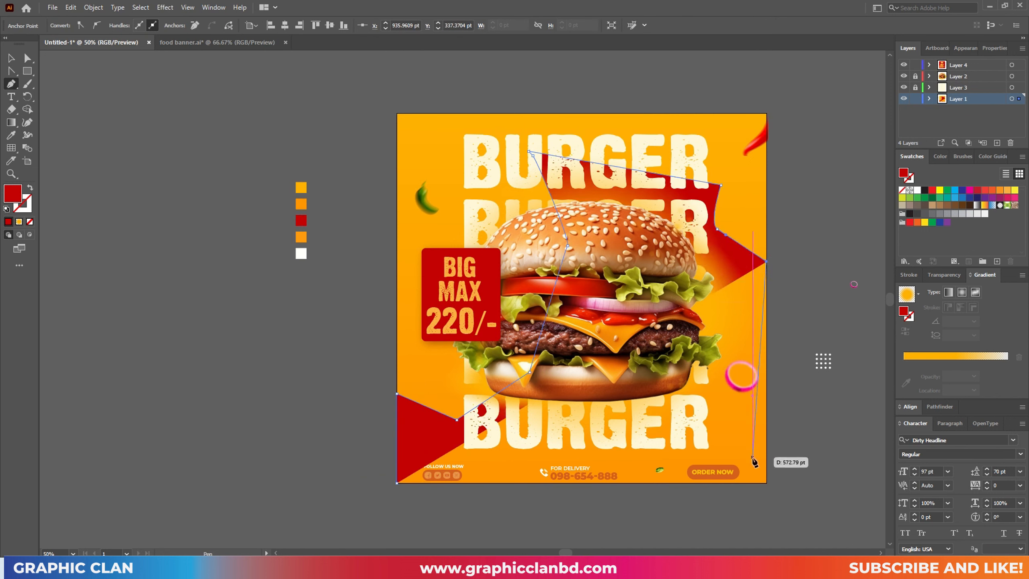
left_click(767, 483)
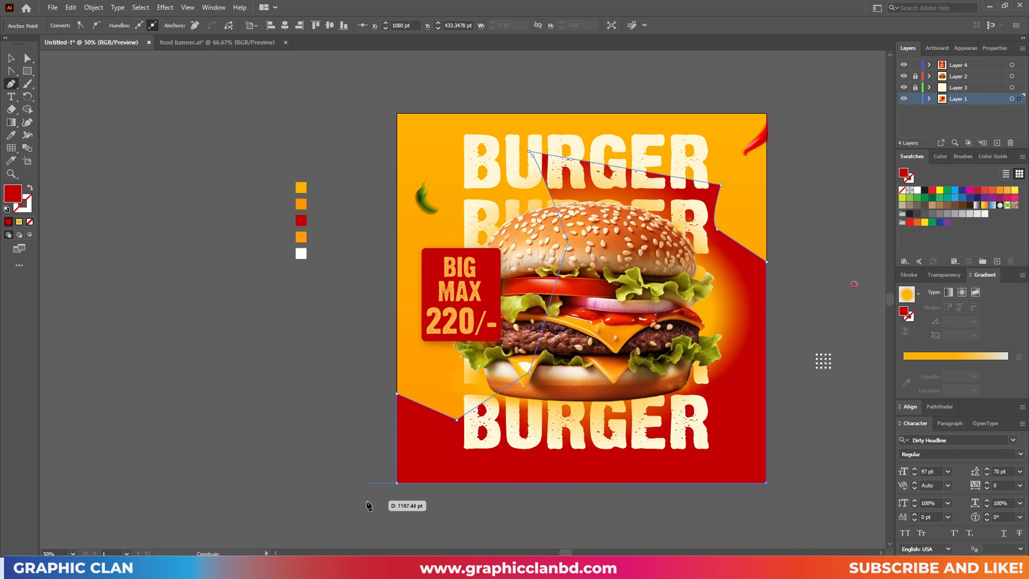
left_click(397, 483)
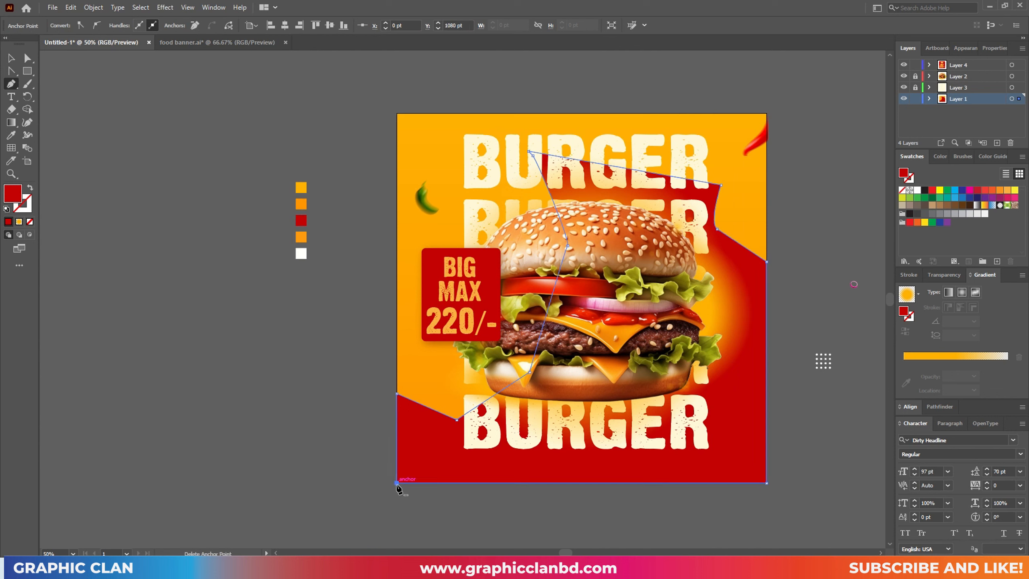
key("v")
left_click(272, 441)
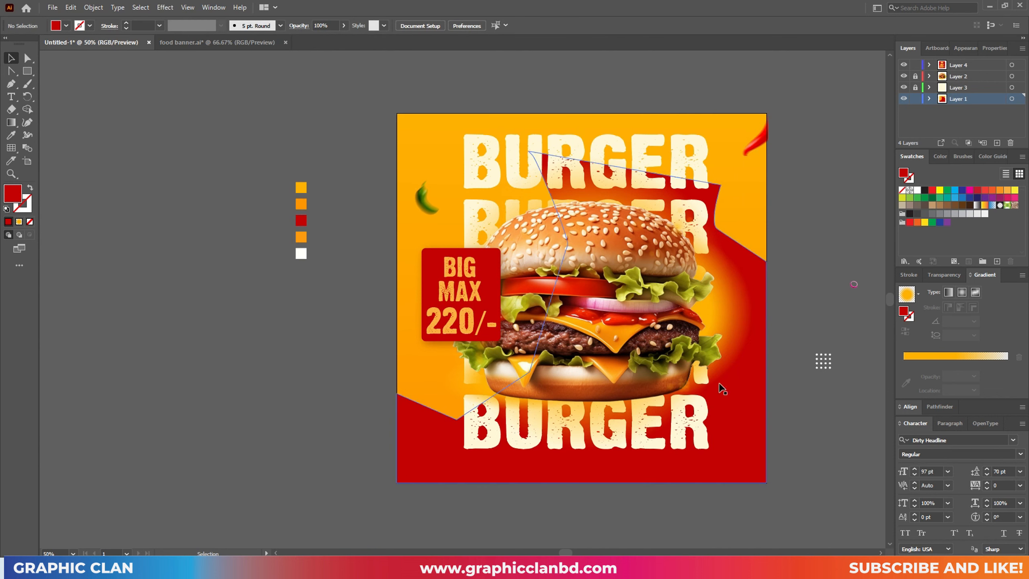
Fill the jagged shape with the background's orange gradient and angle the gradient diagonally at about -133°
left_click(756, 295)
key("i")
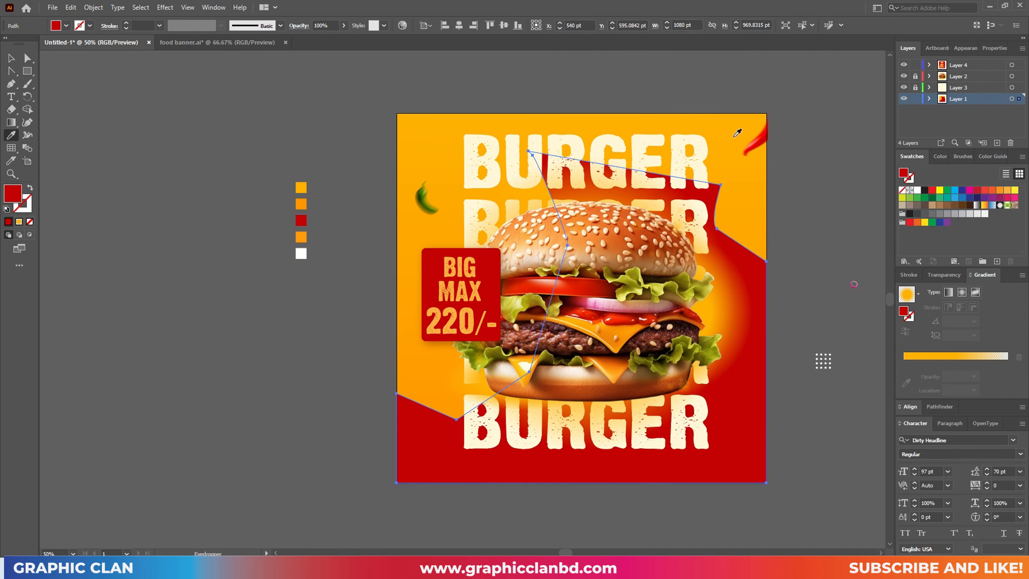
left_click(735, 137)
key("g")
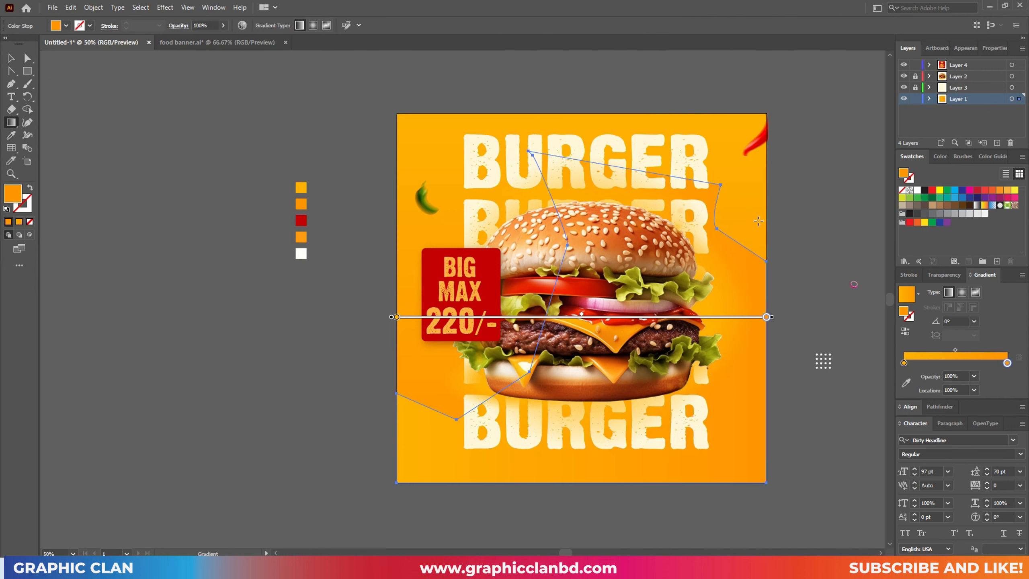
mouse_move(758, 219)
left_mouse_down()
mouse_move(594, 379)
mouse_move(626, 361)
left_mouse_up()
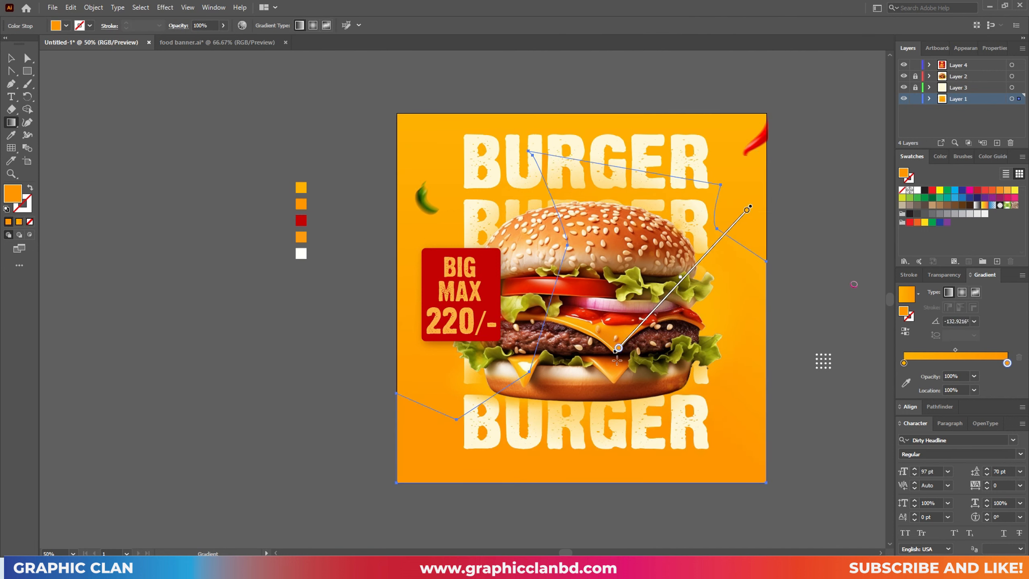
key("v")
left_click(254, 409)
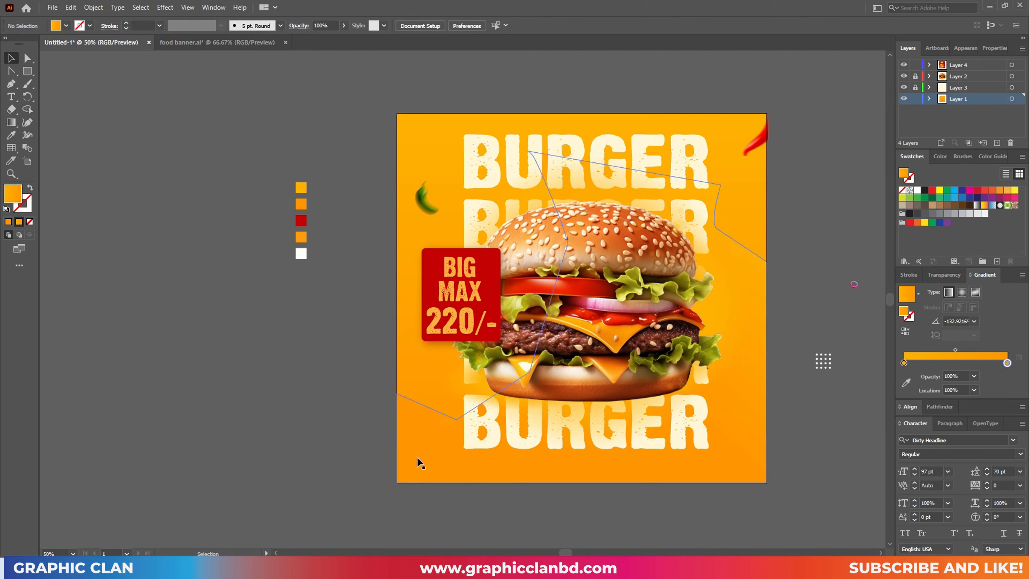
Delete the jagged gradient shape from the background
left_click(423, 475)
key("Delete")
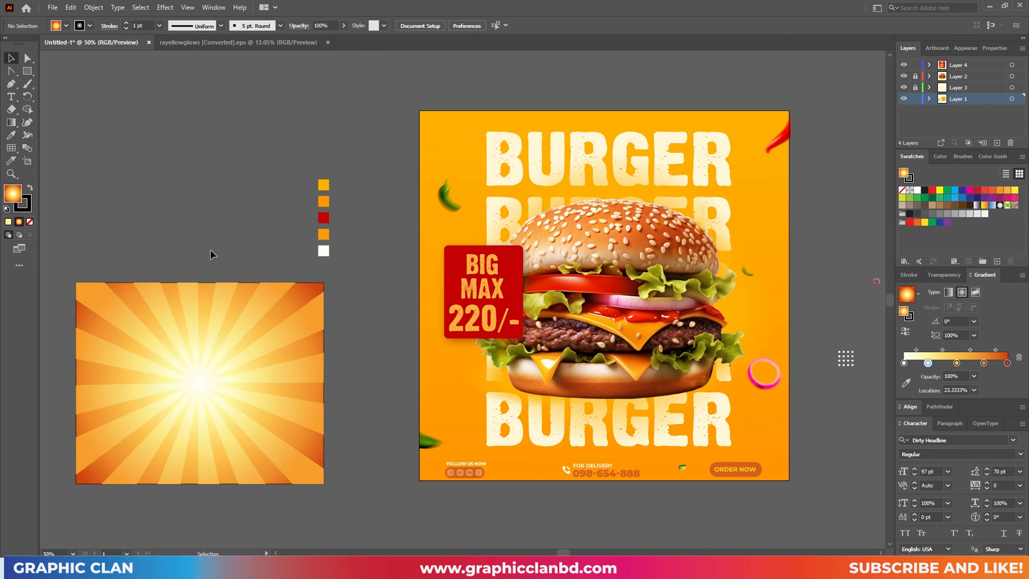
Place the sunburst rays over the banner and recolour them with the banner's orange gradient
left_click_drag(201, 239, 199, 270)
left_click(223, 318)
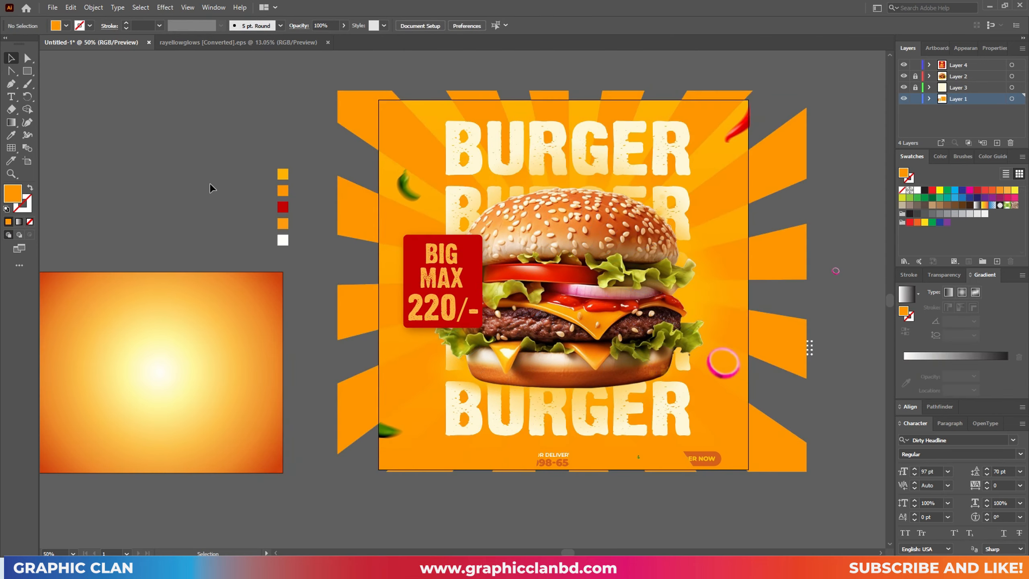
key("ctrl+z")
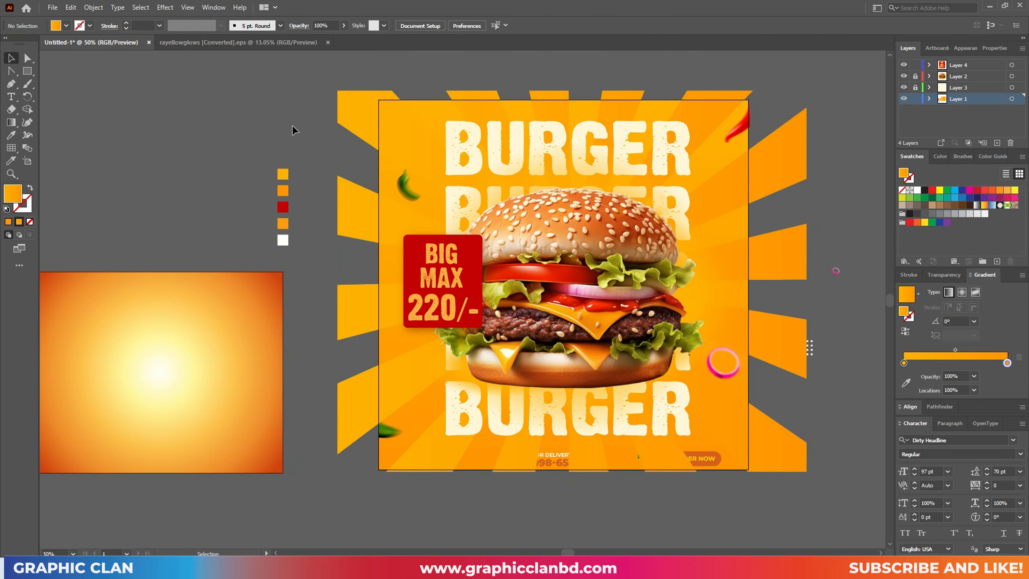
key("ctrl+z")
left_click_drag(339, 123, 344, 122)
key("i")
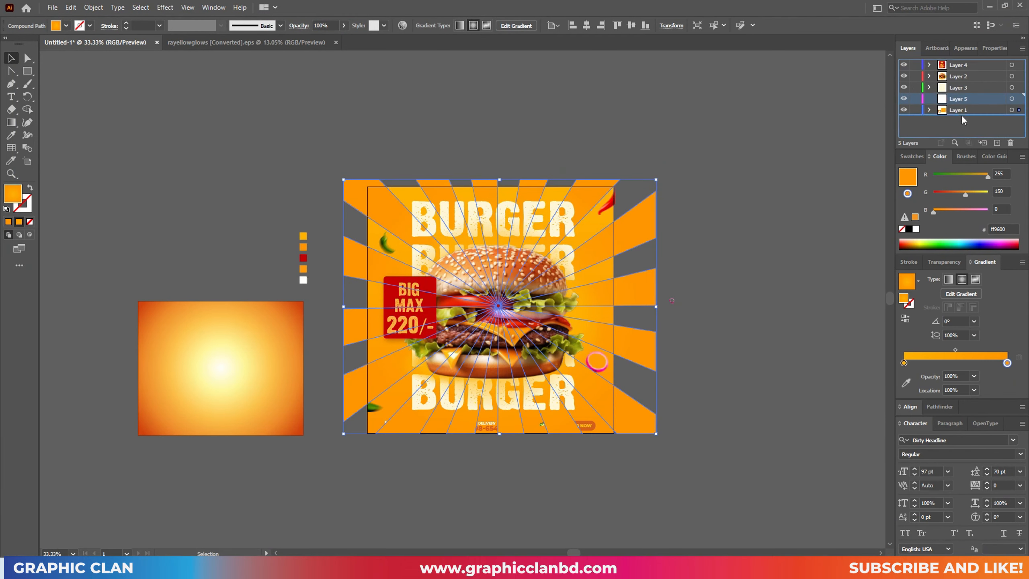
Try moving Layer 5 beneath Layer 1 and placing the sunburst rays in it
left_click(929, 99)
left_click_drag(964, 120, 964, 117)
left_click(929, 110)
left_click(928, 110)
left_click_drag(725, 269, 743, 263)
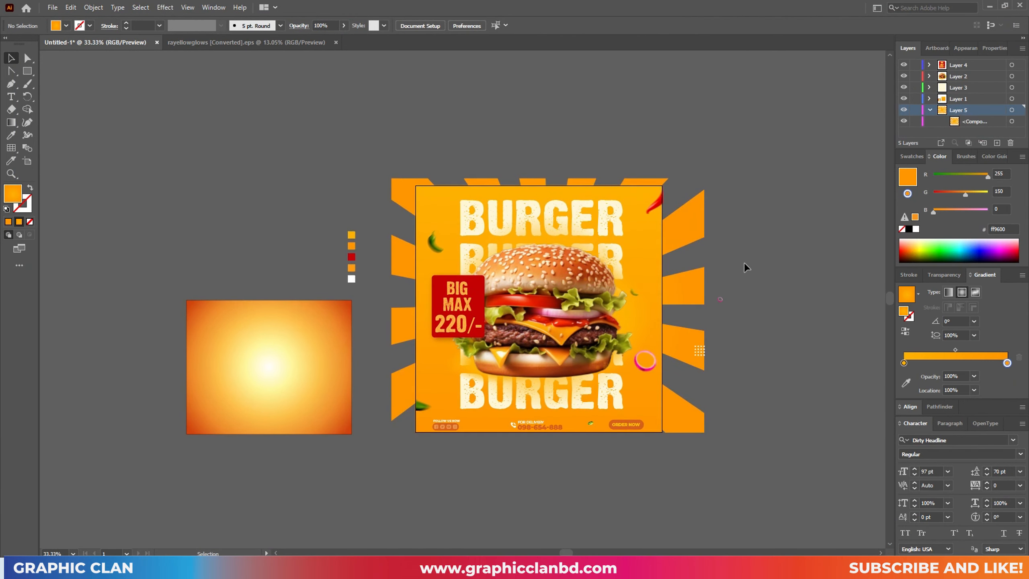
Undo the transfer of the sunburst rays into Layer 5, returning them to Layer 1
left_click(929, 110)
left_click(929, 110)
left_click(930, 122)
key("ctrl+z")
key("ctrl+z")
left_click(737, 227)
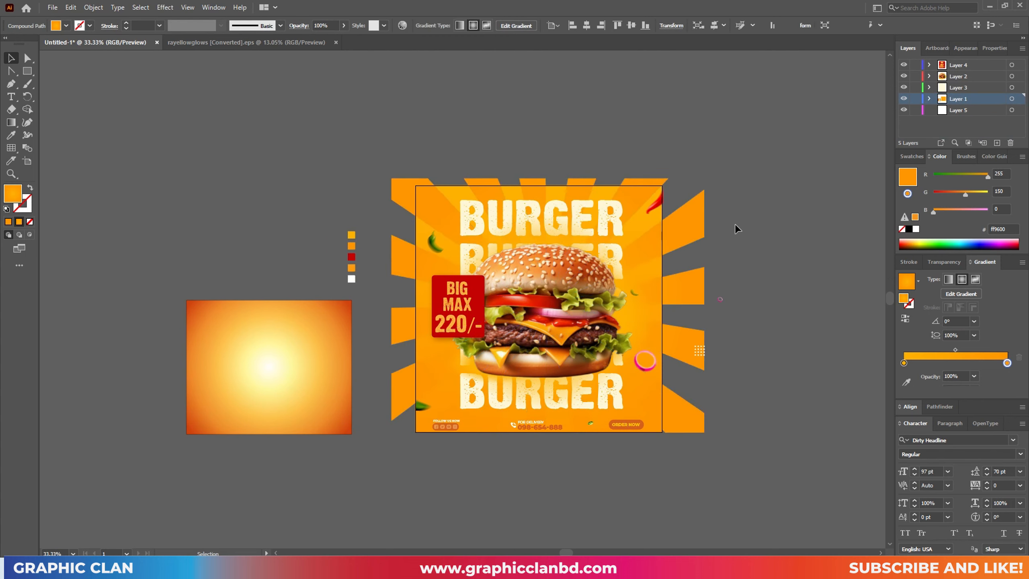
Lower the opacity of the sunburst rays behind the burger to a faint background pattern
left_click_drag(737, 228, 785, 228)
left_click(732, 222)
left_click(343, 25)
left_click_drag(344, 39, 313, 39)
left_click(330, 144)
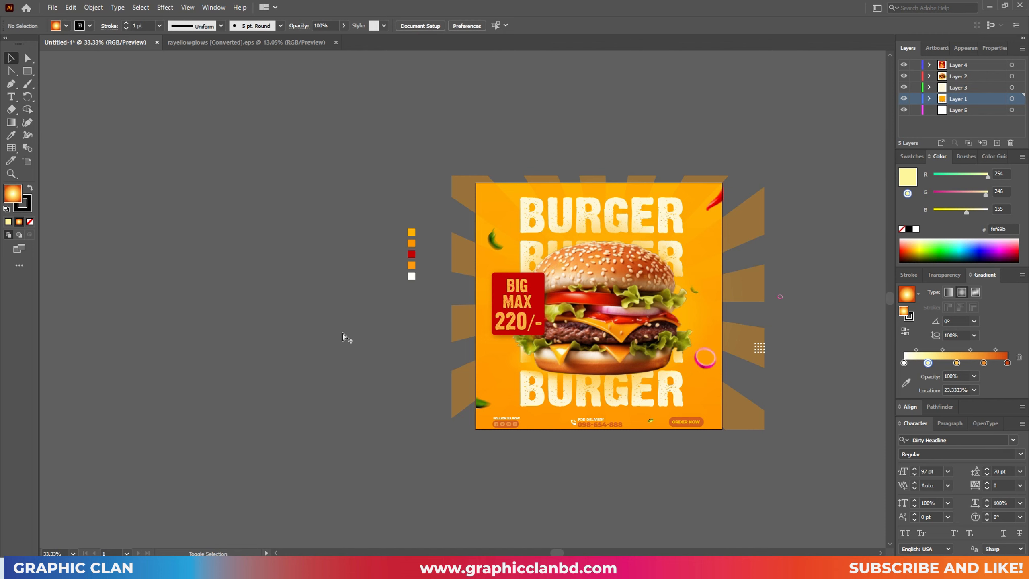
Open the Save for Web export of the banner and zoom its preview out to show the whole design
key("ctrl+alt+shift+s")
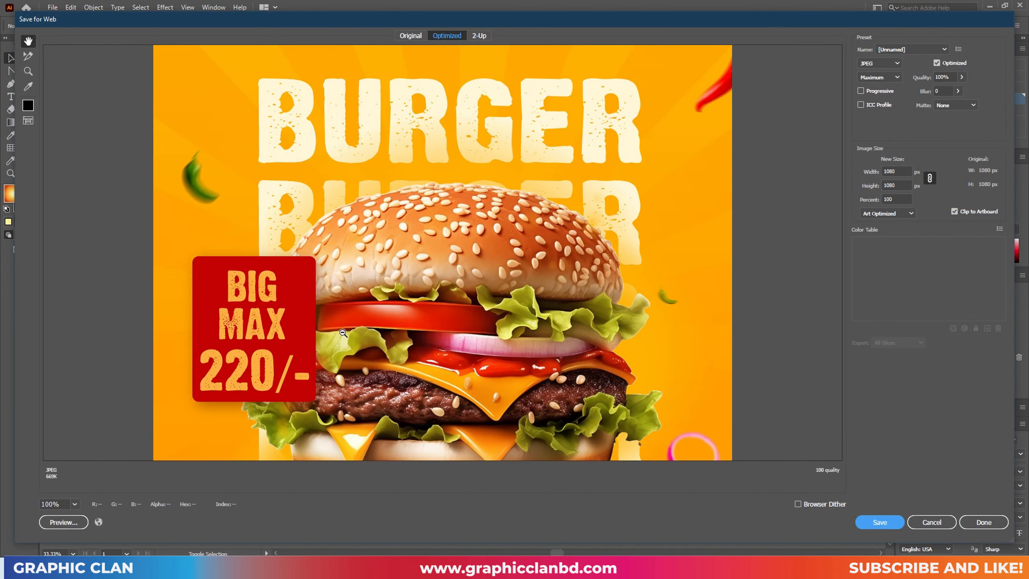
left_click(343, 333, "alt")
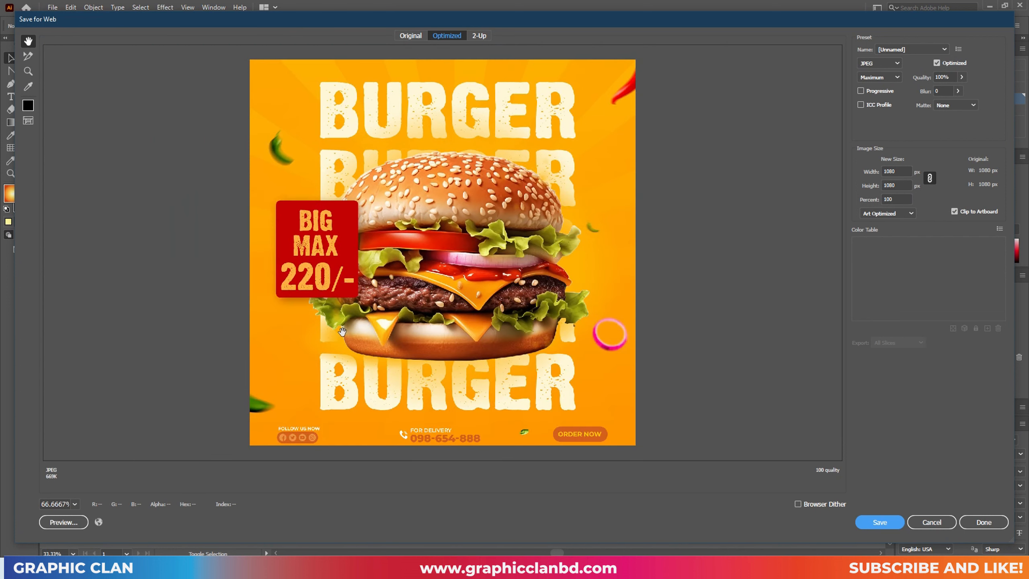